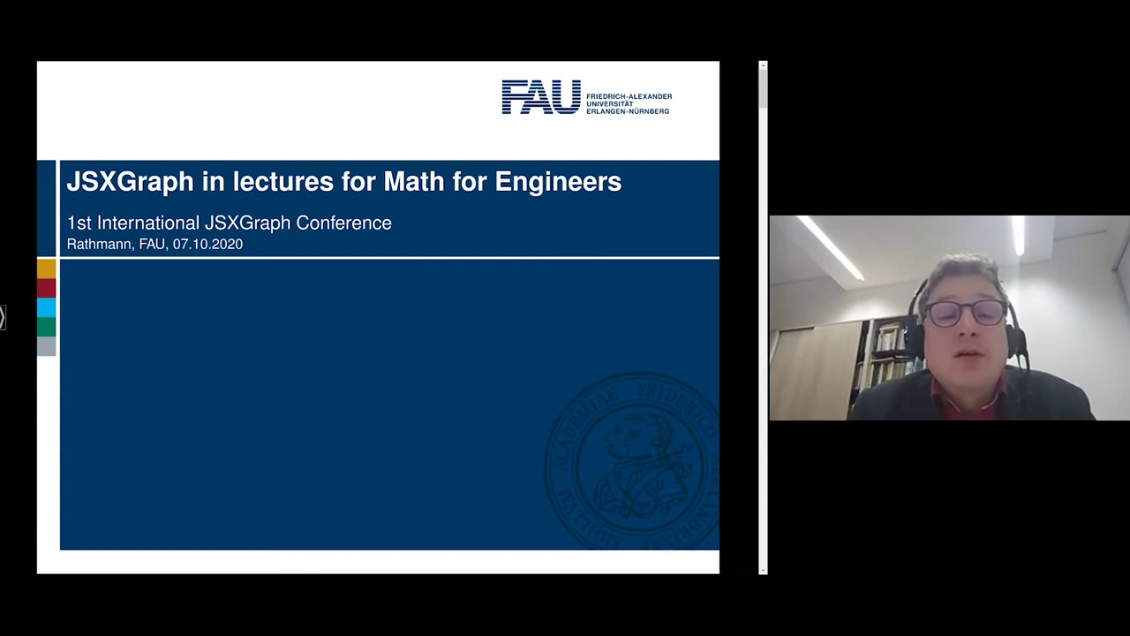
Step: Advance from the title page to slide 2, 'Linear Algebra'
key("Page_Down")
key("Page_Down")
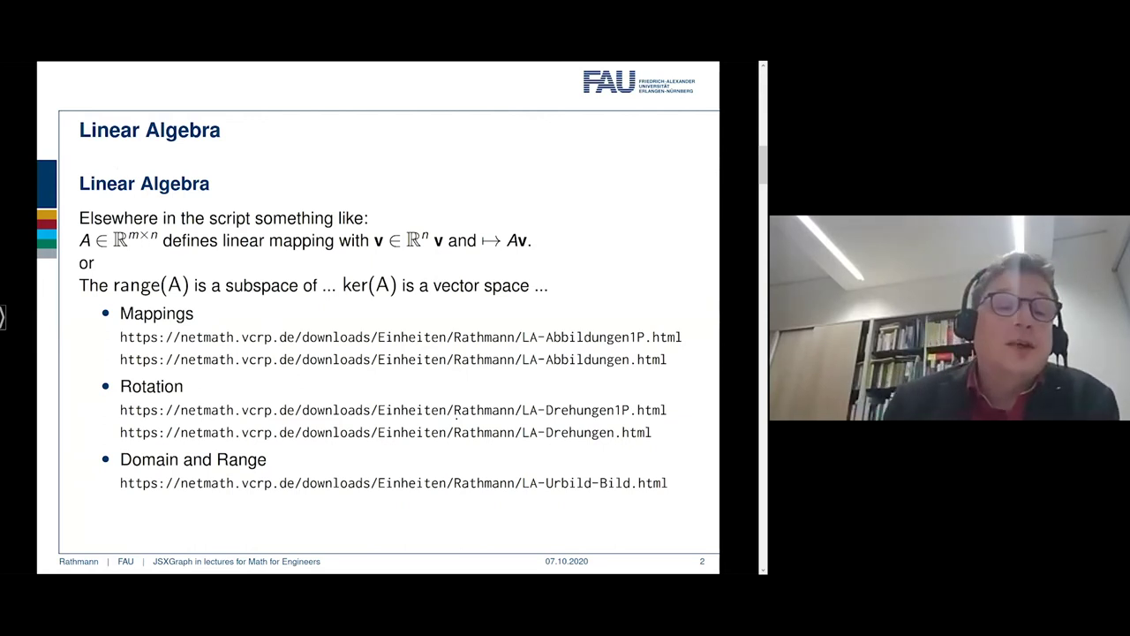
Step: With the laser pointer, mark v, 'subspace' and ker(A), then switch to the Lineare Abbildungen applet
mouse_move(3, 315)
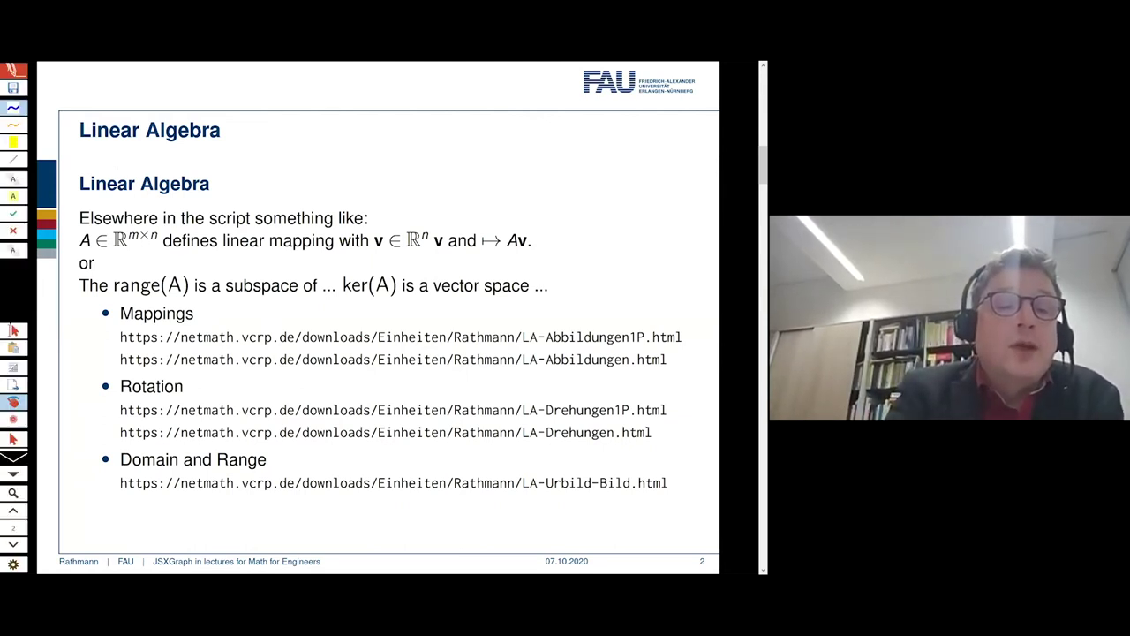
left_click(13, 420)
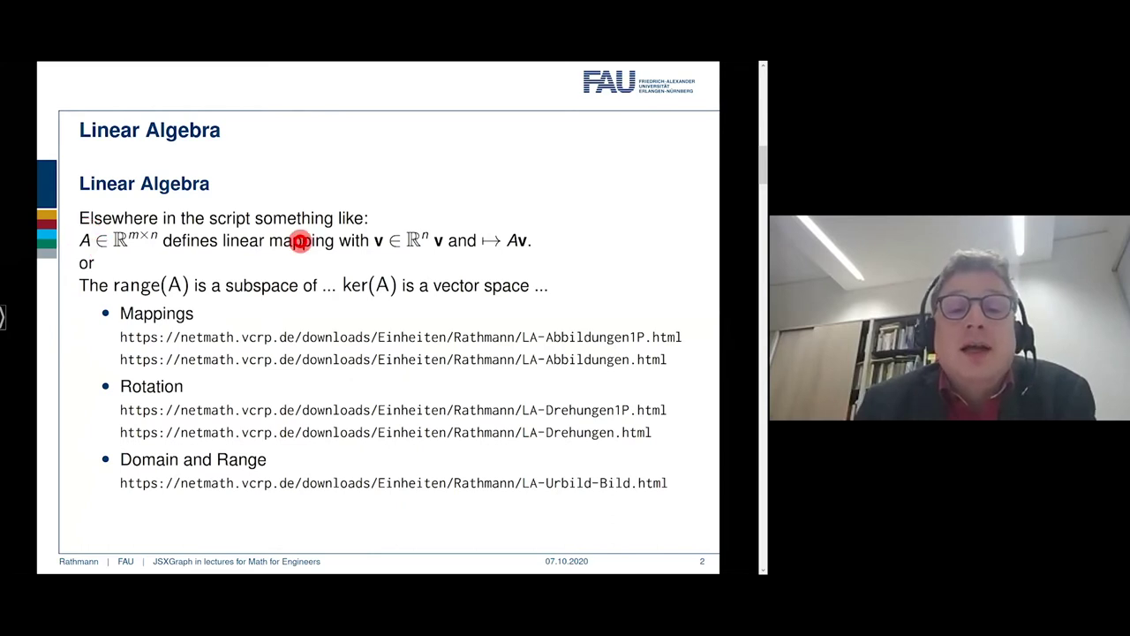
mouse_move(378, 216)
left_mouse_down()
mouse_move(380, 243)
mouse_move(547, 258)
mouse_move(486, 212)
mouse_move(382, 217)
left_mouse_up()
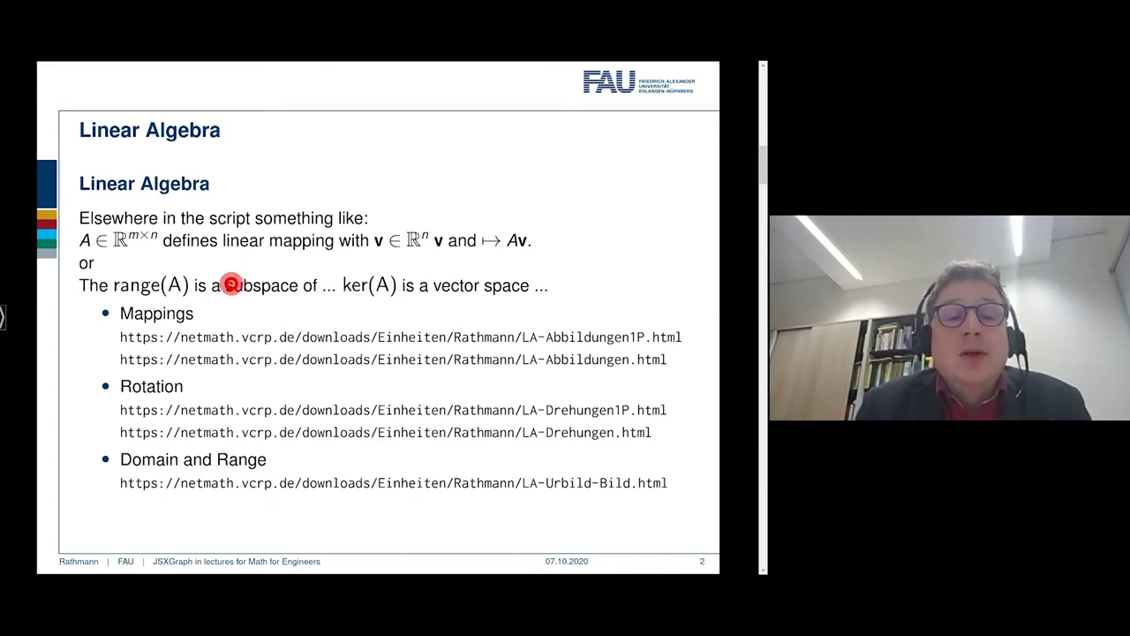
mouse_move(225, 279)
left_mouse_down()
mouse_move(222, 304)
mouse_move(318, 311)
mouse_move(289, 270)
mouse_move(228, 281)
left_mouse_up()
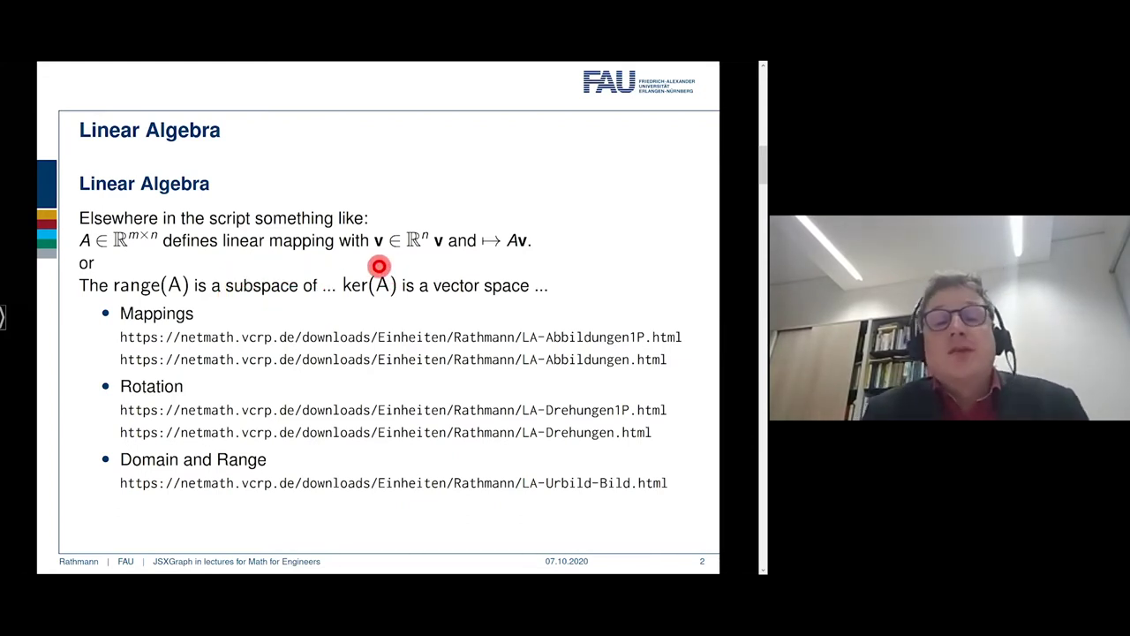
mouse_move(329, 283)
left_mouse_down()
mouse_move(415, 294)
mouse_move(379, 258)
left_mouse_up()
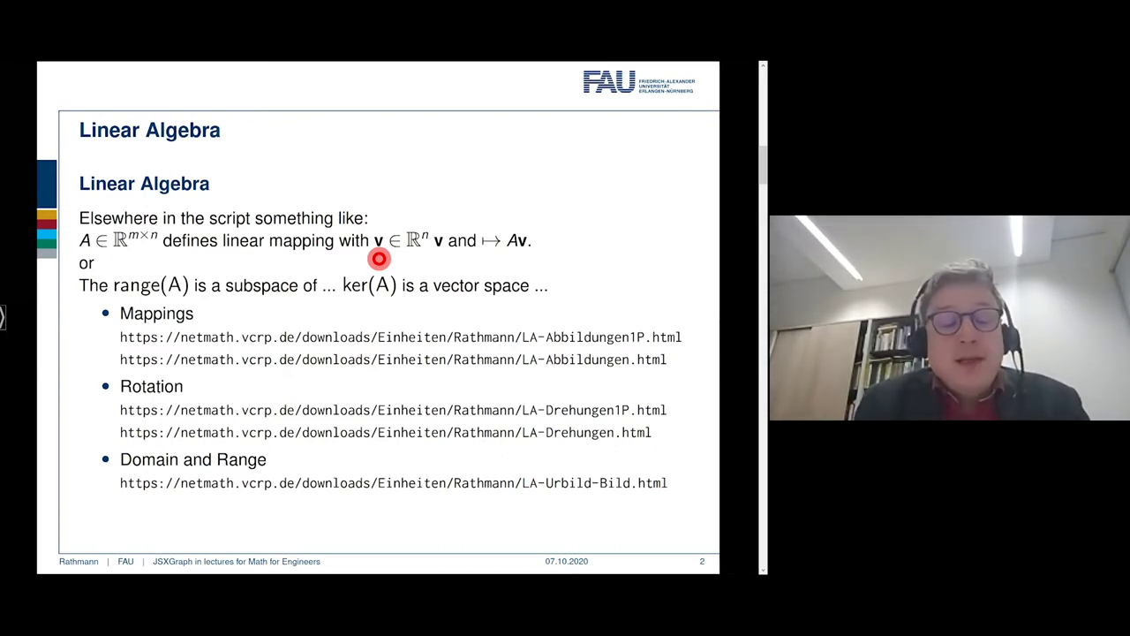
key("alt+Tab")
key("alt+Tab")
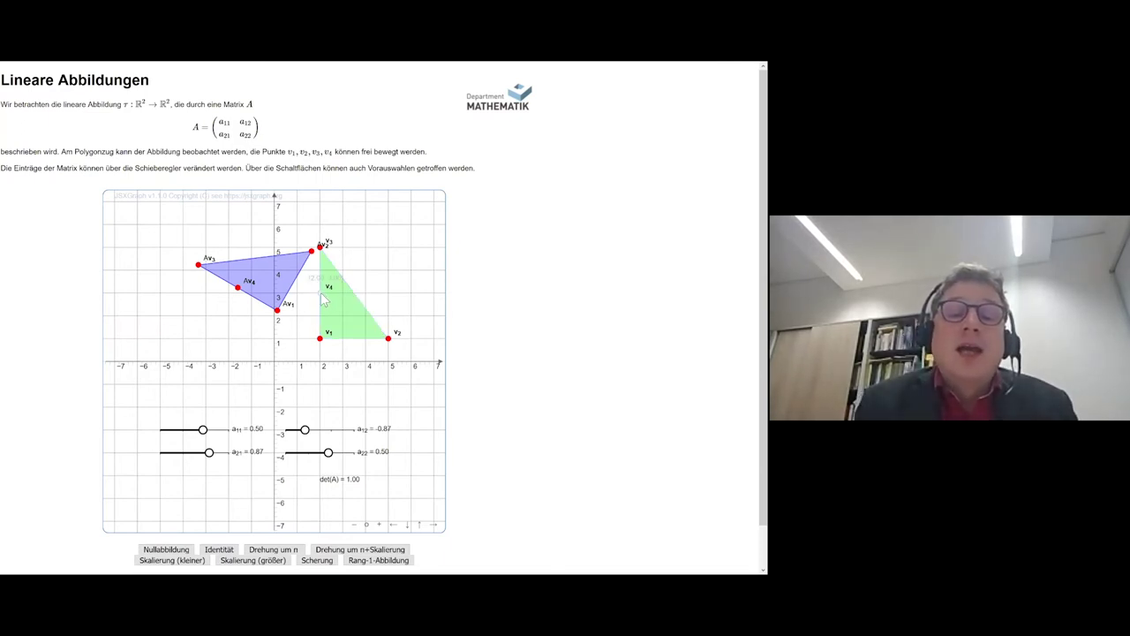
Step: Drag v4 to make a crossed bow-tie and set a11 = 0.10, a21 = 1.27 for det(A) = 1.14
left_click_drag(321, 294, 315, 231)
mouse_move(377, 263)
left_mouse_down()
mouse_move(325, 264)
mouse_move(360, 273)
left_mouse_up()
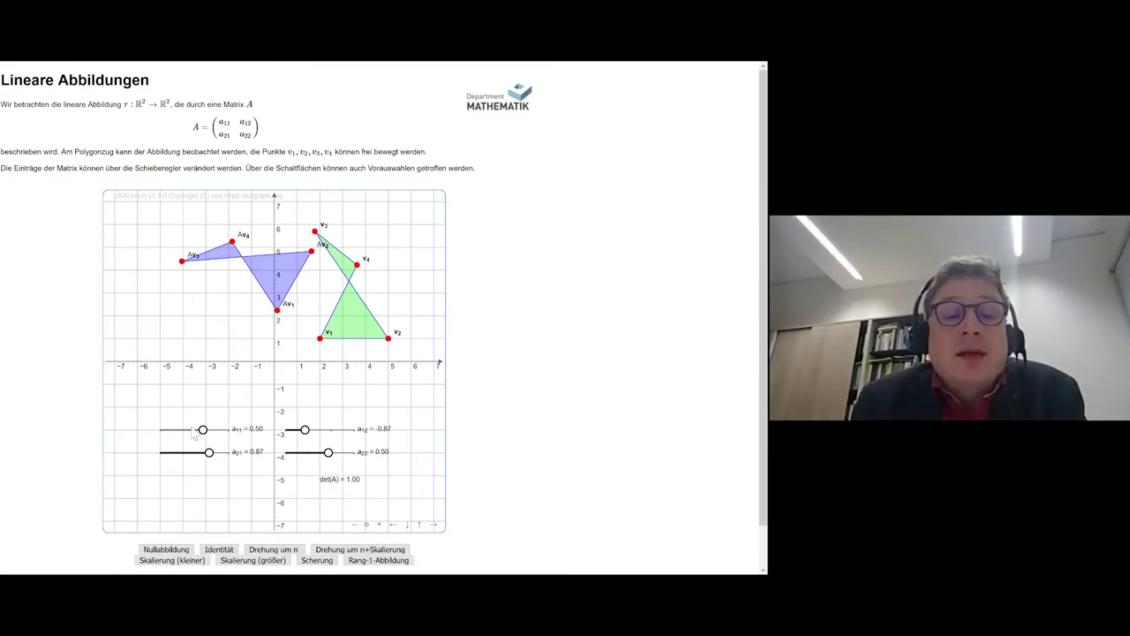
left_click_drag(203, 432, 222, 458)
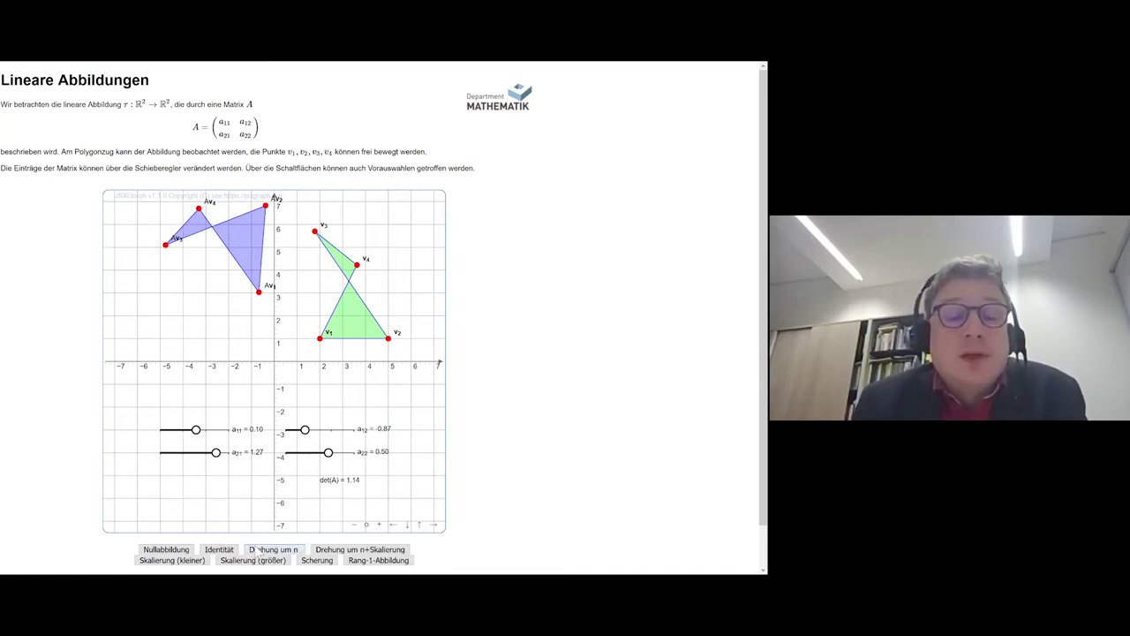
Step: Apply the identity, rotation by π, rotation-plus-halving and shear presets, reducing the shear entry a12
left_click(217, 554)
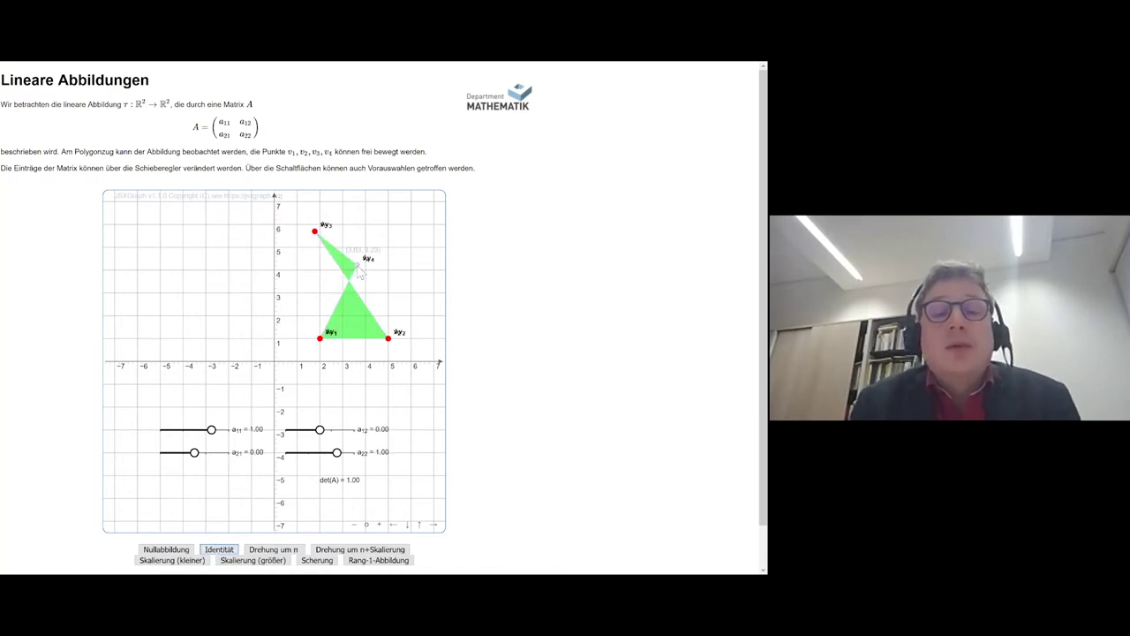
left_click_drag(356, 265, 305, 294)
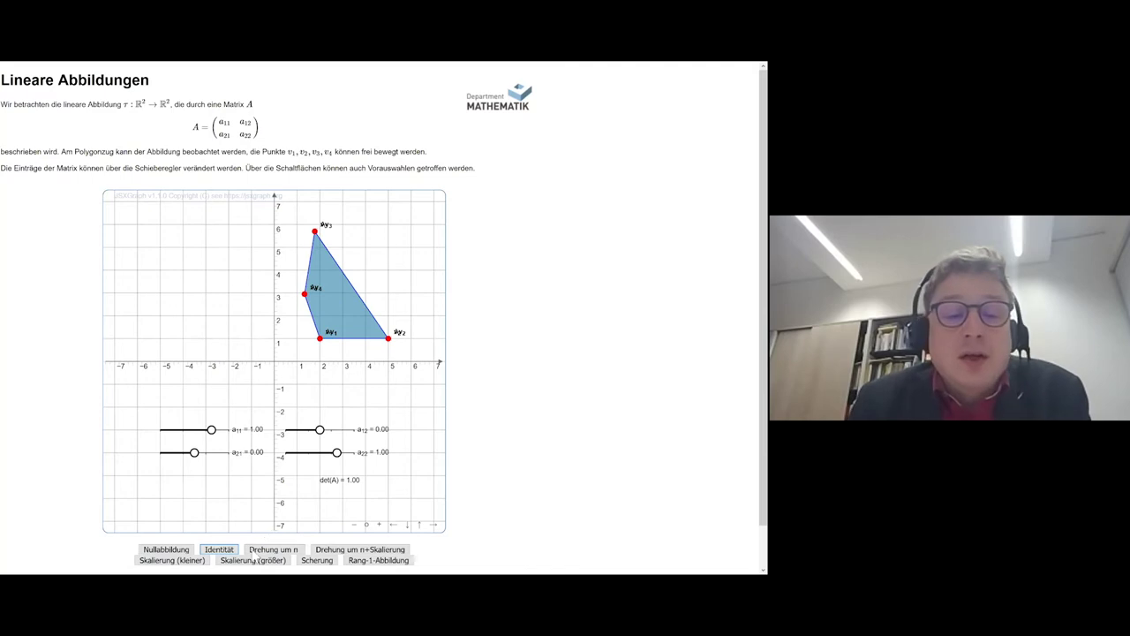
left_click(262, 551)
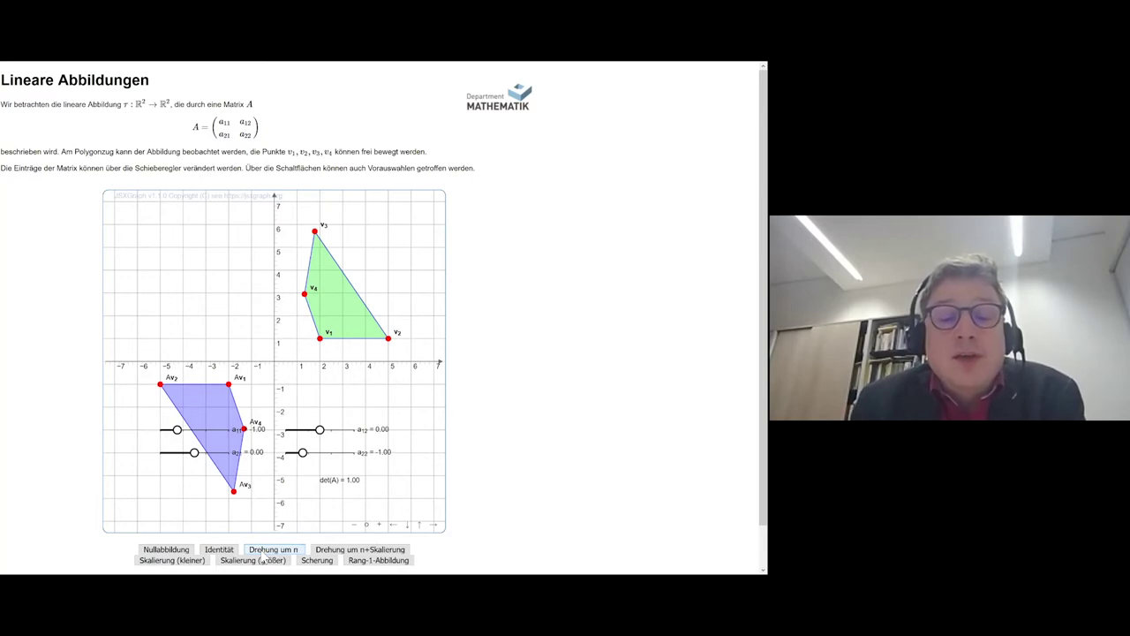
left_click(343, 551)
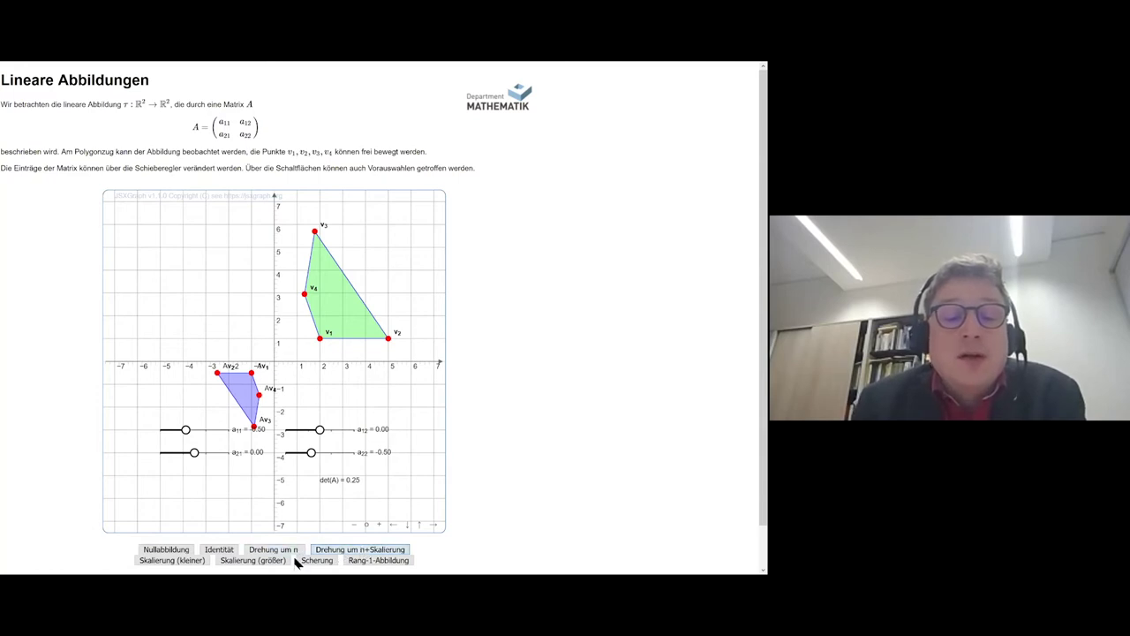
left_click(304, 562)
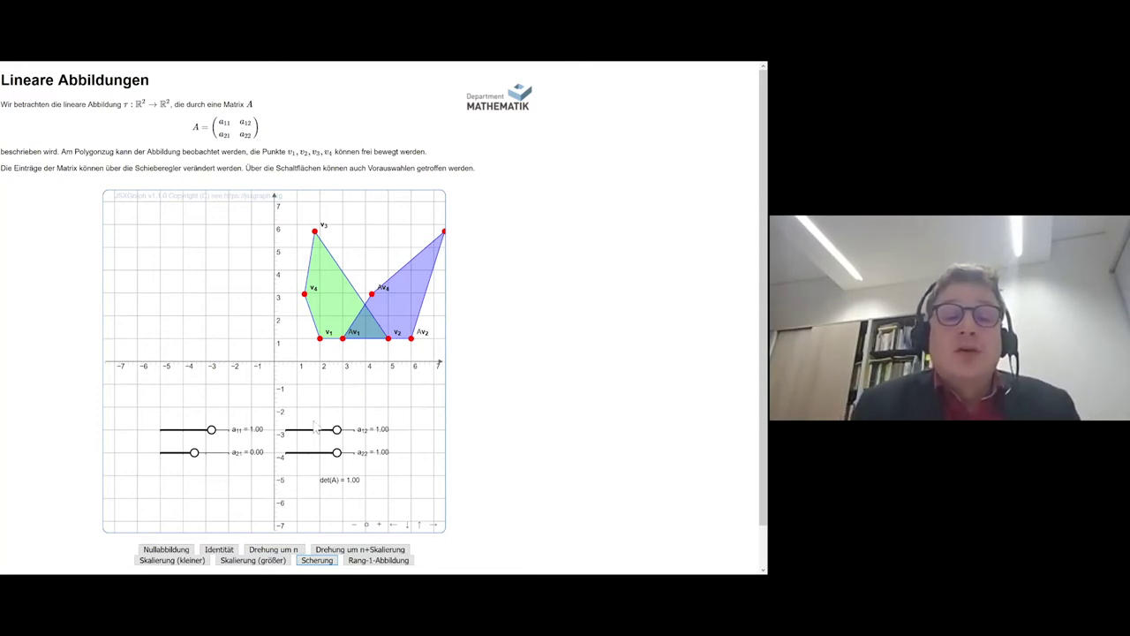
mouse_move(338, 432)
left_mouse_down()
mouse_move(300, 437)
mouse_move(329, 437)
left_mouse_up()
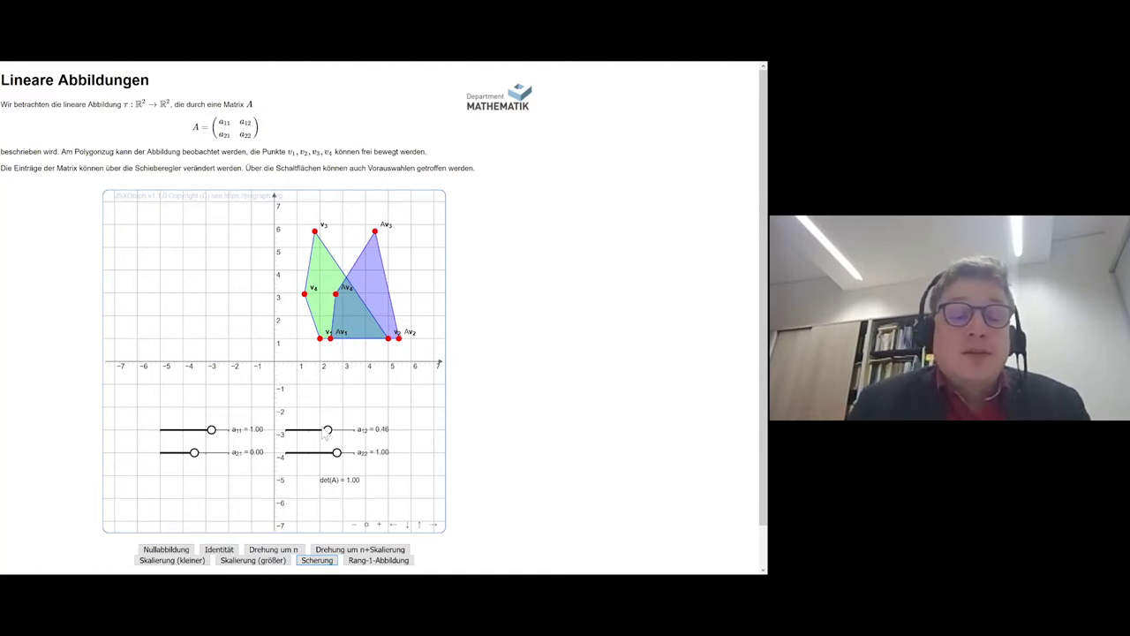
Step: Apply the zero map, then move v1 and v2 onto the x-axis and v3 down-right
left_click(171, 556)
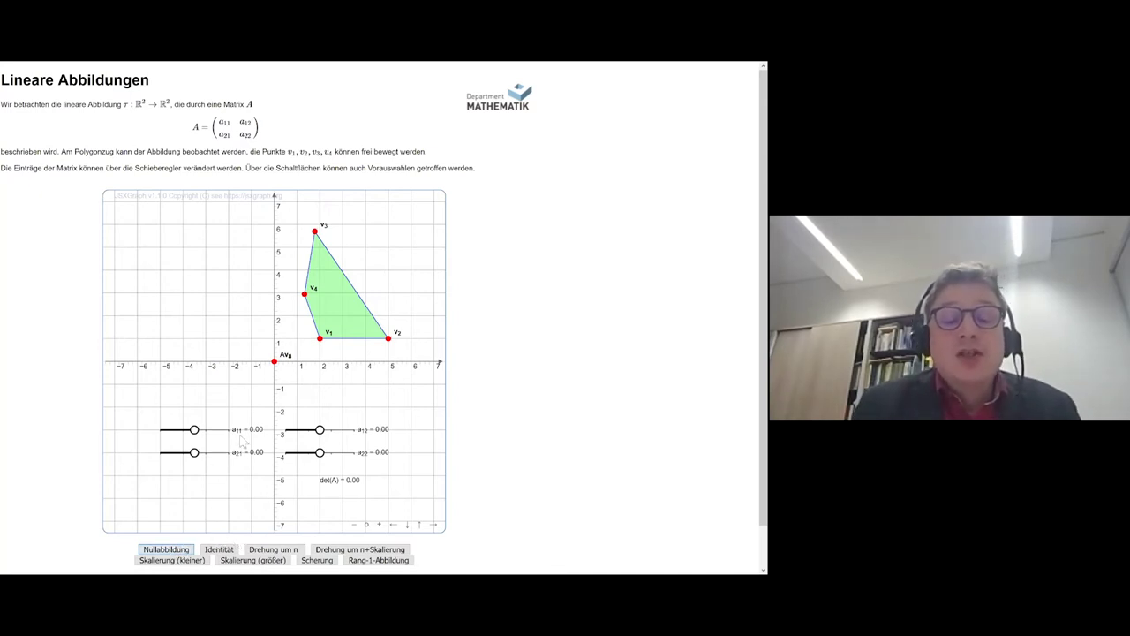
left_click(167, 550)
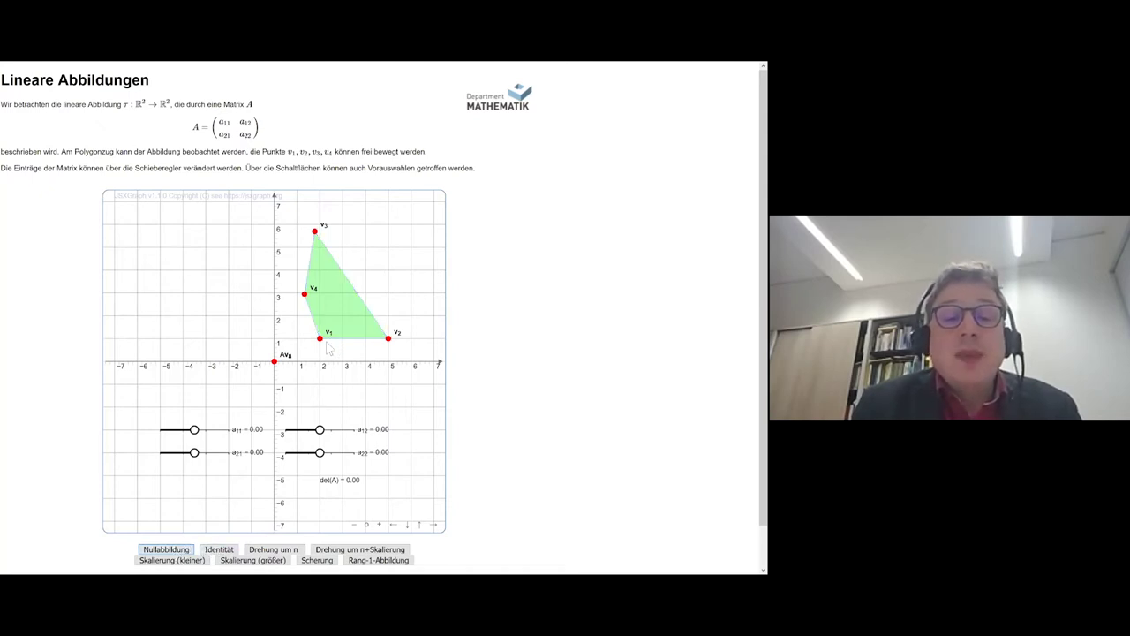
left_click_drag(320, 338, 320, 357)
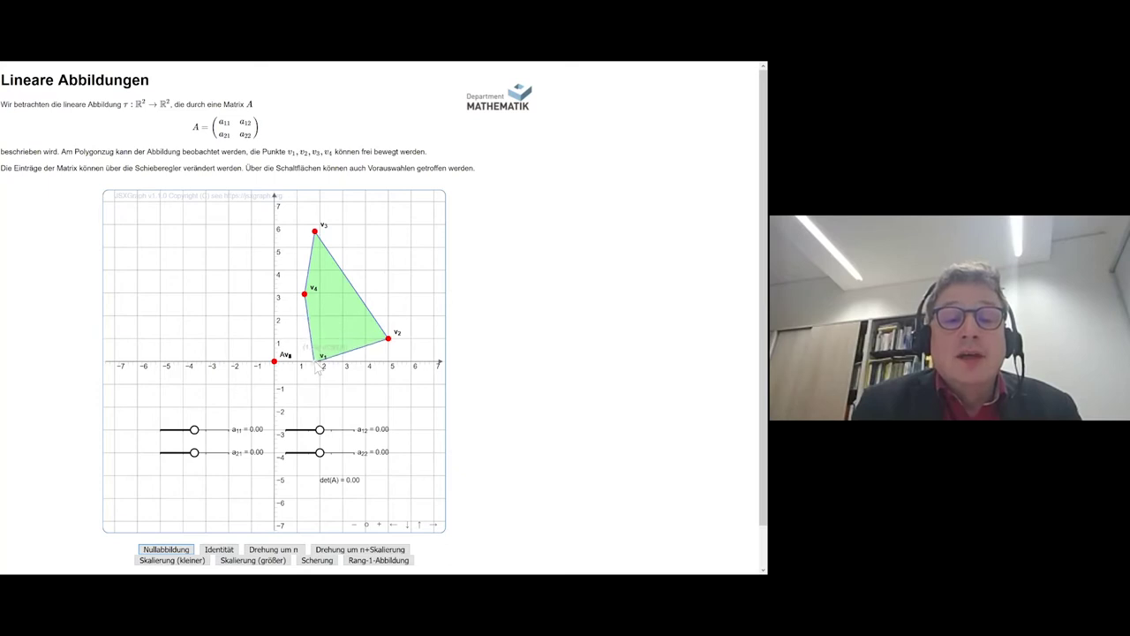
left_click_drag(388, 339, 393, 370)
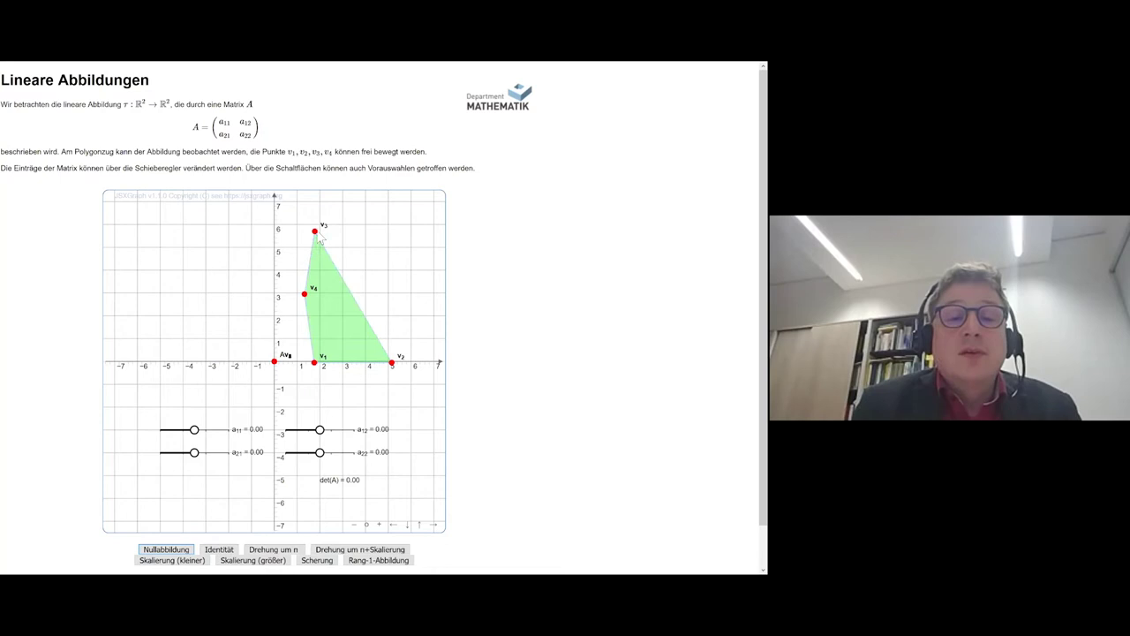
left_click_drag(315, 232, 386, 315)
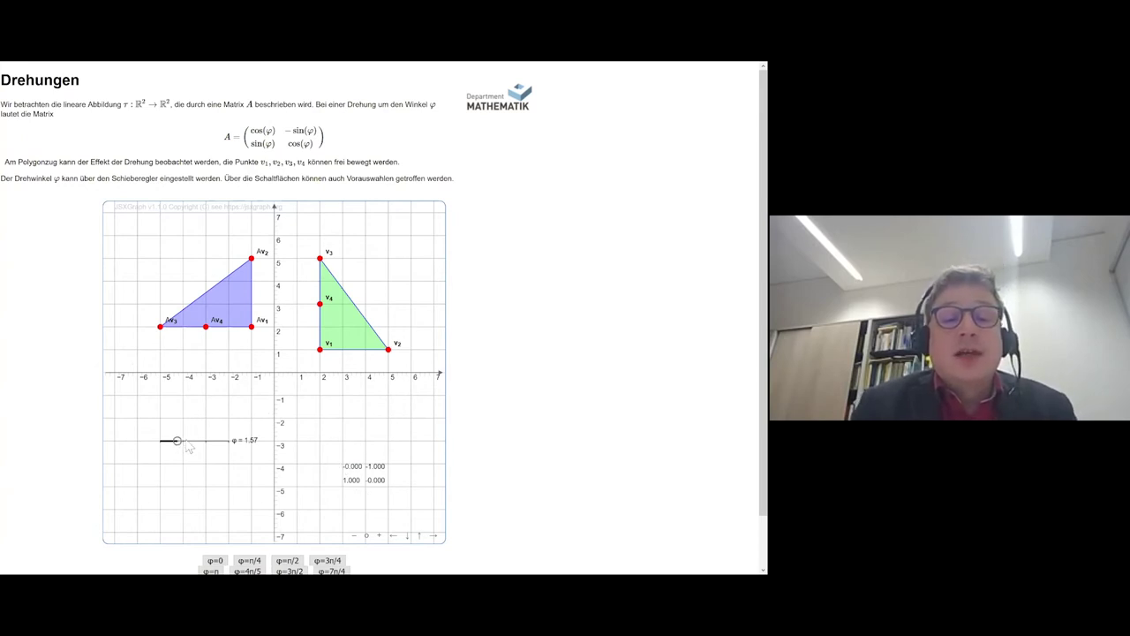
Step: Rotate the triangle by varying φ and moving v4, set φ = 3π/2 (4.71), then open the next applet
left_click_drag(186, 445, 201, 426)
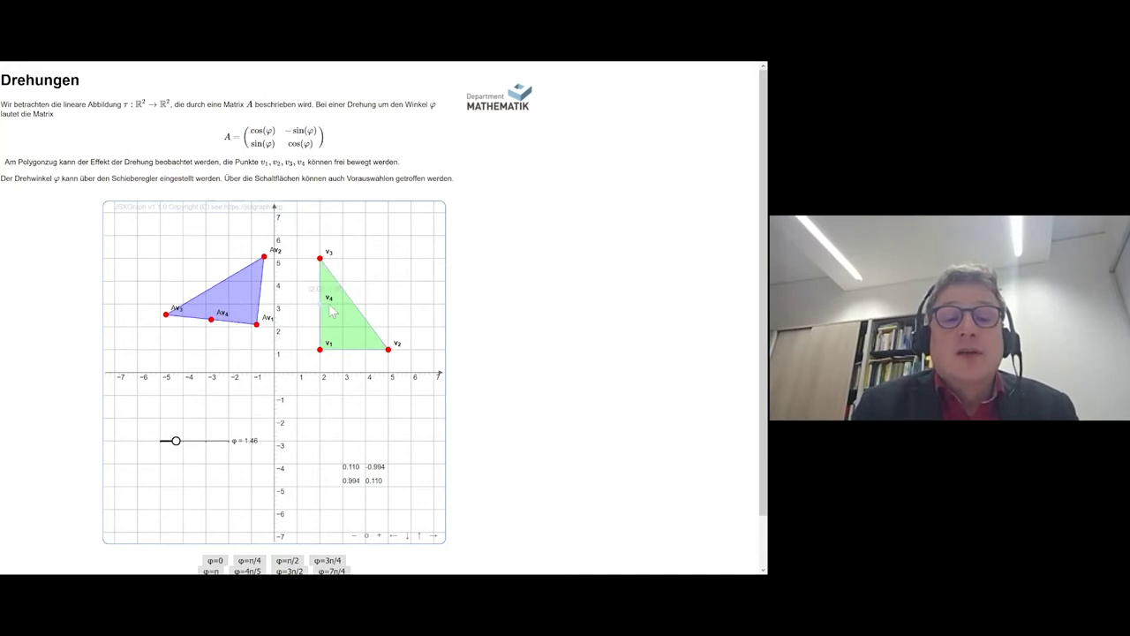
left_click_drag(320, 303, 354, 302)
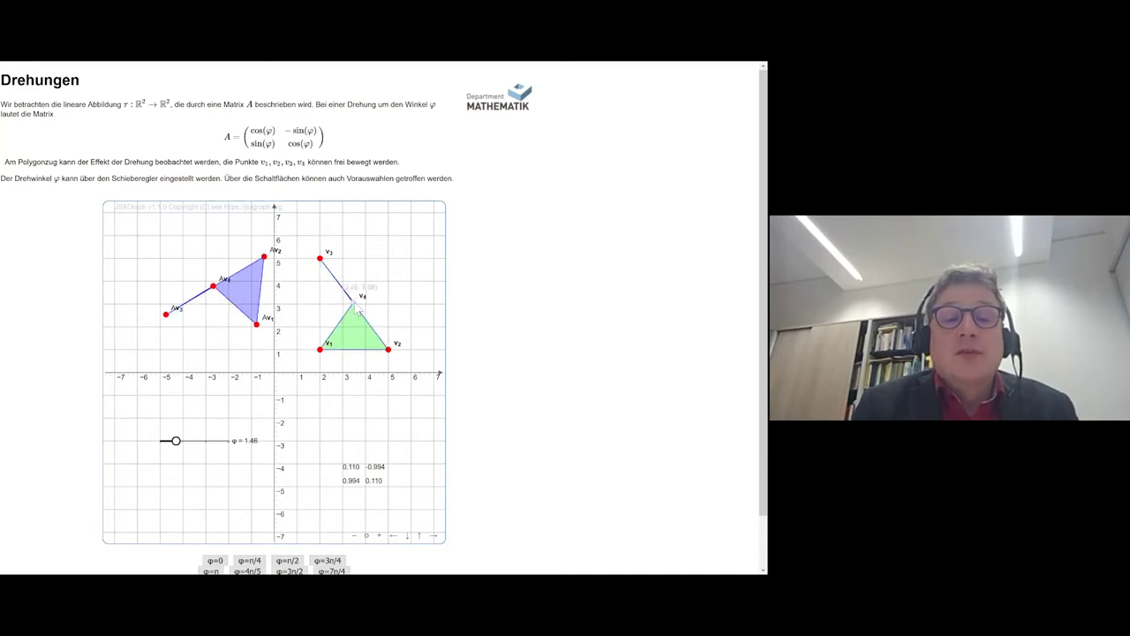
left_click(290, 569)
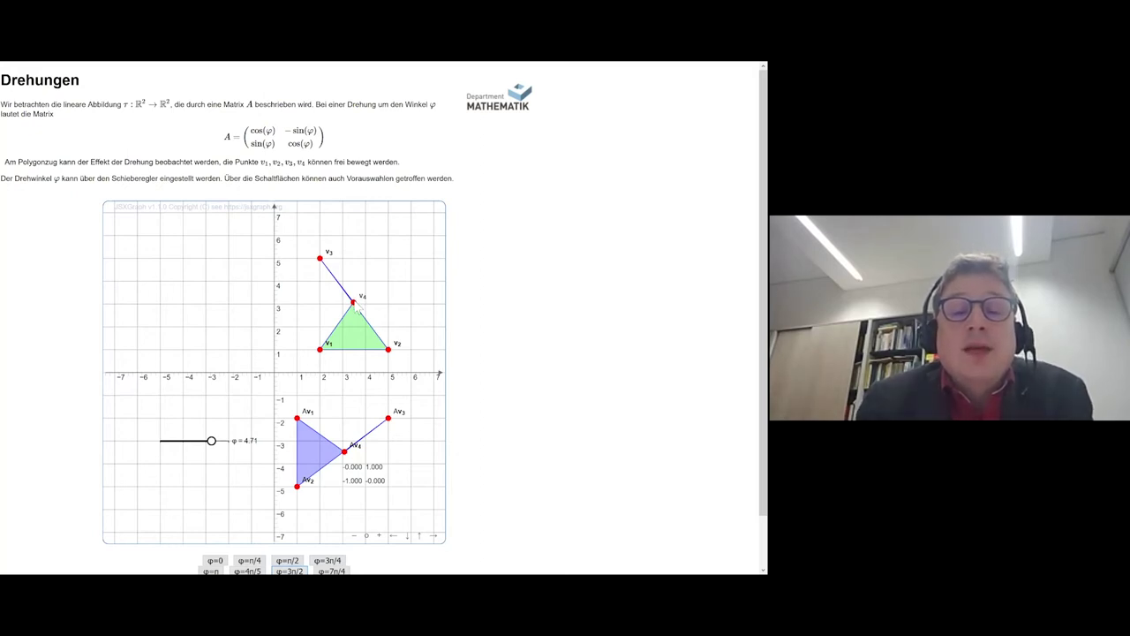
left_click_drag(354, 305, 310, 305)
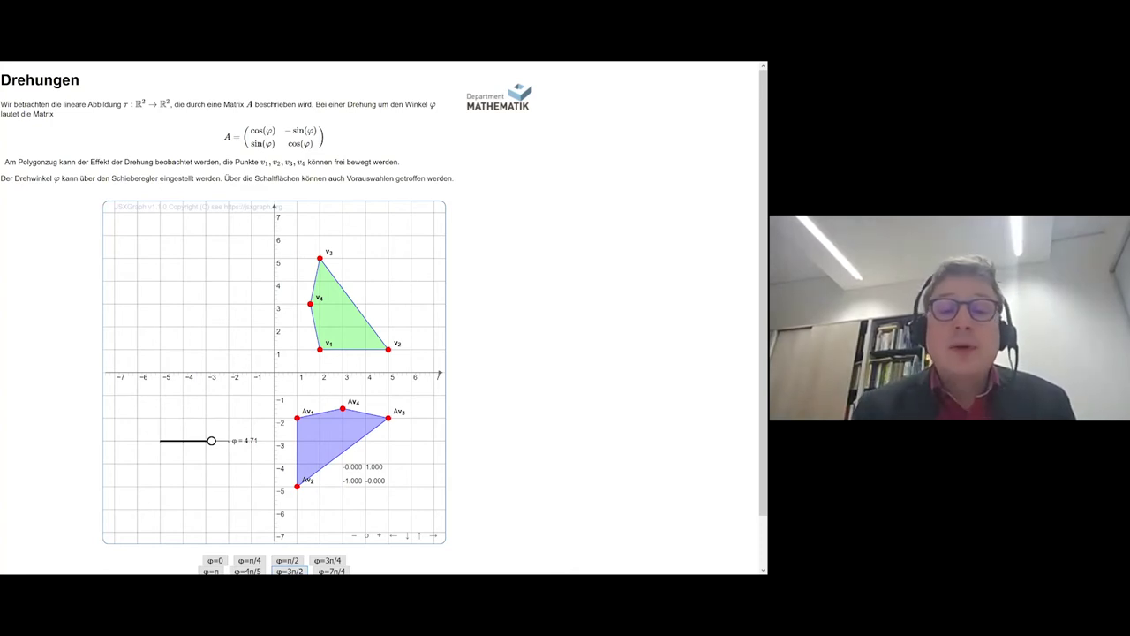
key("ctrl+Tab")
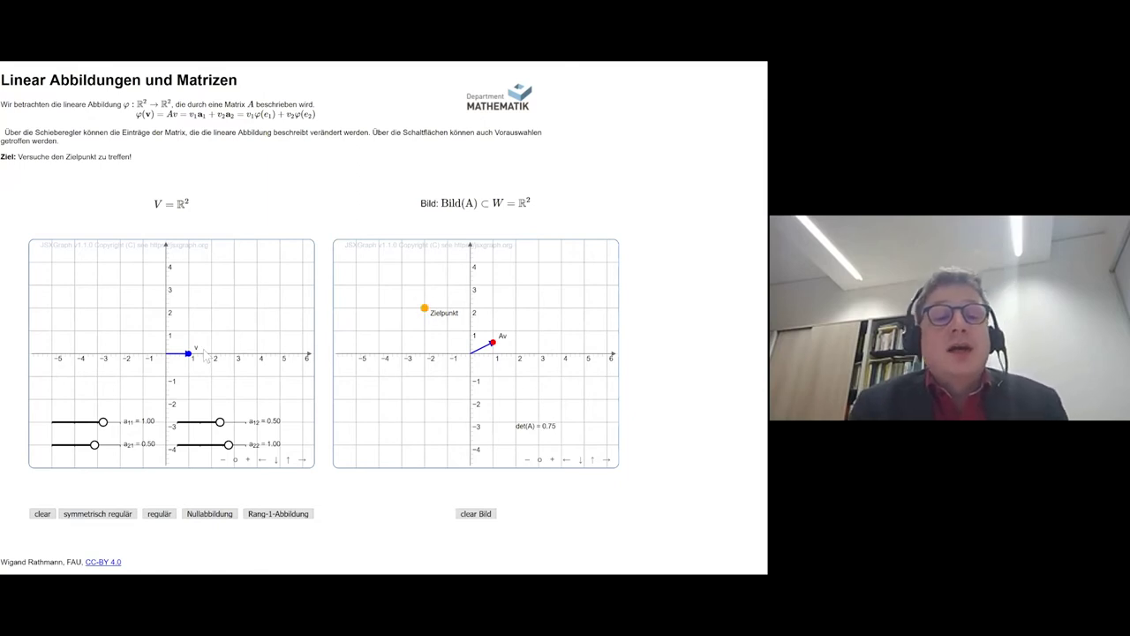
Step: Trace v's trail, shift the Zielpunkt left, clear the trails, and drag v until Av reaches the target
mouse_move(191, 357)
left_mouse_down()
mouse_move(217, 284)
mouse_move(201, 277)
left_mouse_up()
mouse_move(144, 300)
left_mouse_down()
mouse_move(132, 322)
mouse_move(221, 388)
mouse_move(221, 422)
mouse_move(152, 393)
mouse_move(149, 375)
mouse_move(189, 355)
left_mouse_up()
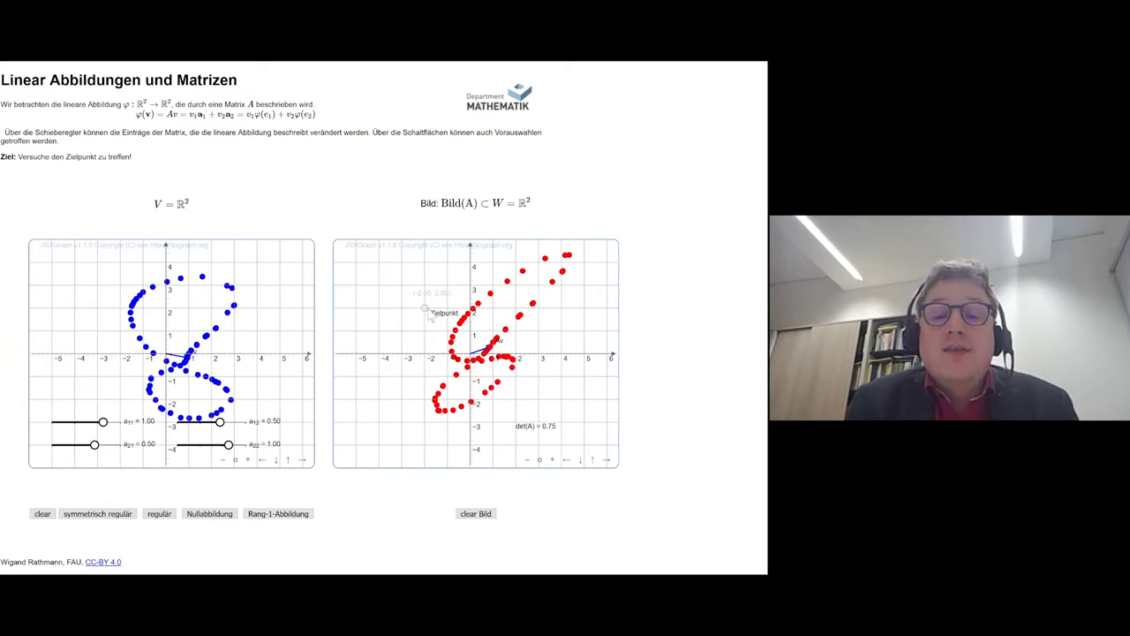
left_click_drag(424, 308, 397, 305)
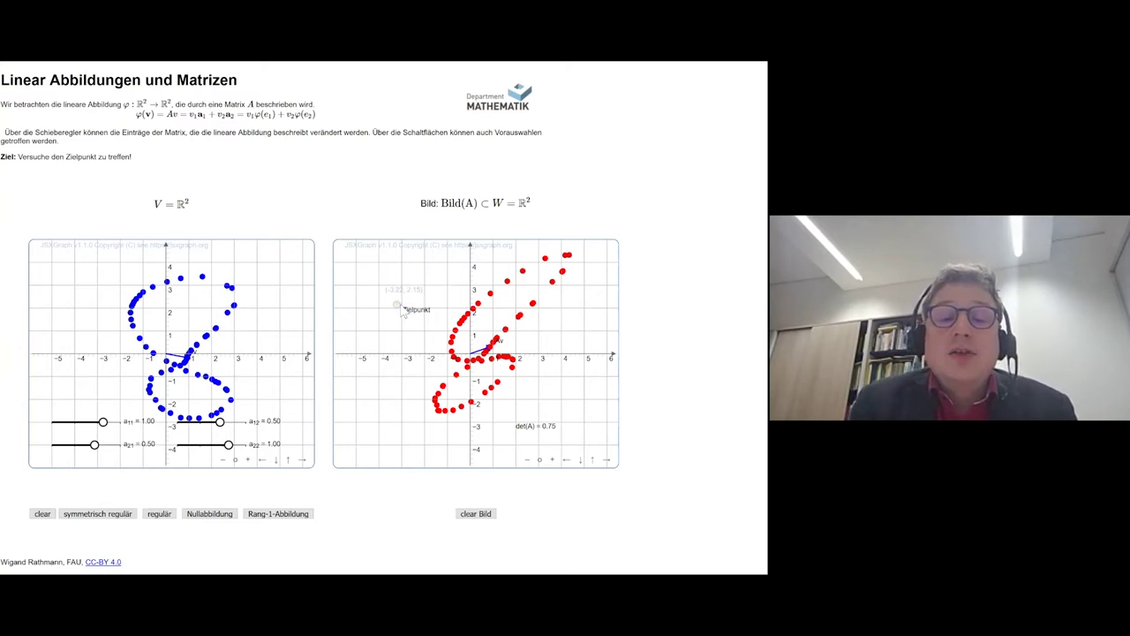
left_click(50, 515)
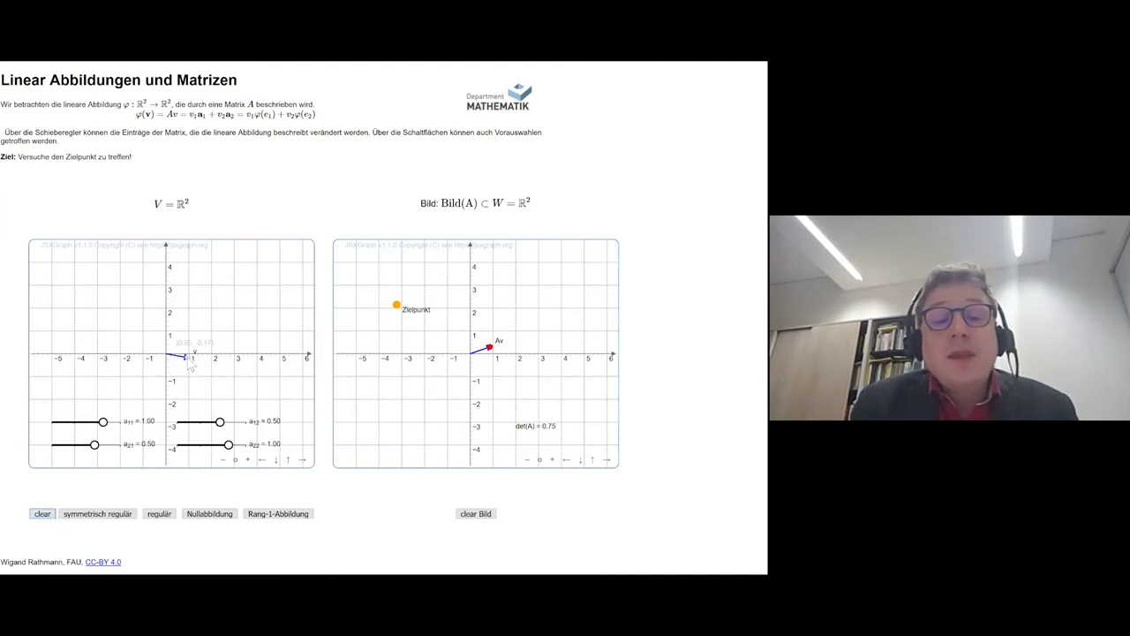
mouse_move(203, 328)
left_mouse_down()
mouse_move(189, 300)
mouse_move(93, 305)
mouse_move(37, 247)
mouse_move(60, 253)
left_mouse_up()
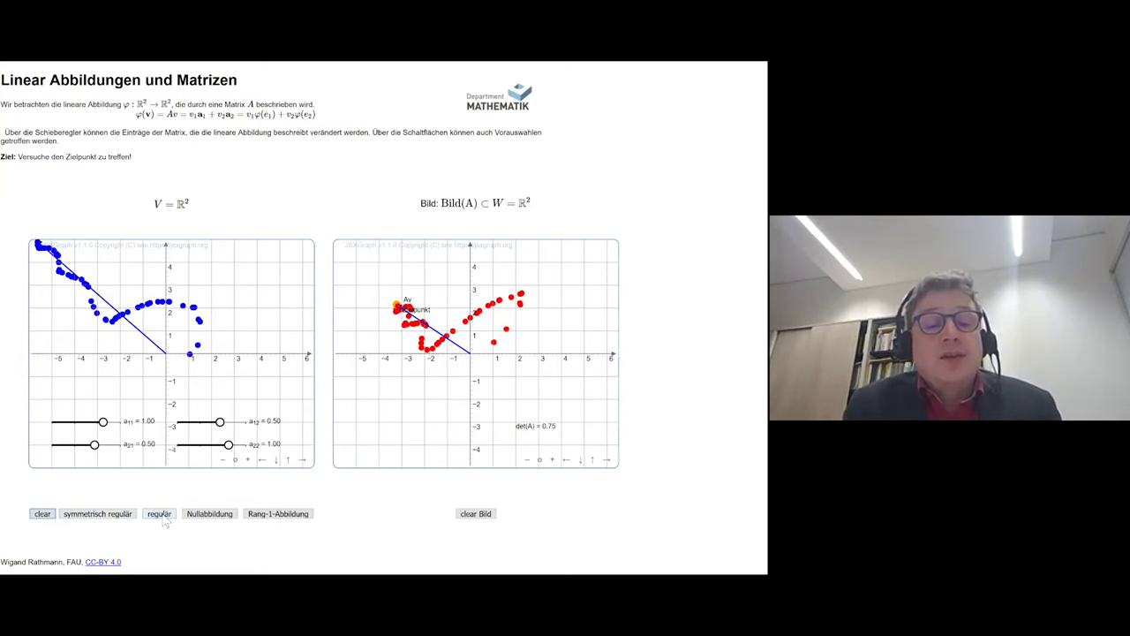
Step: Load Rang-1-Abbildung (all entries 1.00, det 0), trace v, clear, and move the Zielpunkt near the origin
left_click(265, 516)
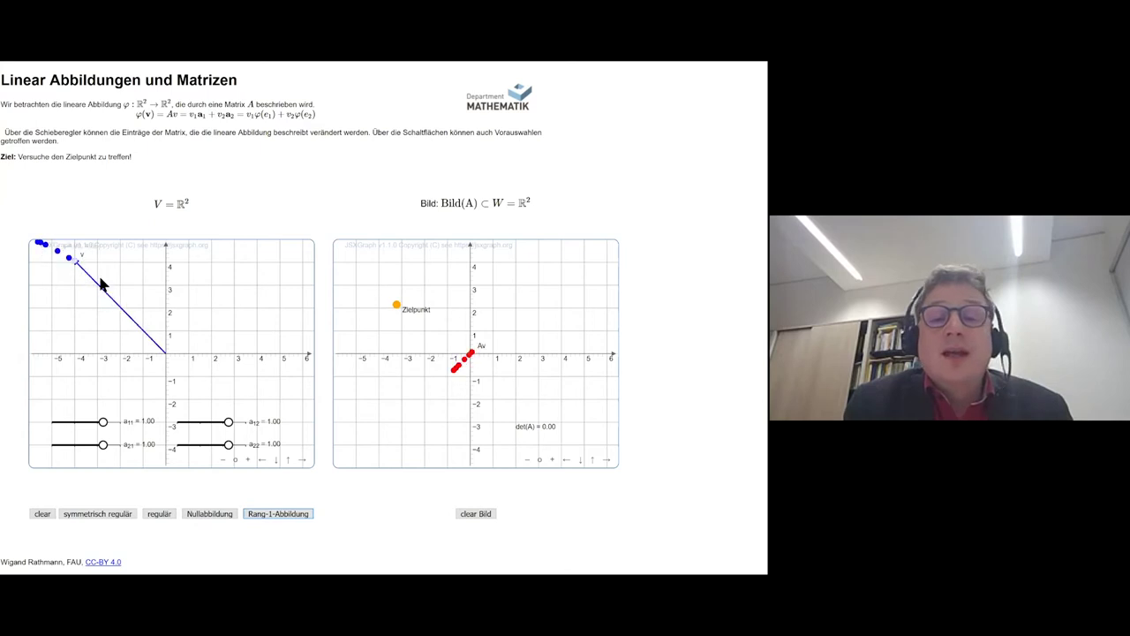
mouse_move(100, 285)
left_mouse_down()
mouse_move(245, 297)
mouse_move(107, 376)
mouse_move(225, 322)
mouse_move(113, 382)
mouse_move(168, 352)
left_mouse_up()
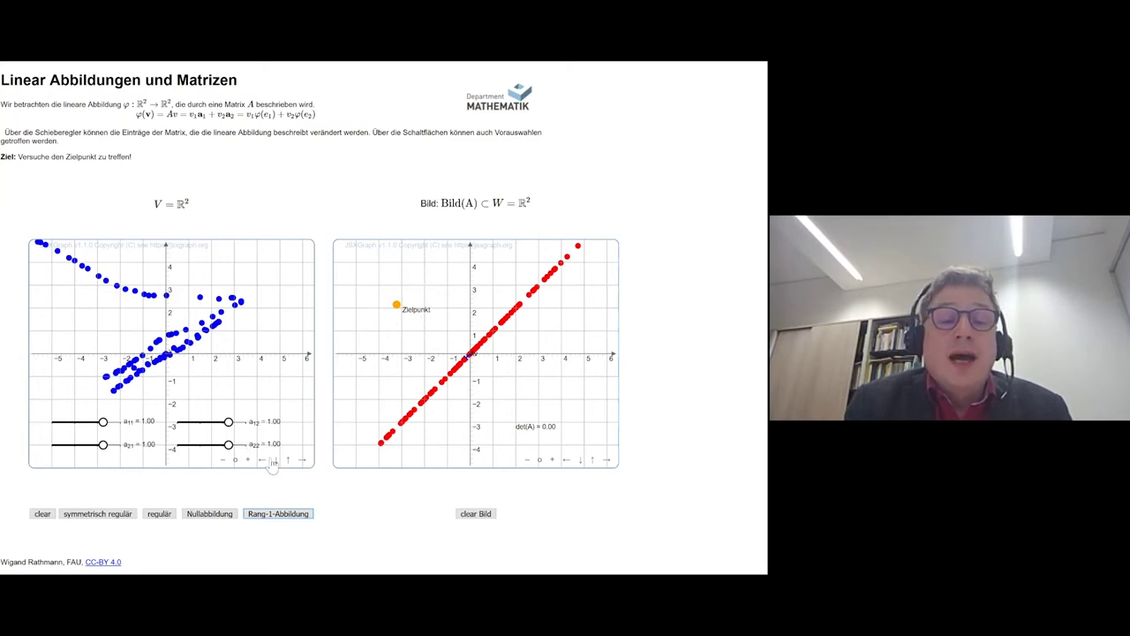
left_click(44, 514)
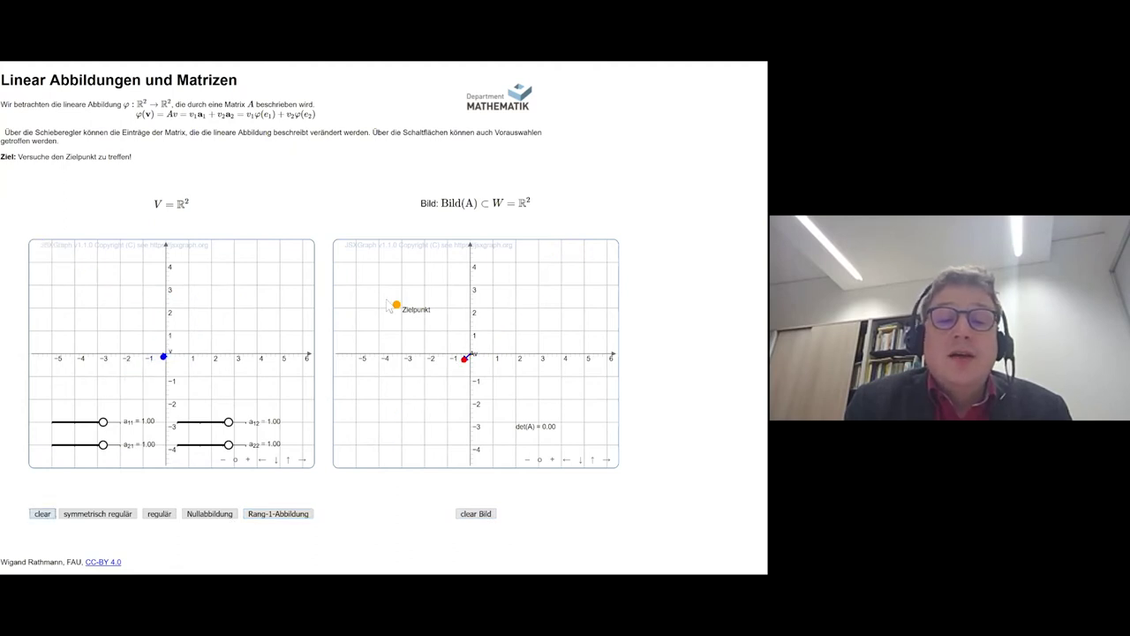
left_click_drag(395, 304, 473, 353)
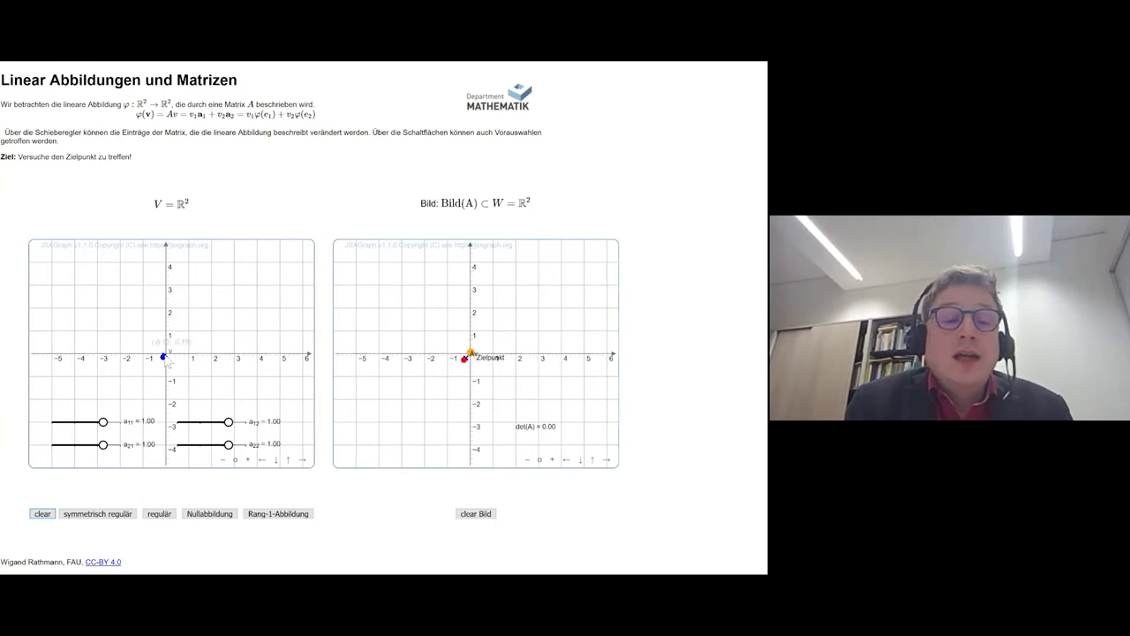
left_click_drag(168, 357, 83, 268)
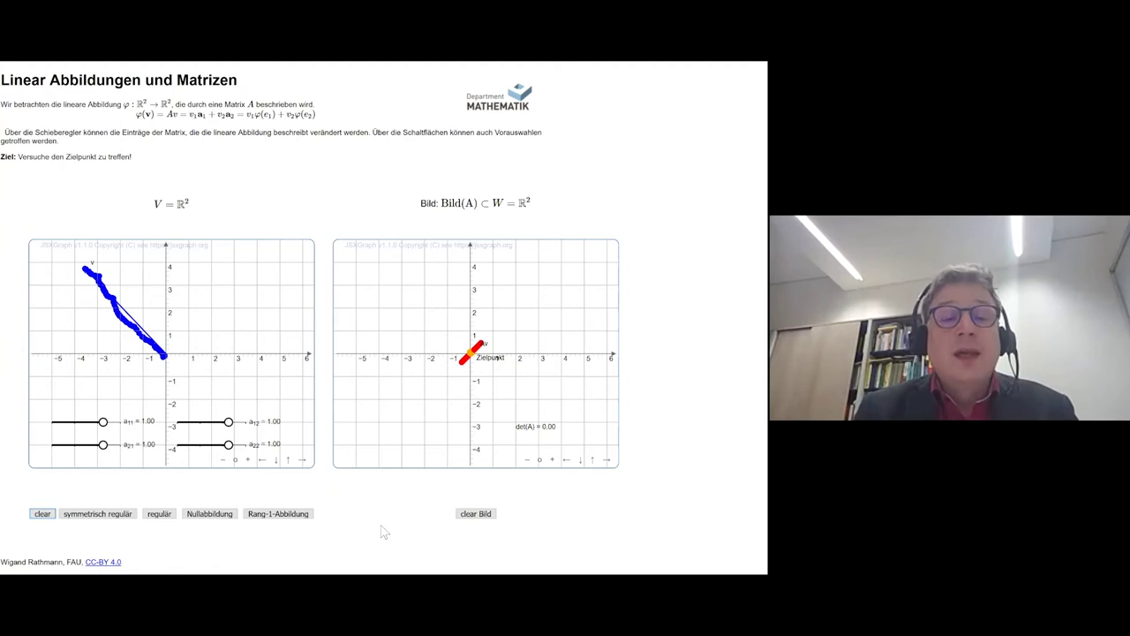
Step: Switch to the slides, advance to 'Sequences in 2d', then return to the Konvergenz von Folgen applet
key("alt+Tab")
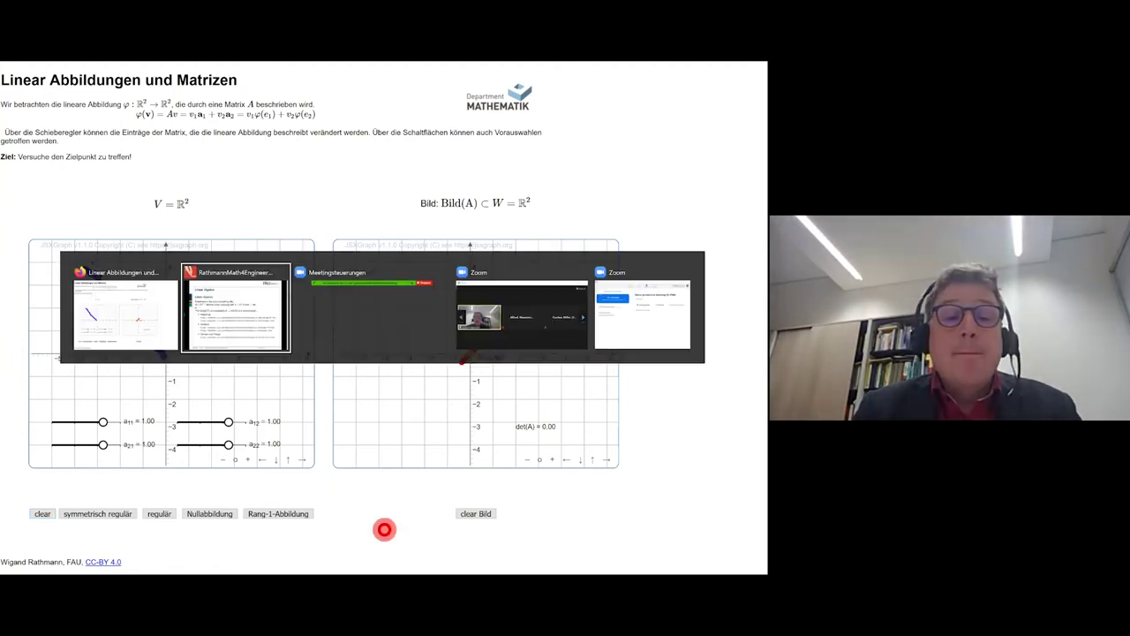
key("Right")
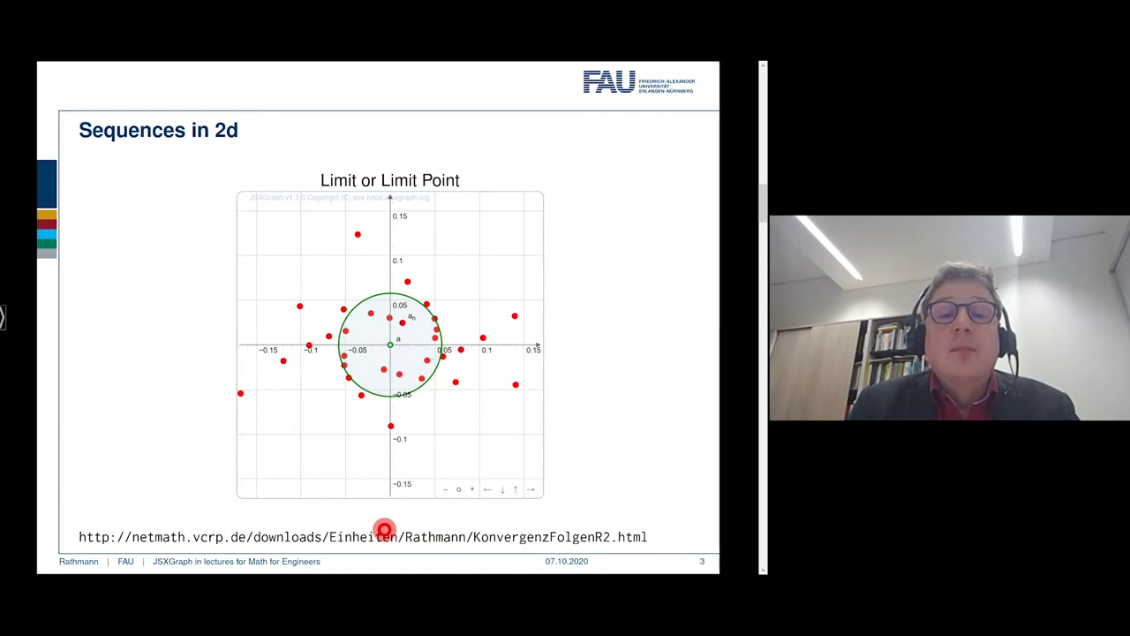
key("alt+Tab")
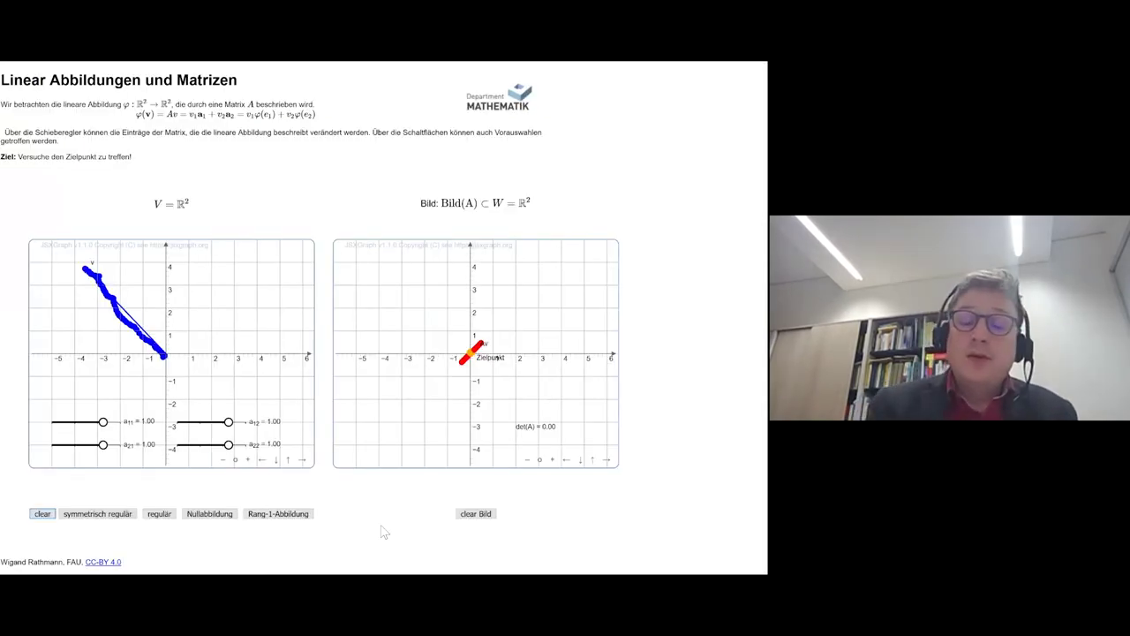
key("alt+Tab")
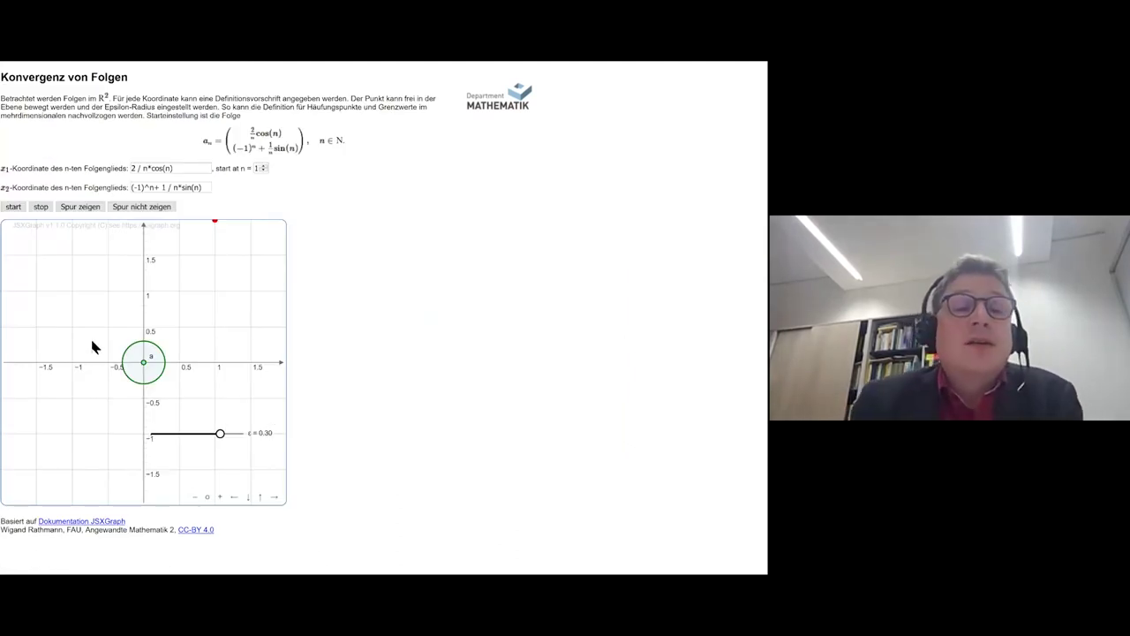
Step: Enlarge the page and start animating the sequence points
key("ctrl+plus")
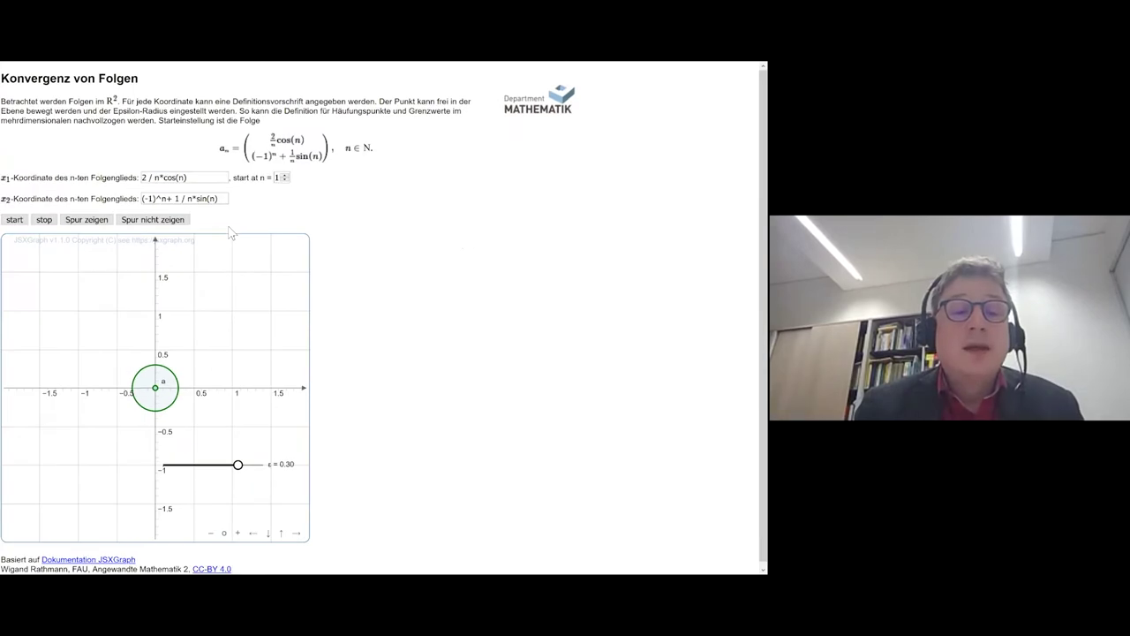
left_click(208, 179)
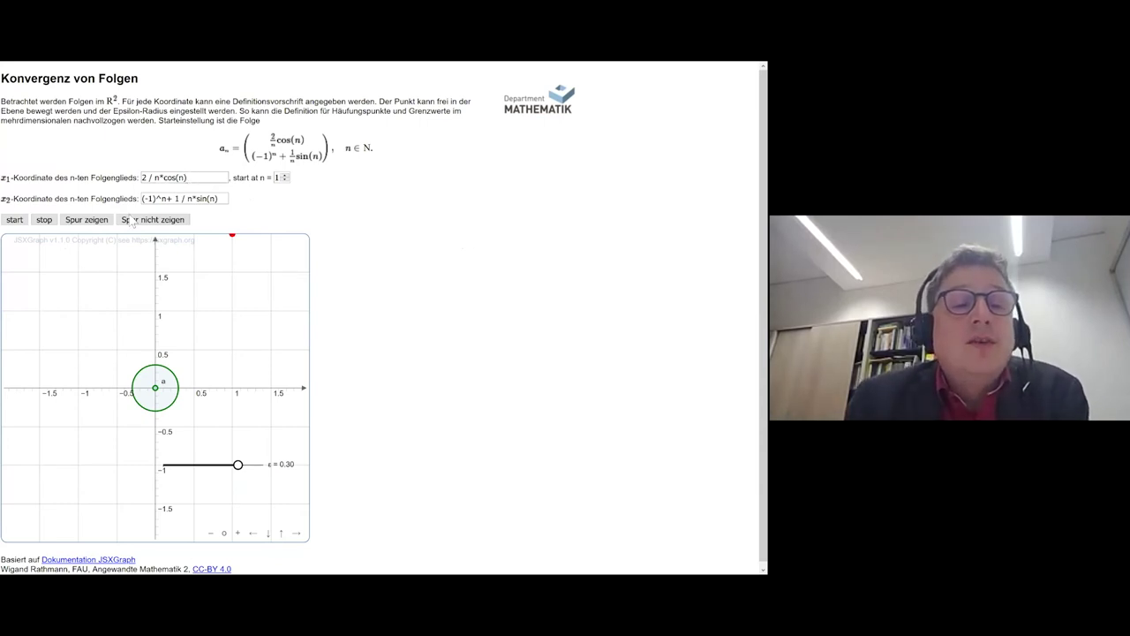
left_click(16, 221)
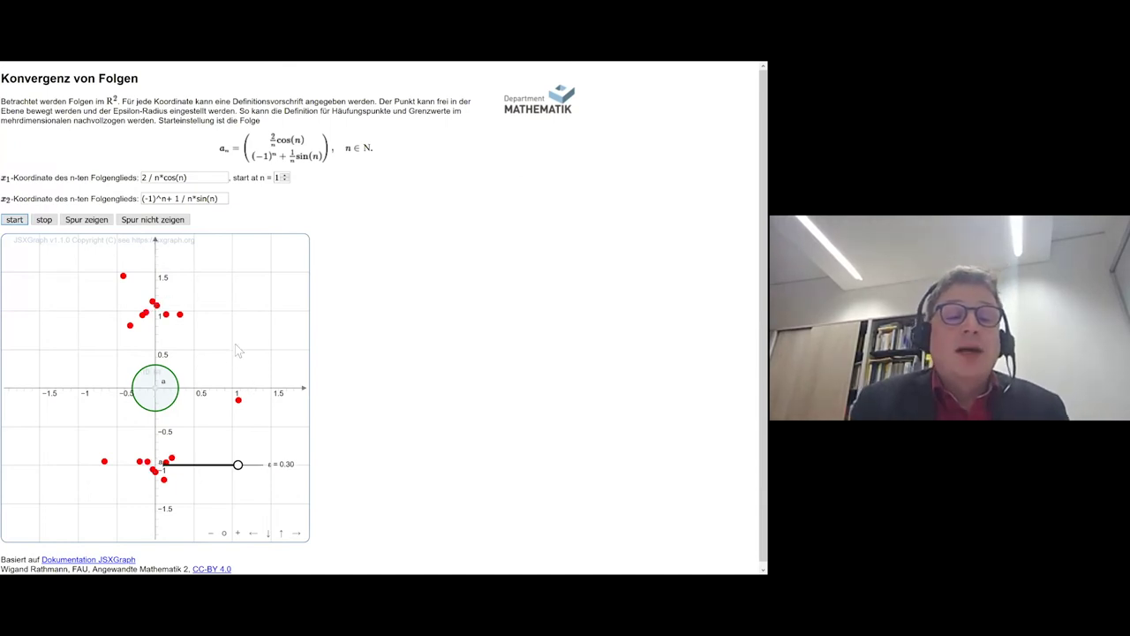
Step: Centre the ε-circle on the upper cluster near (0, 1) and shrink ε to about 0.21
left_click_drag(154, 388, 240, 298)
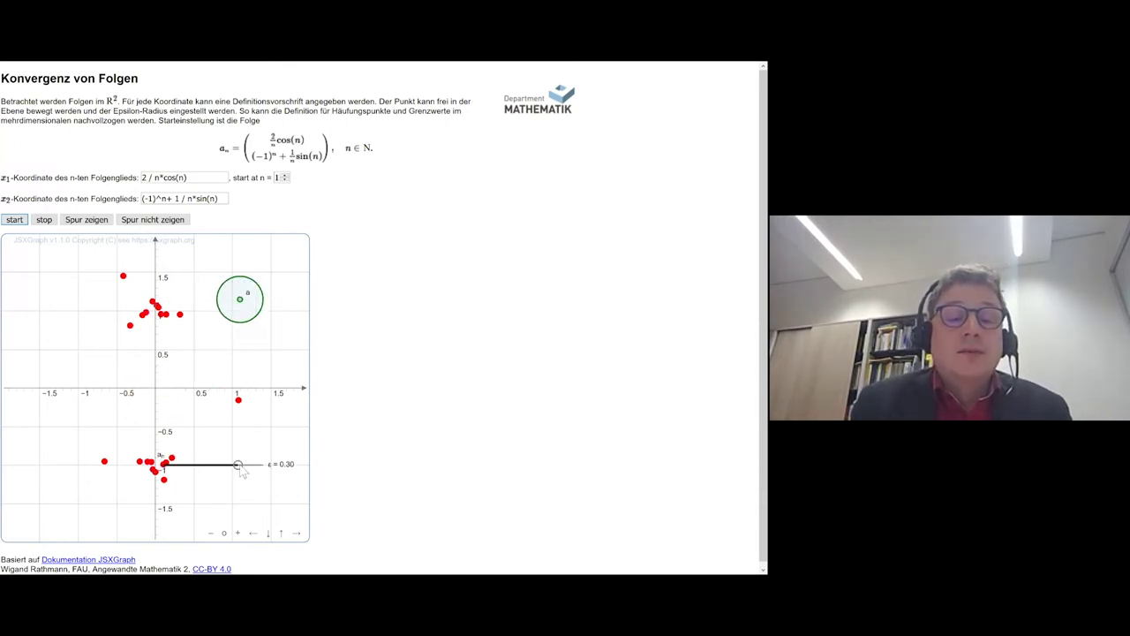
mouse_move(238, 466)
left_mouse_down()
mouse_move(262, 467)
mouse_move(249, 466)
left_mouse_up()
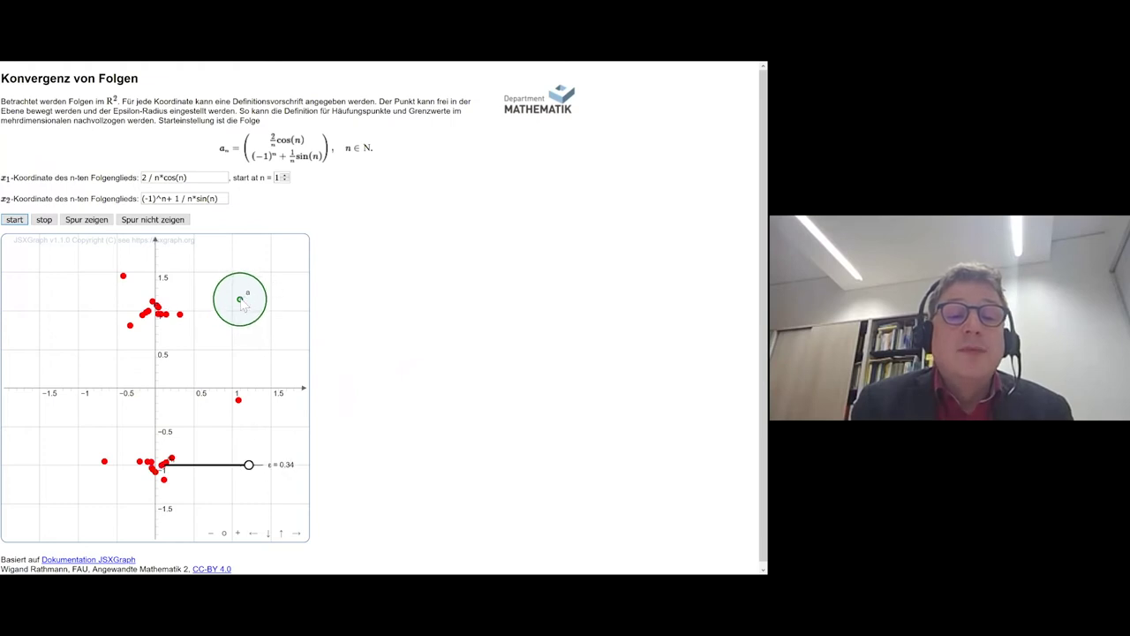
left_click_drag(241, 303, 219, 302)
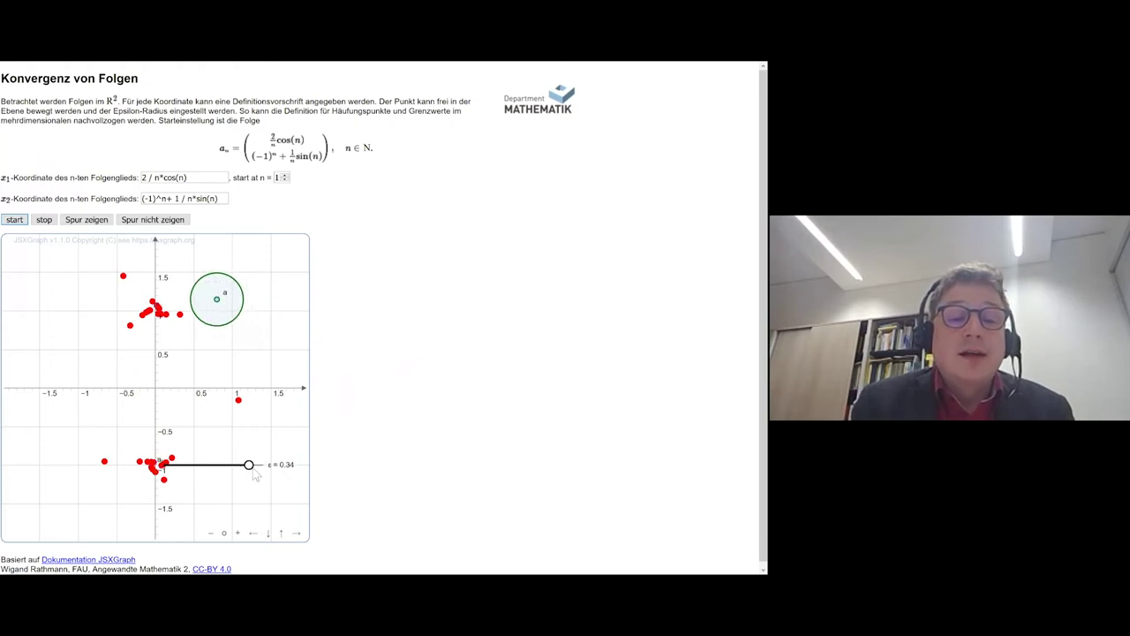
mouse_move(252, 474)
left_mouse_down()
mouse_move(177, 472)
mouse_move(231, 472)
left_mouse_up()
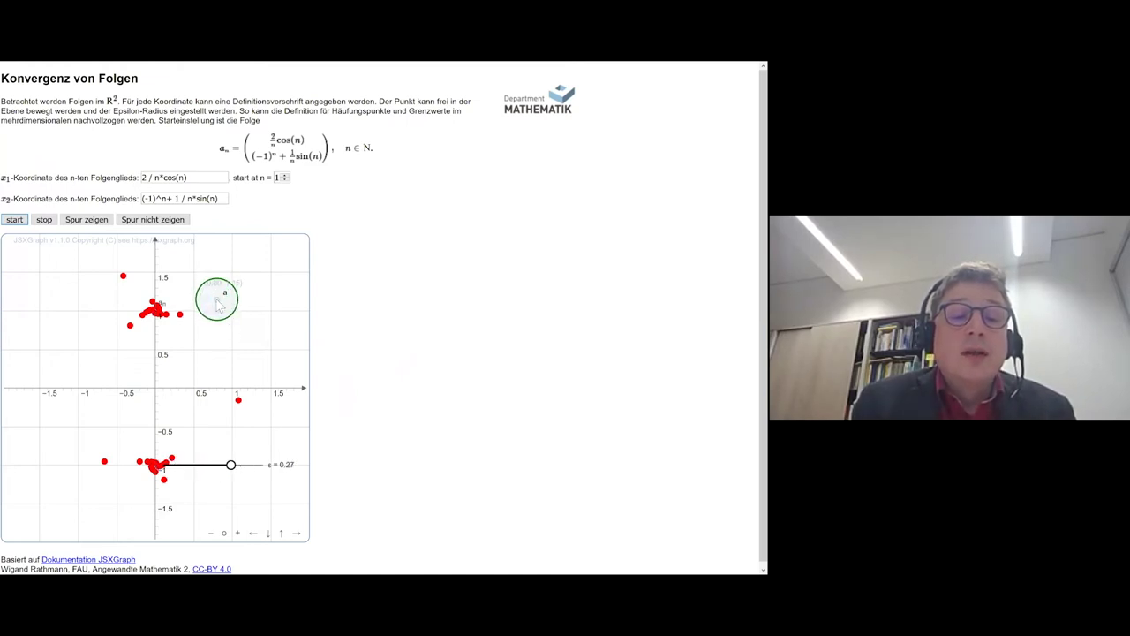
left_click_drag(214, 310, 149, 332)
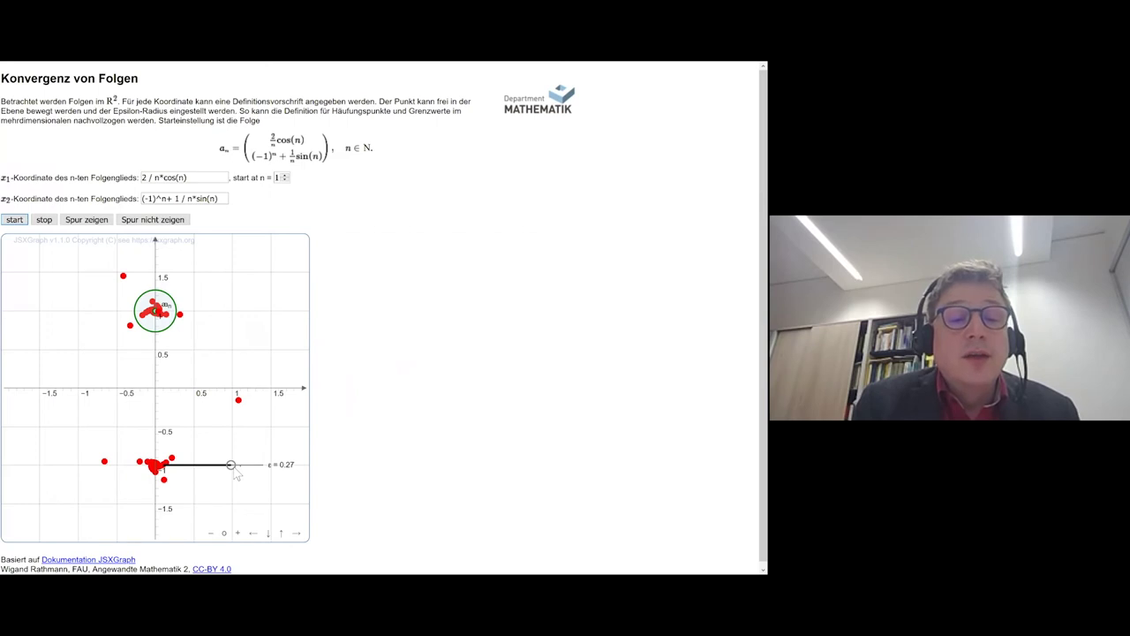
mouse_move(233, 470)
left_mouse_down()
mouse_move(183, 466)
mouse_move(215, 465)
left_mouse_up()
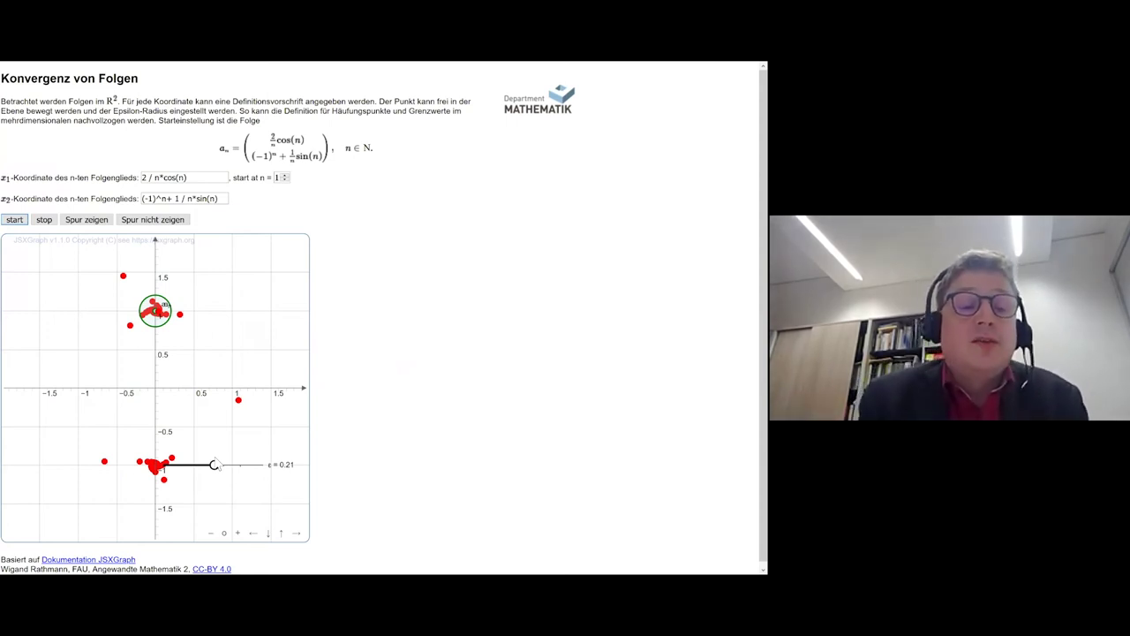
mouse_move(216, 465)
left_mouse_down()
mouse_move(171, 471)
mouse_move(218, 474)
left_mouse_up()
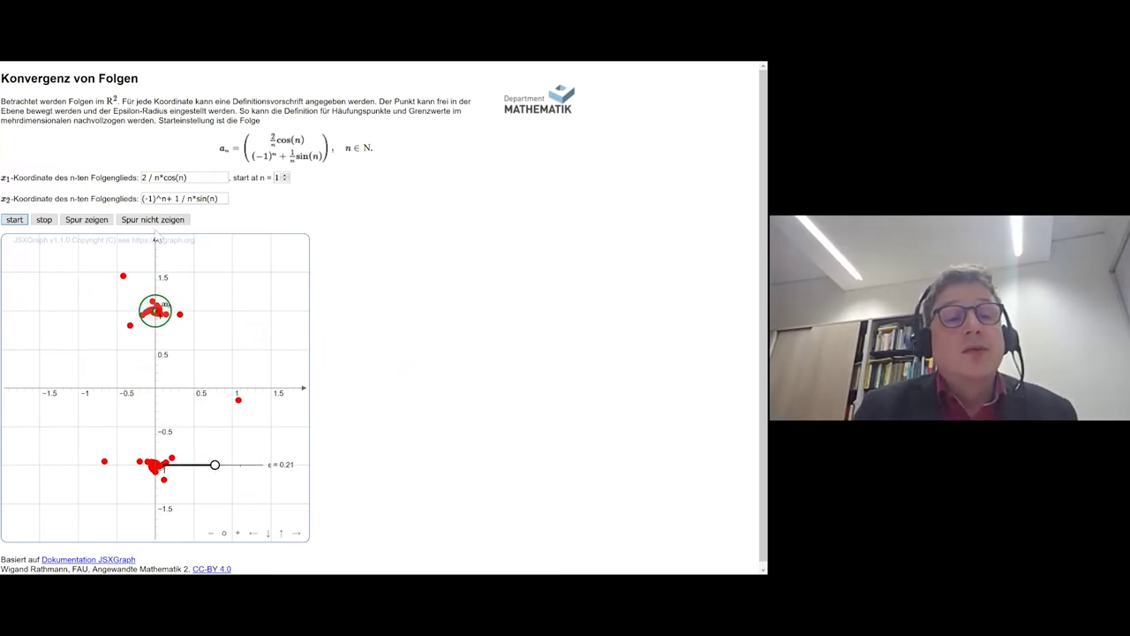
Step: Change x2 to 1 / n*sin(n), rerun with the trace shown, zoom in, and move a to the origin
left_click(179, 202)
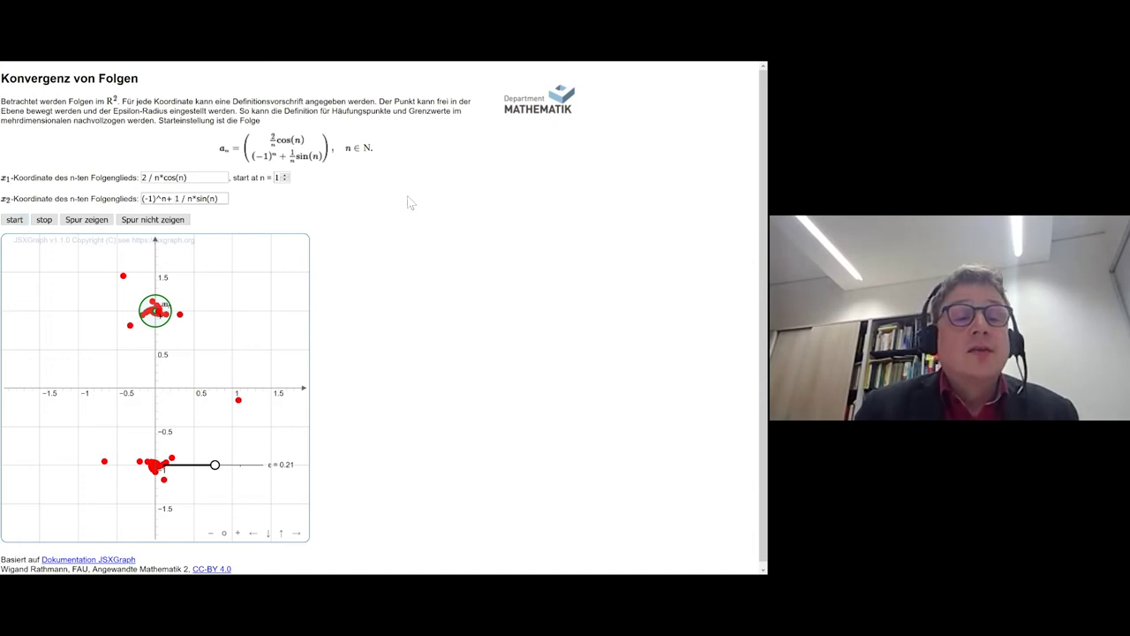
key("BackSpace")
key("BackSpace")
key("BackSpace")
key("BackSpace")
key("BackSpace")
key("BackSpace")
key("BackSpace")
key("BackSpace")
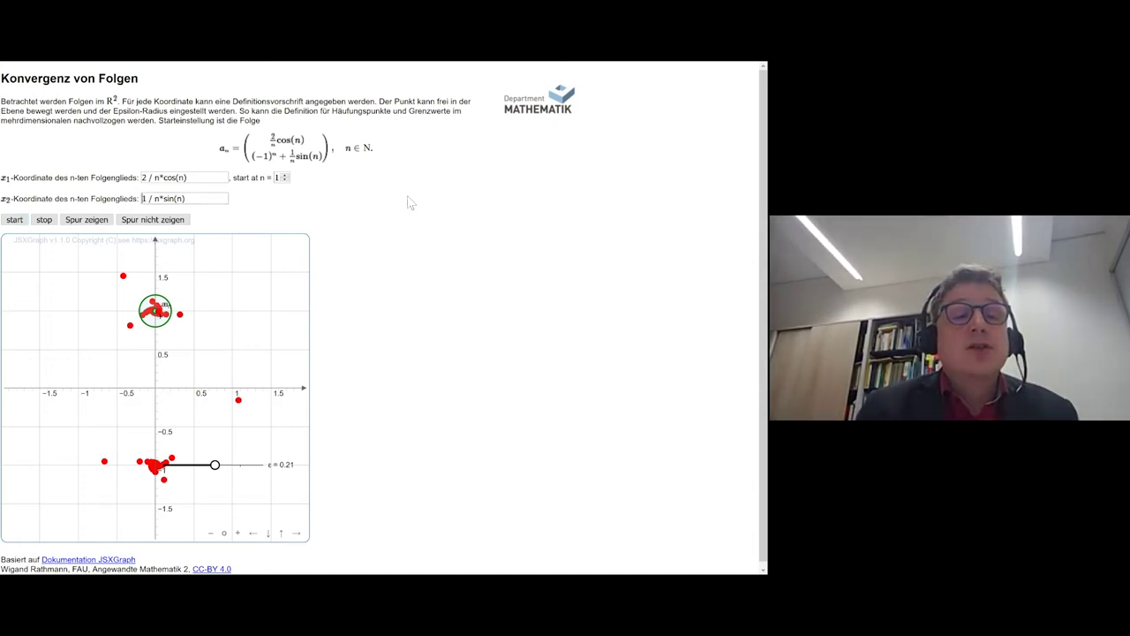
left_click(14, 220)
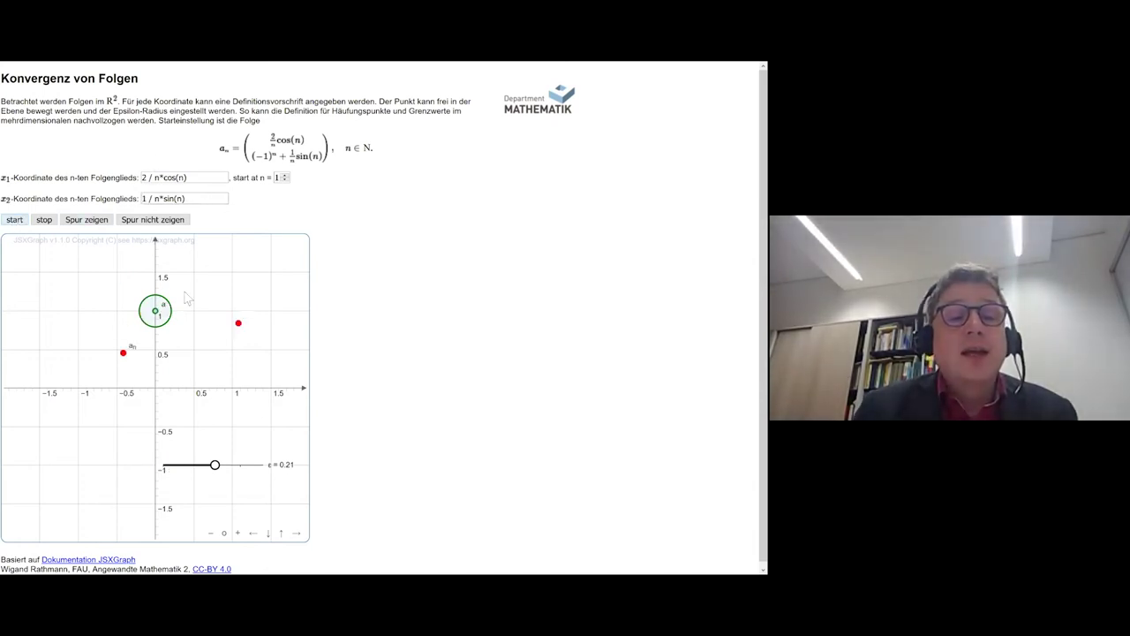
left_click(93, 224)
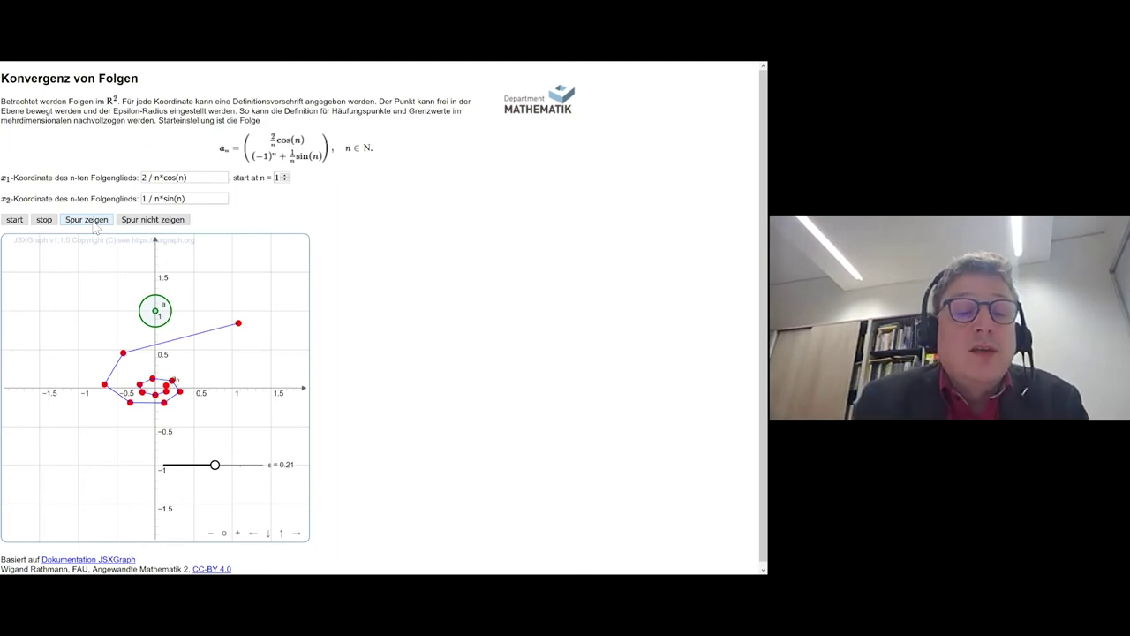
left_click(236, 533)
left_click(237, 532)
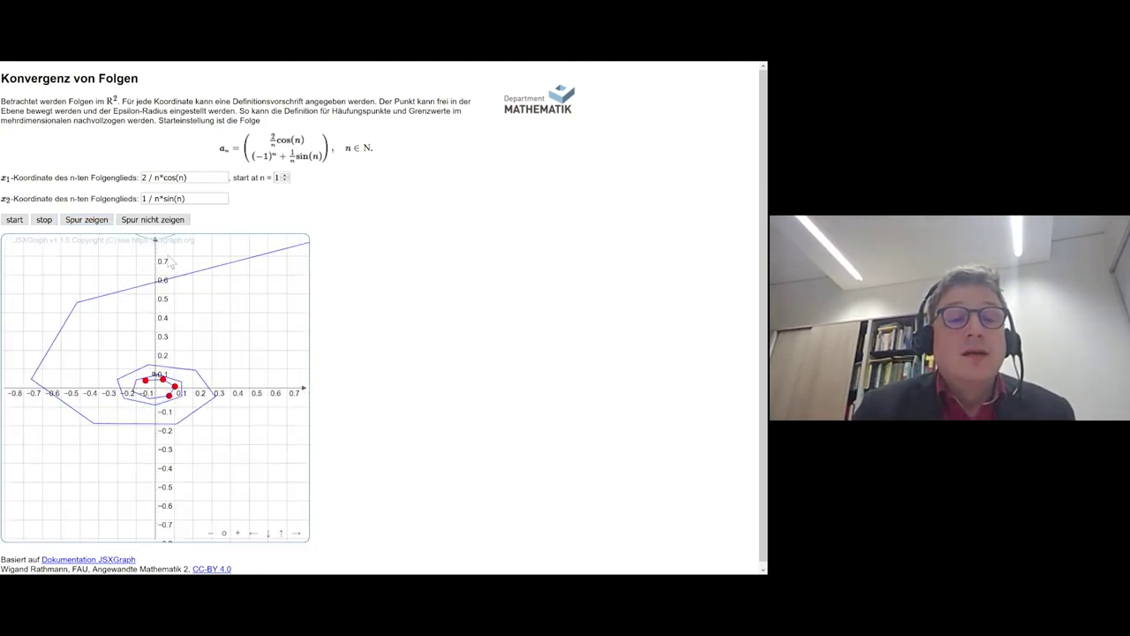
left_click_drag(162, 243, 163, 395)
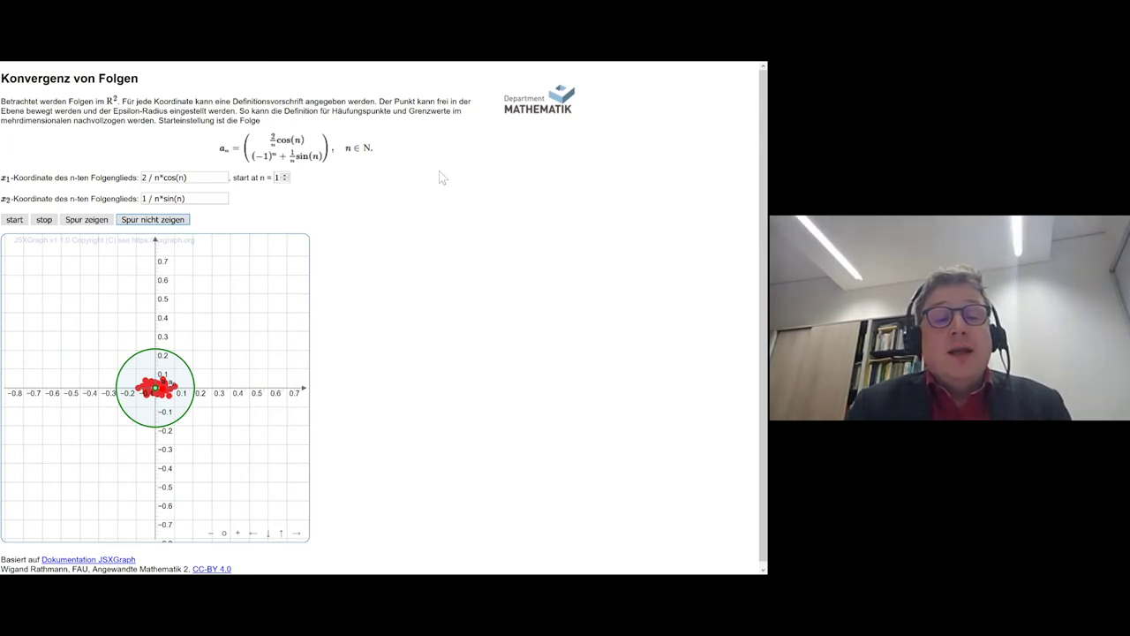
Step: Show the 'Epsilons ε' slide, mark f(x) and |x − y| < δ with the pen, then return to the browser
key("alt+Tab")
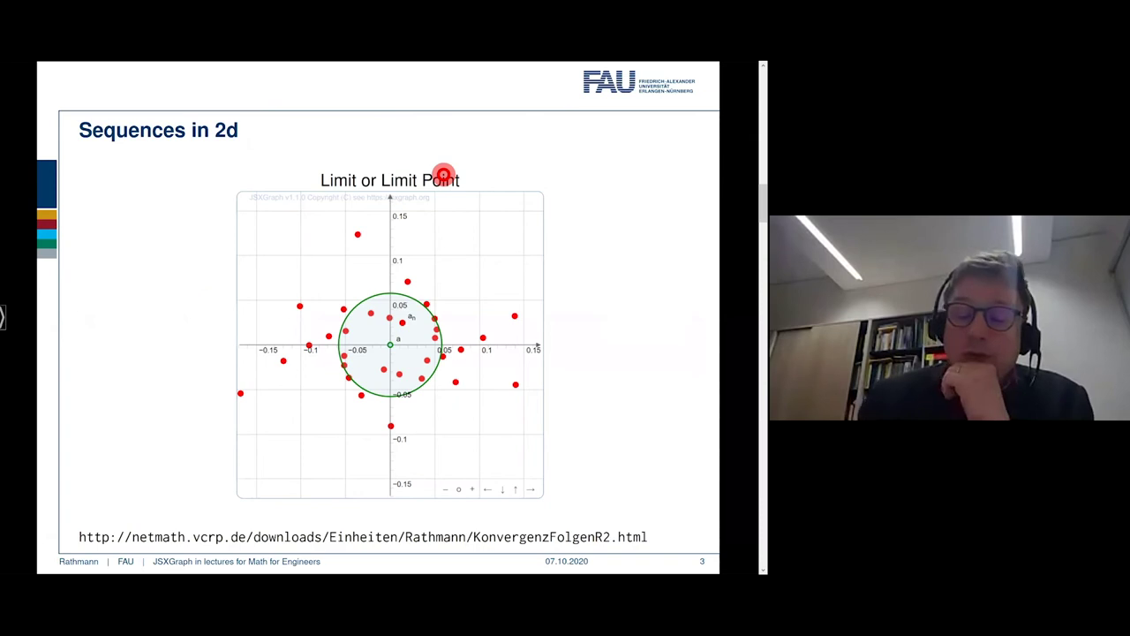
key("Right")
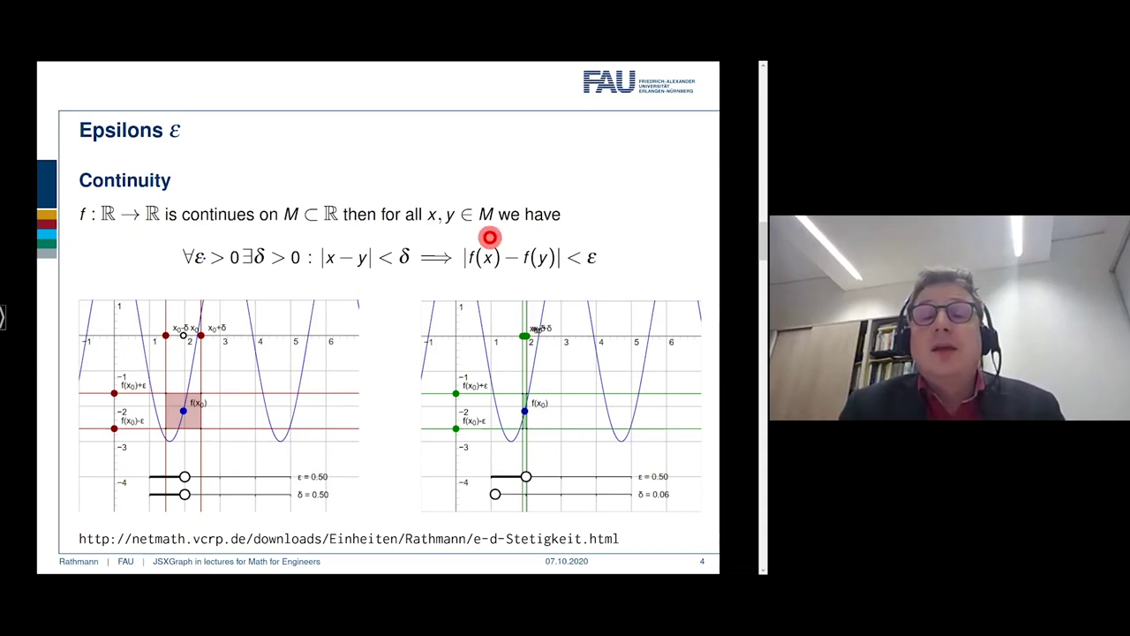
mouse_move(486, 232)
left_mouse_down()
mouse_move(479, 279)
mouse_move(546, 281)
mouse_move(544, 234)
mouse_move(491, 240)
left_mouse_up()
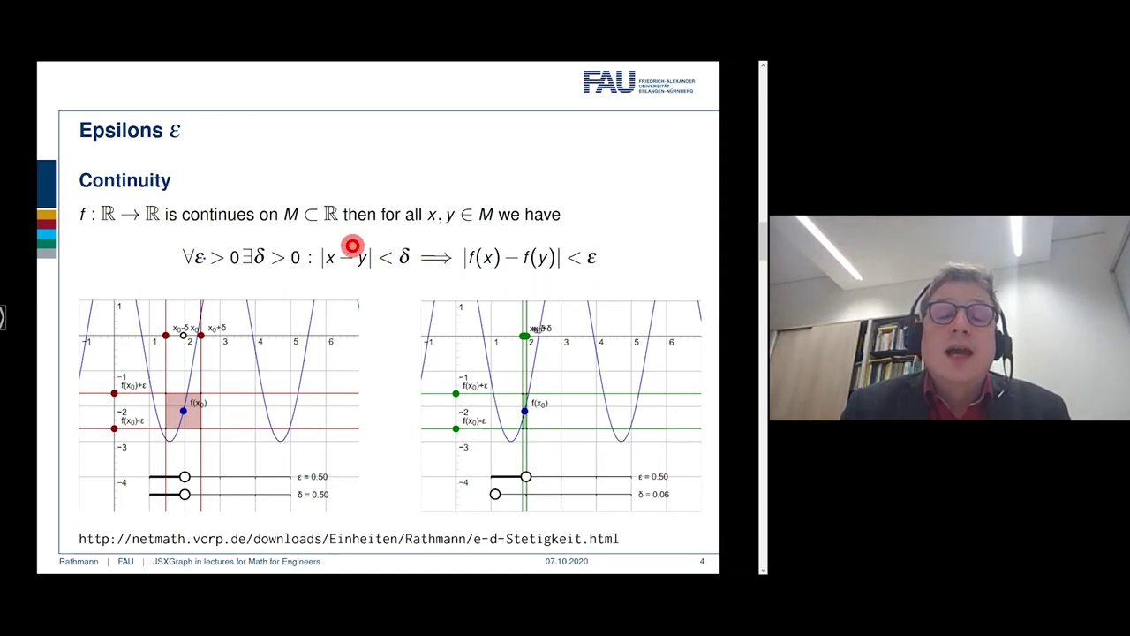
mouse_move(310, 264)
left_mouse_down()
mouse_move(358, 285)
mouse_move(423, 277)
mouse_move(374, 242)
mouse_move(333, 240)
mouse_move(314, 269)
mouse_move(361, 284)
mouse_move(431, 261)
mouse_move(346, 250)
mouse_move(353, 275)
mouse_move(435, 272)
mouse_move(338, 257)
left_mouse_up()
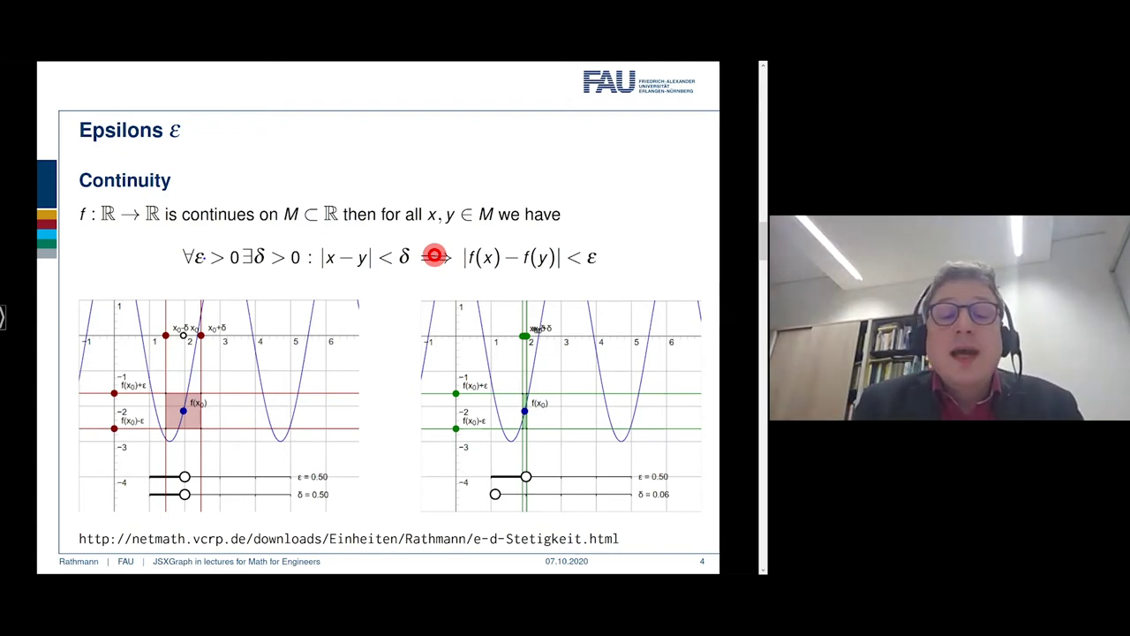
key("alt+Tab")
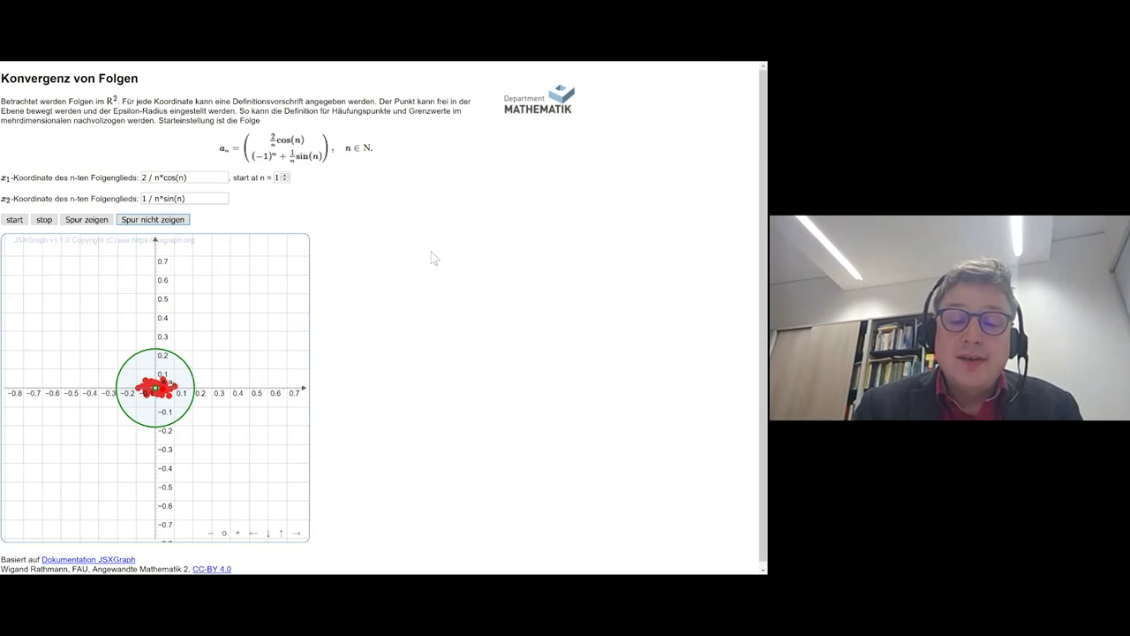
Step: In the ε-δ Kriterium applet, set ε to 1.20 and δ to 1.00, and move x0 to about 0.7
key("ctrl+Tab")
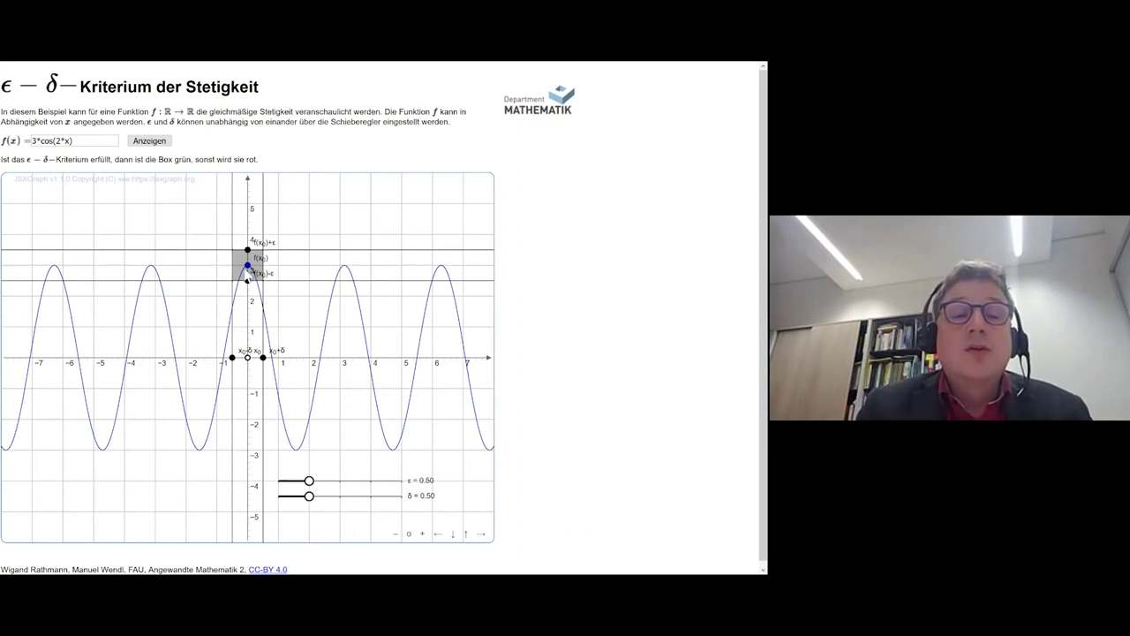
left_click_drag(309, 480, 352, 480)
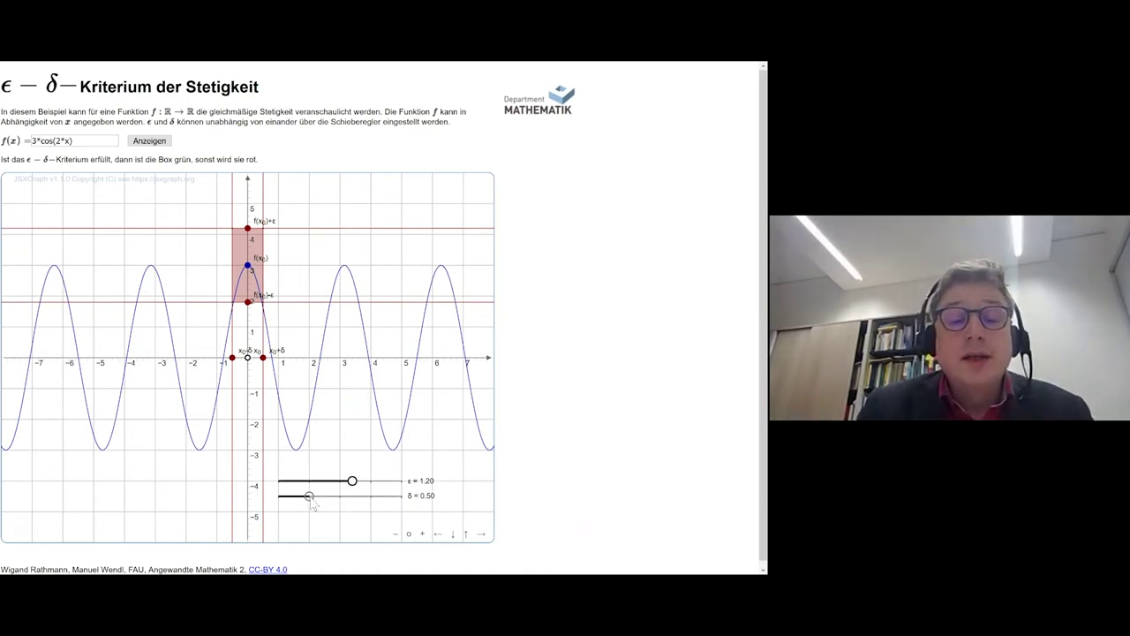
mouse_move(311, 500)
left_mouse_down()
mouse_move(349, 498)
mouse_move(299, 498)
left_mouse_up()
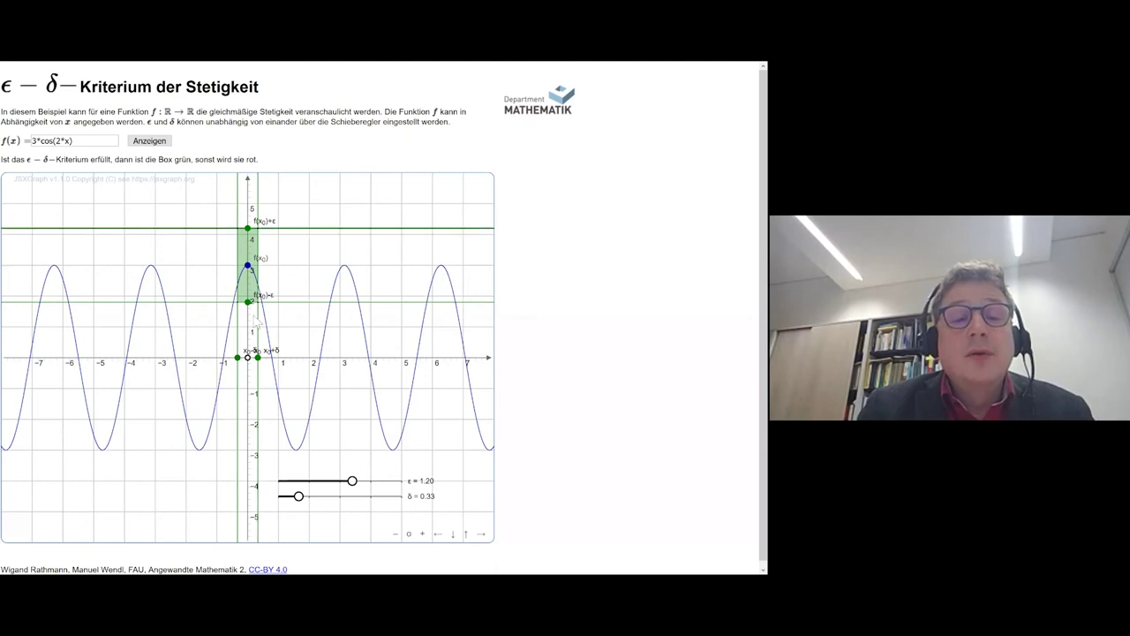
left_click_drag(302, 500, 342, 503)
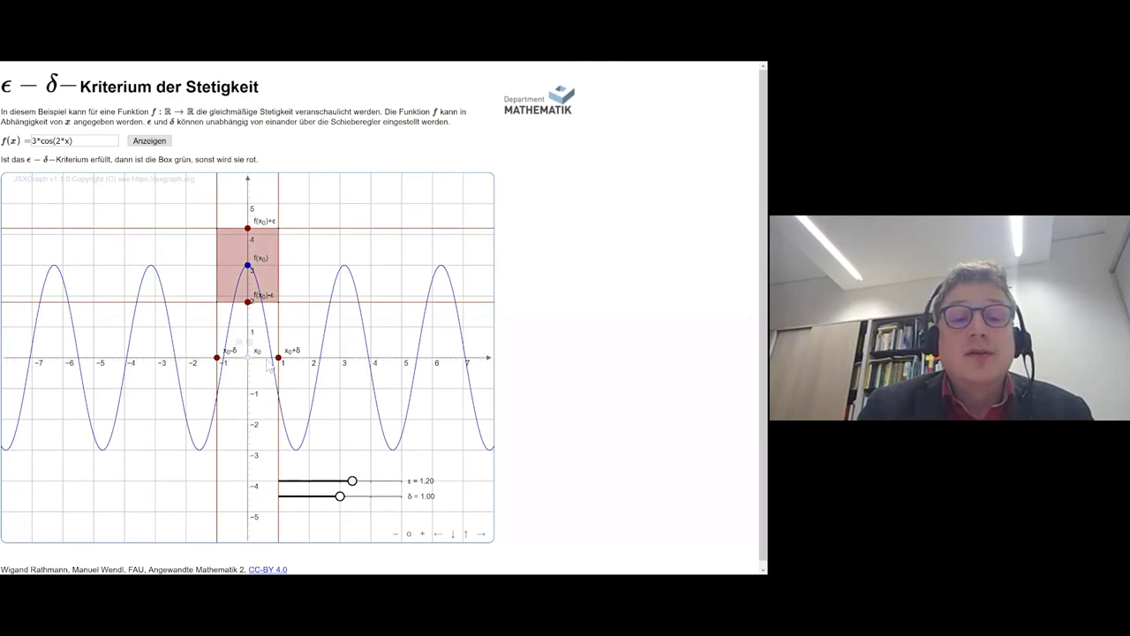
mouse_move(250, 363)
left_mouse_down()
mouse_move(289, 362)
mouse_move(262, 358)
left_mouse_up()
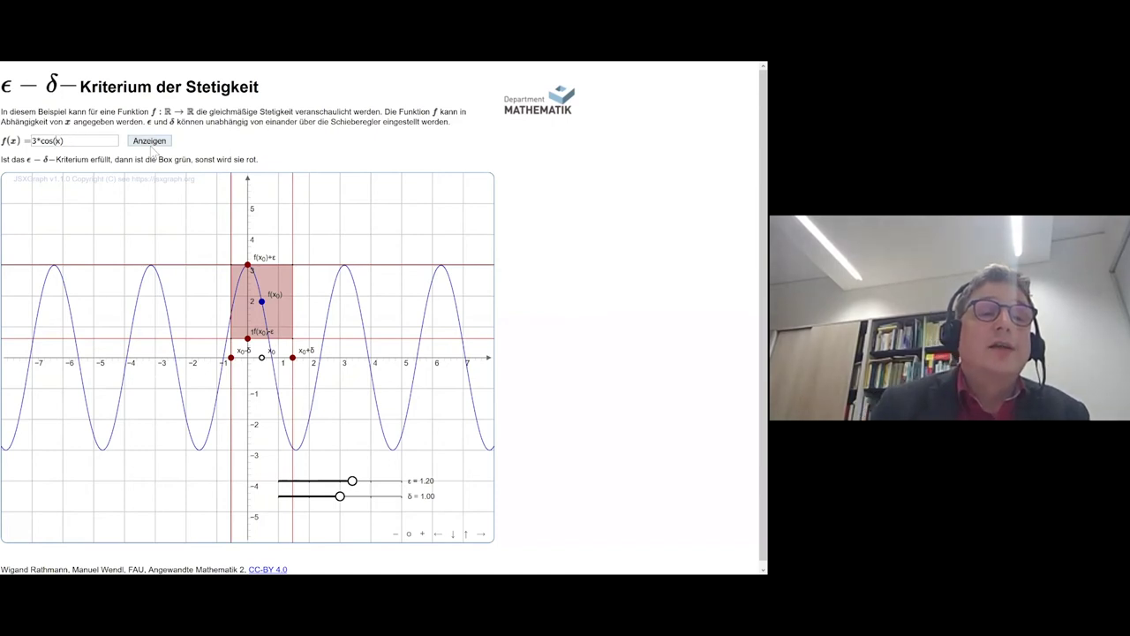
Step: Redraw f(x) = 3*cos(x), move x0 to about 1, shrink δ to 0.23, then go to the Gleichmäßige Stetigkeit applet
left_click(150, 141)
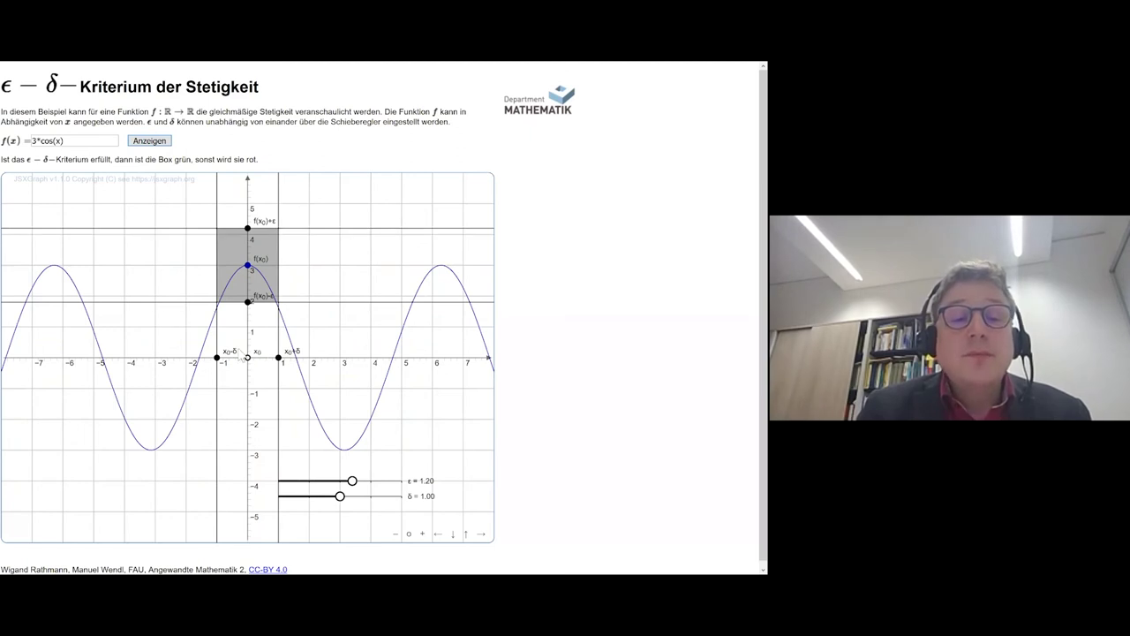
left_click_drag(269, 365, 289, 374)
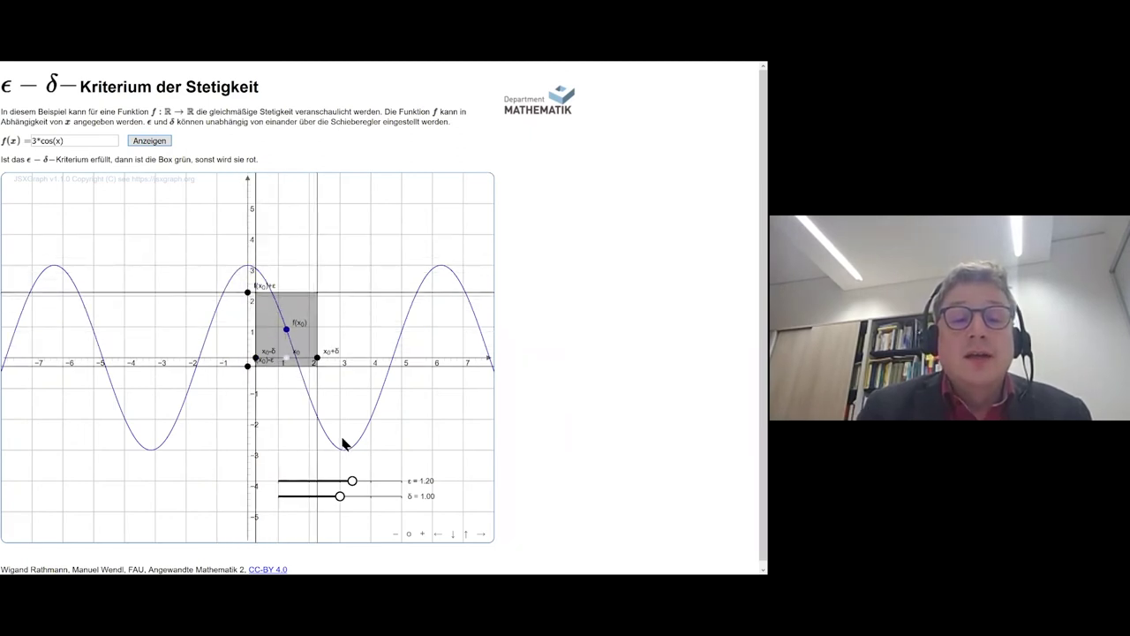
left_click_drag(338, 497, 294, 501)
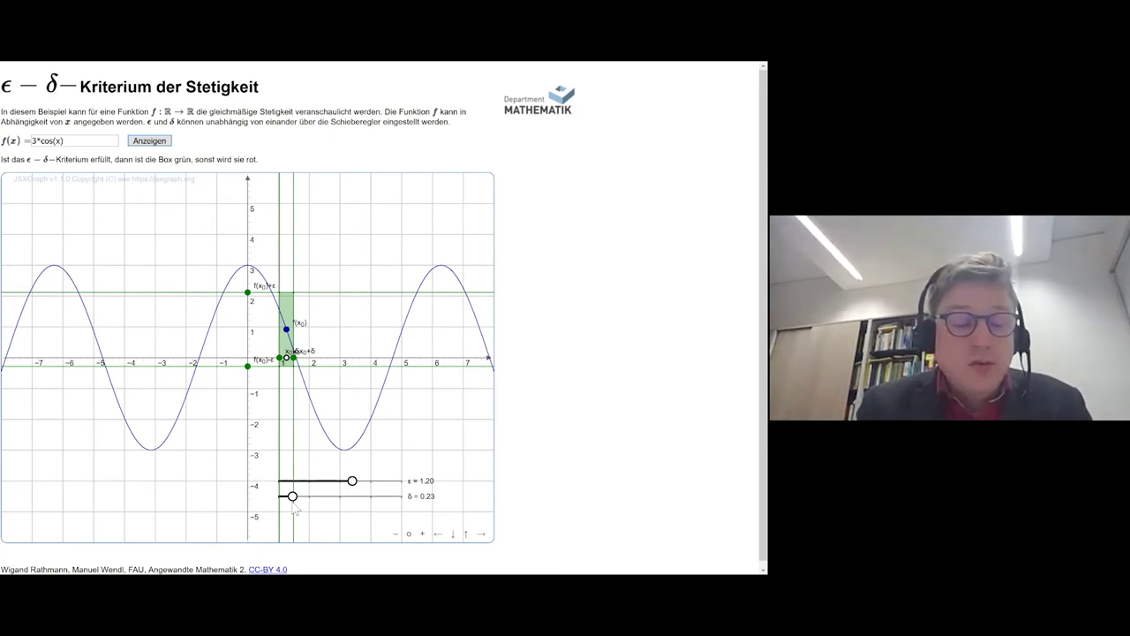
key("ctrl+Tab")
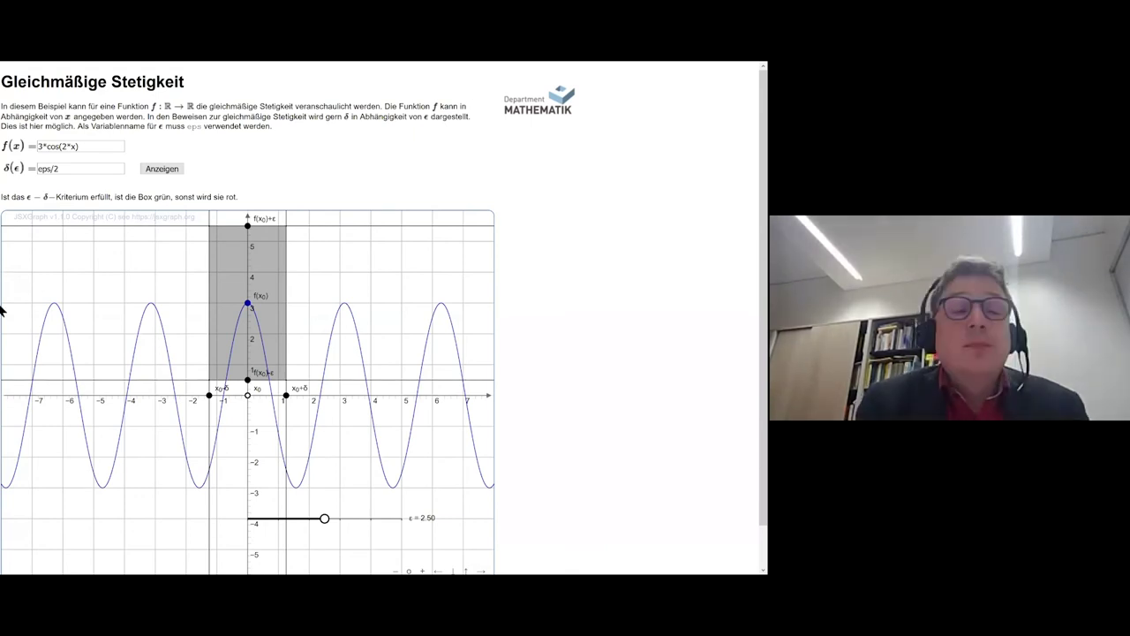
Step: Select the δ(ε) formula eps/2, lower ε to 0.50 and move x0 to about 0.5
left_click_drag(67, 168, 35, 174)
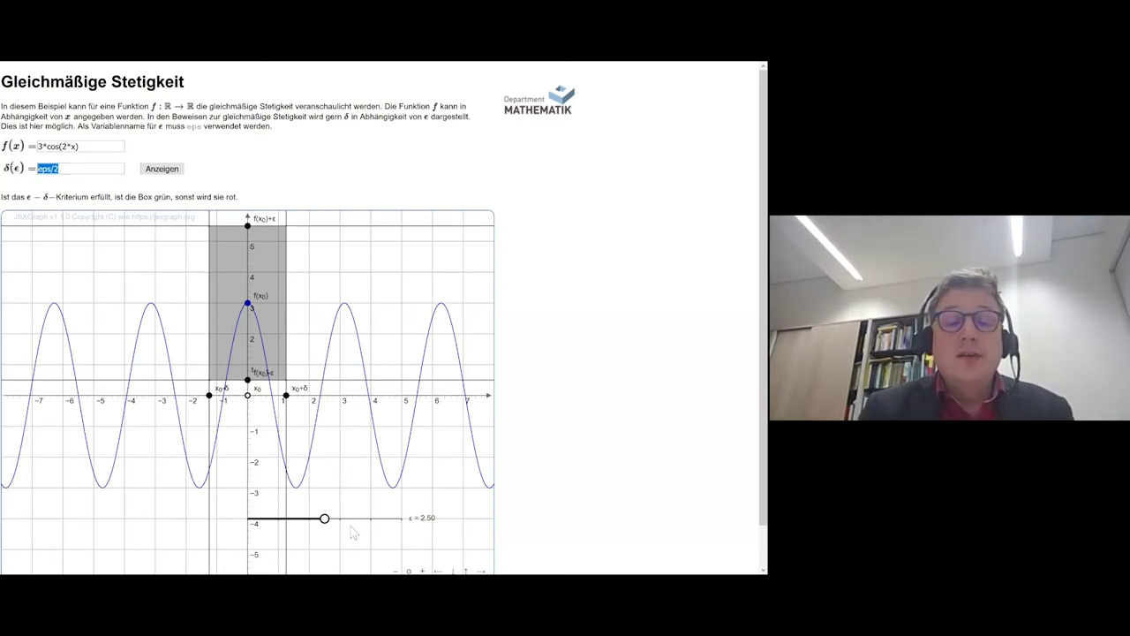
left_click_drag(324, 519, 265, 522)
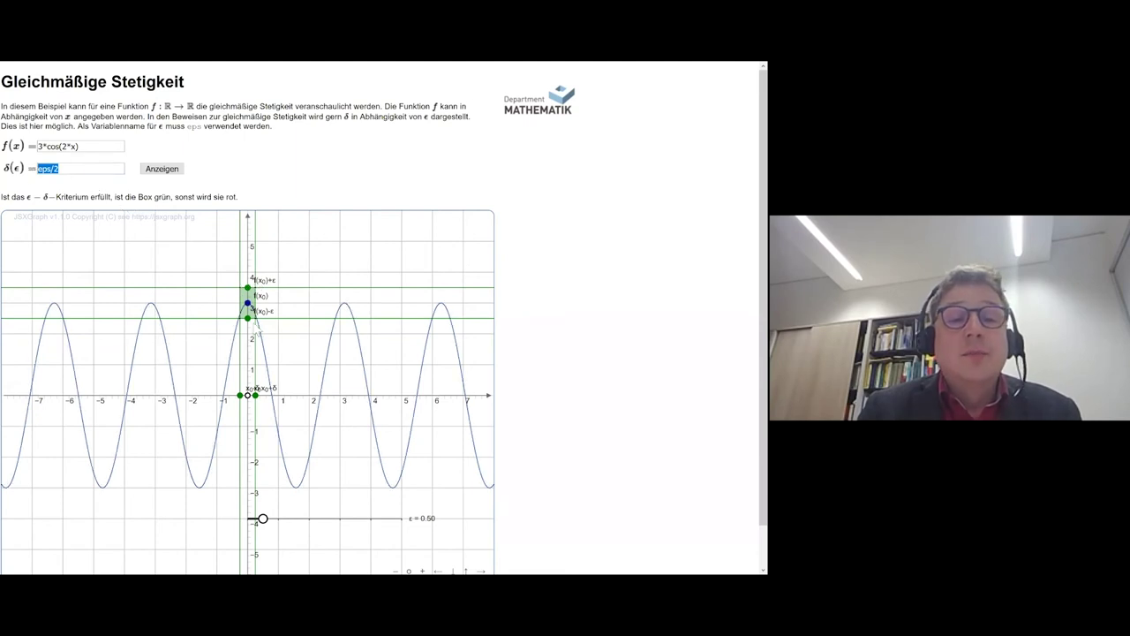
left_click_drag(252, 404, 271, 404)
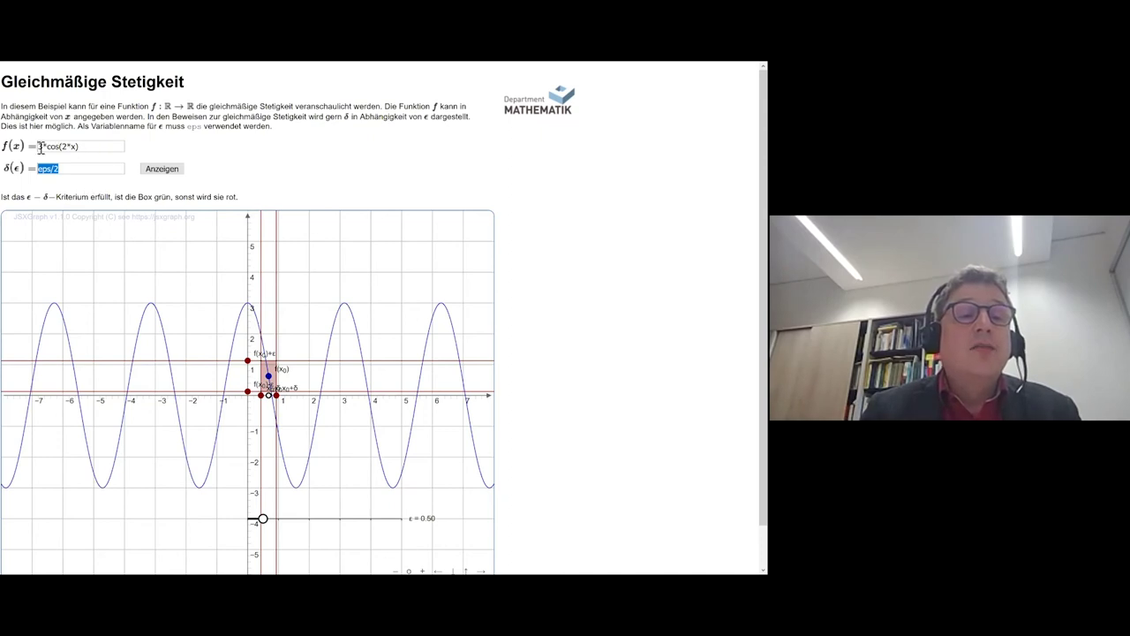
Step: Change the δ(ε) formula from eps/2 to eps/6 and redraw the graph
left_click(77, 172)
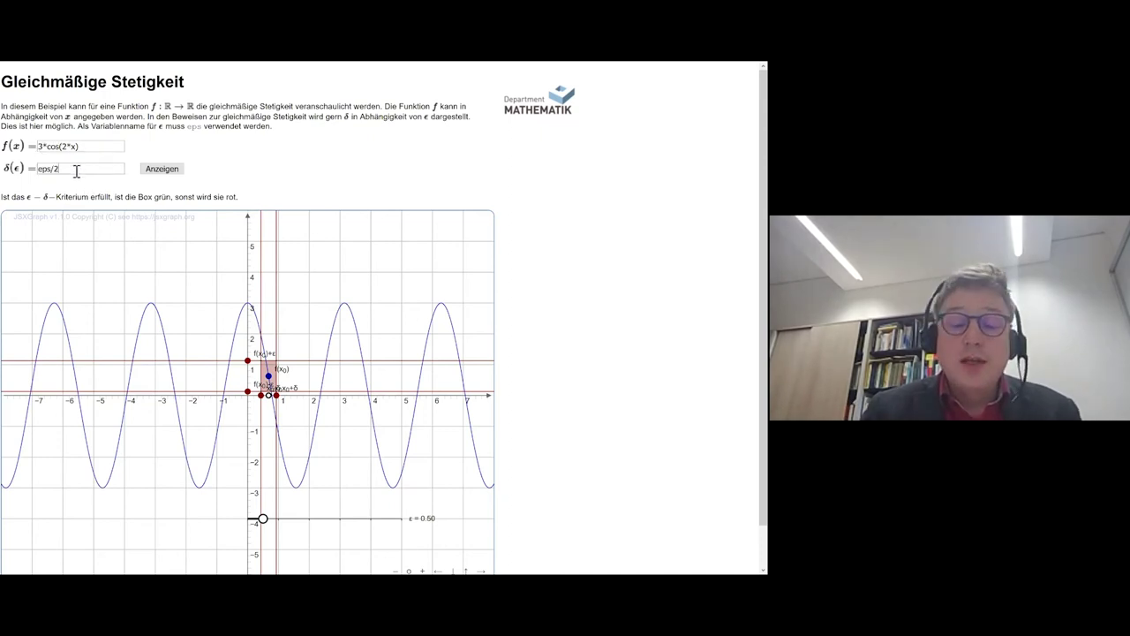
key("BackSpace")
type("6")
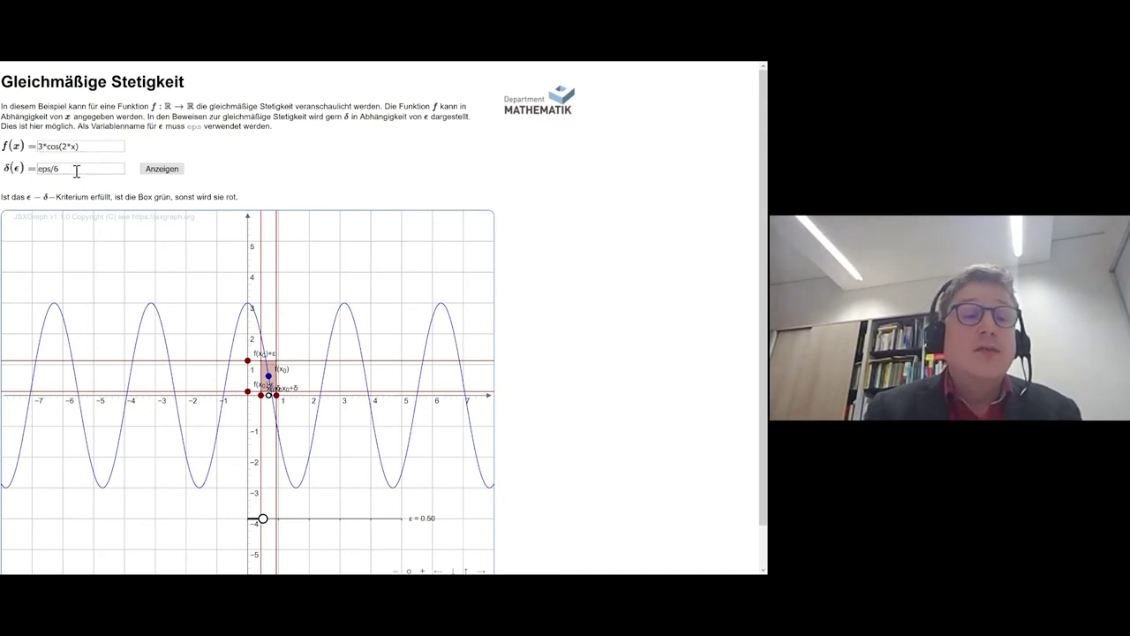
left_click(164, 173)
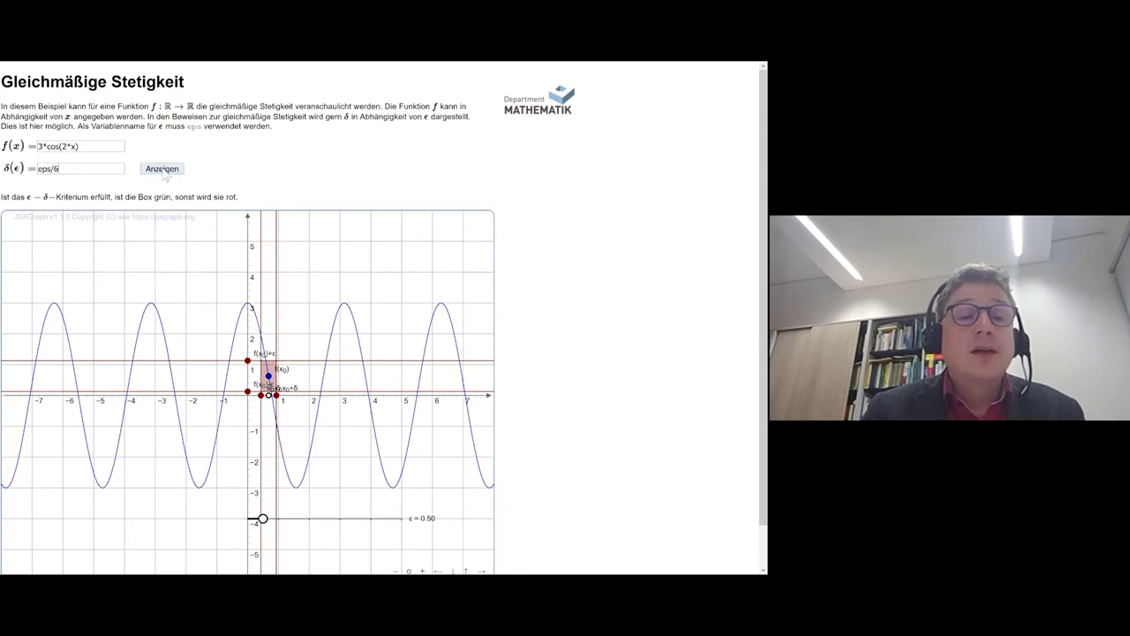
left_click(164, 171)
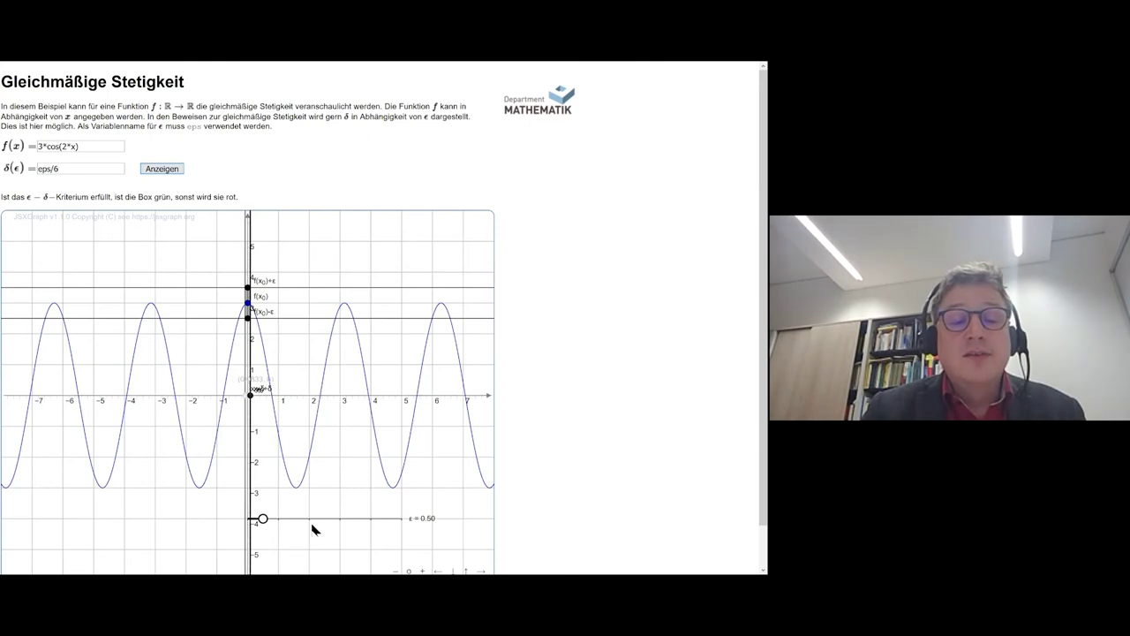
Step: Raise ε to 1.38, move x0 onto the falling slope, and return to the lecture slides
left_click_drag(271, 526, 297, 526)
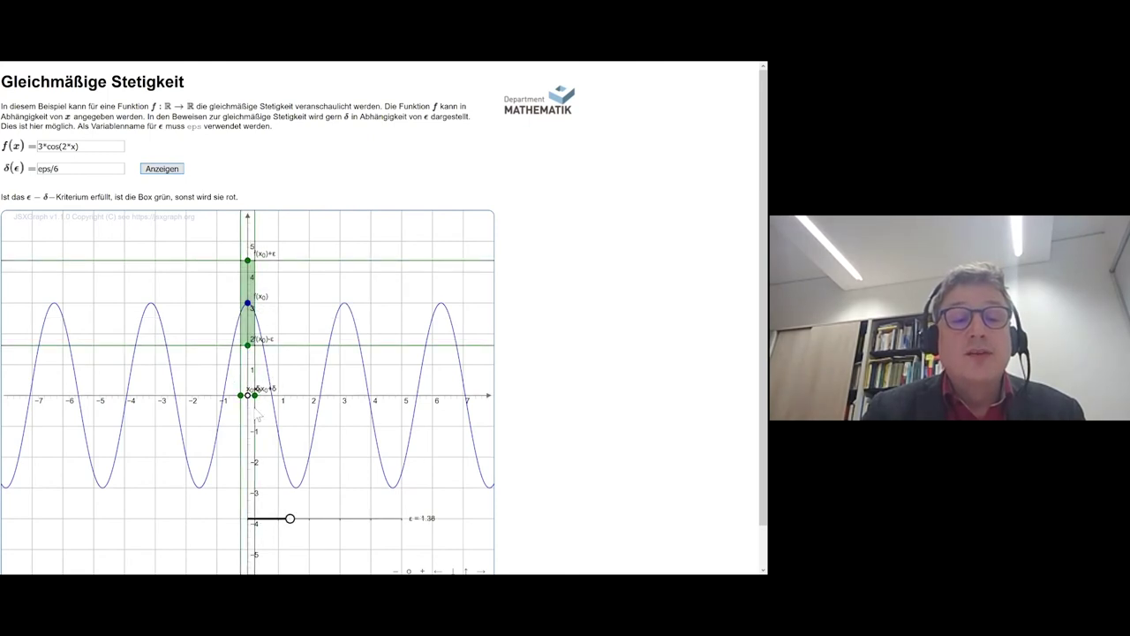
left_click_drag(256, 402, 277, 413)
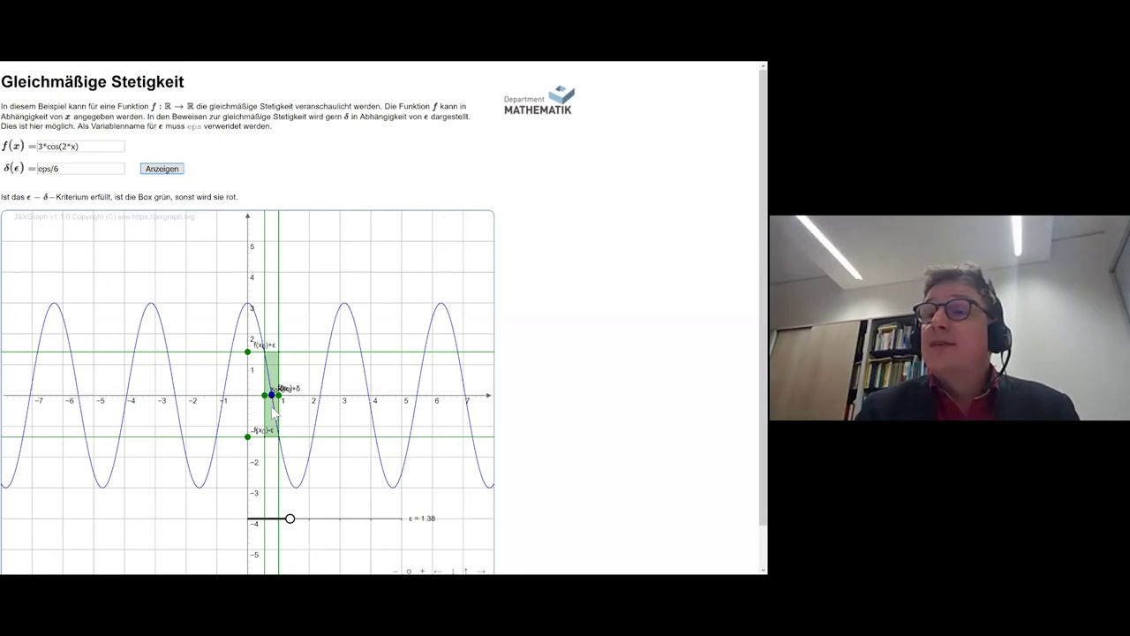
key("alt+Tab")
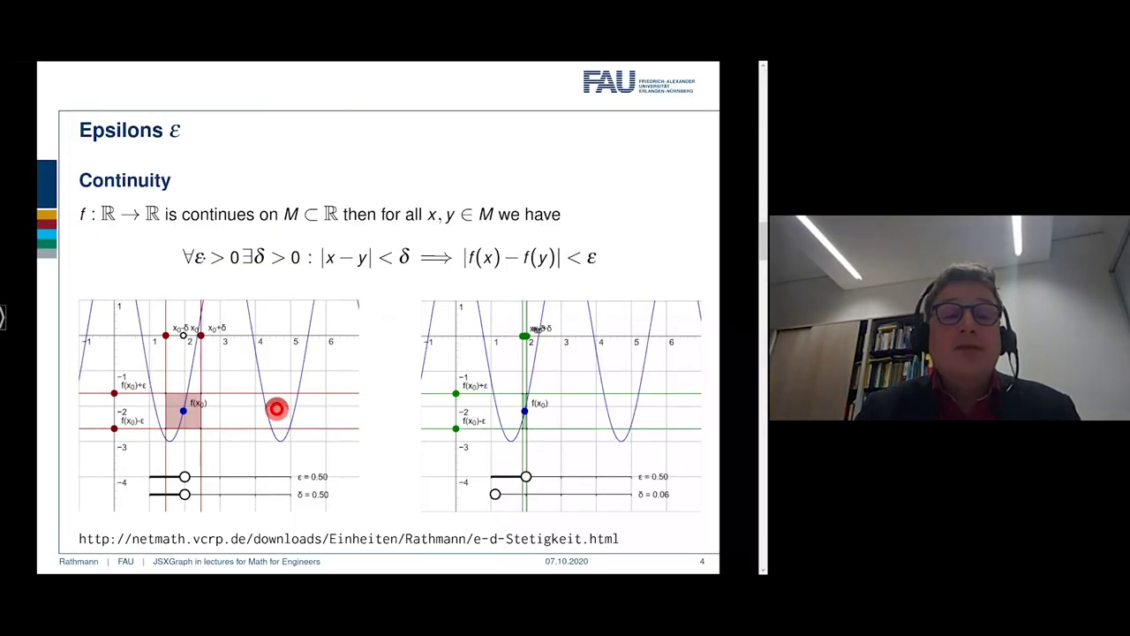
Step: Advance past the 'Choose δ = ½ε²' slide to slide 6, 'Differential equations'
key("Right")
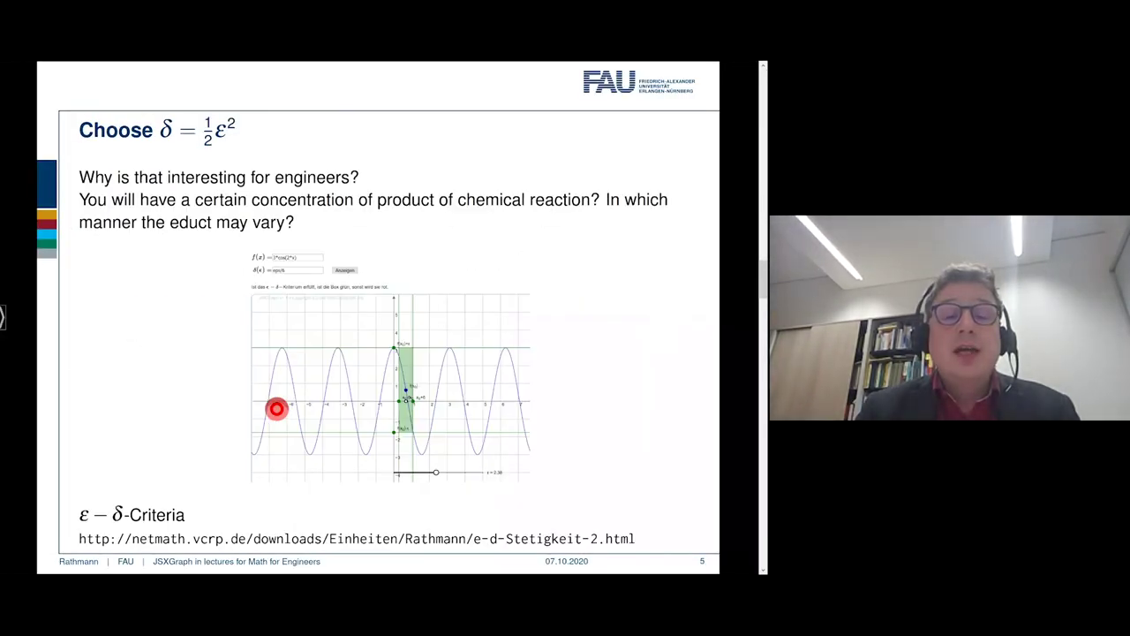
key("Right")
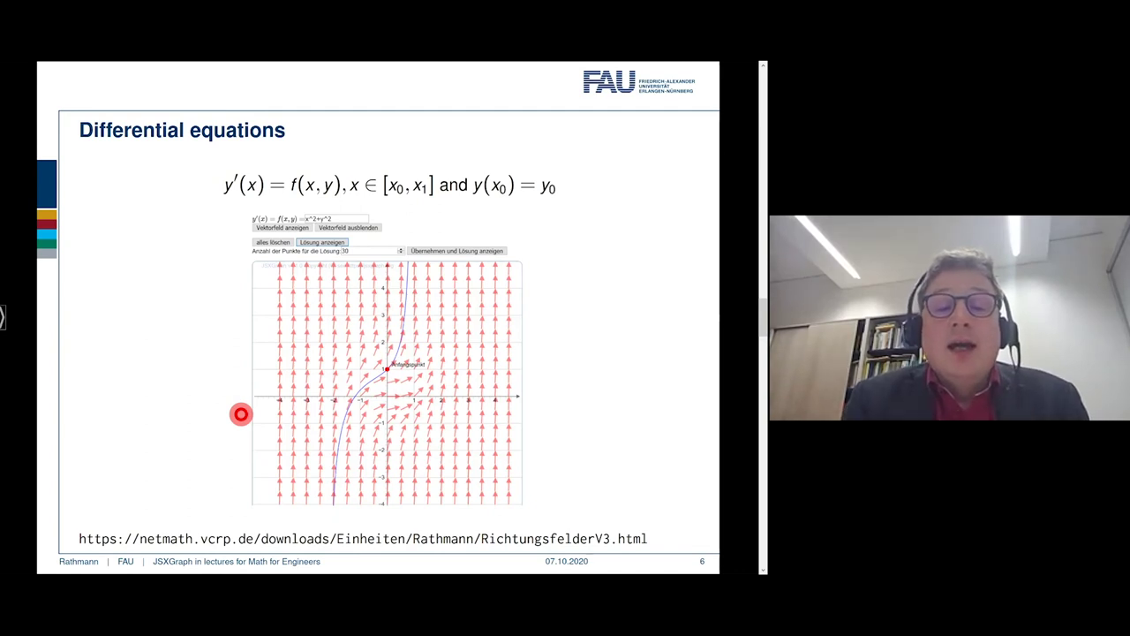
Step: In the Richtungsfelder und Differentialgleichungen applet, draw the direction field for x^2+y^2
key("alt+Tab")
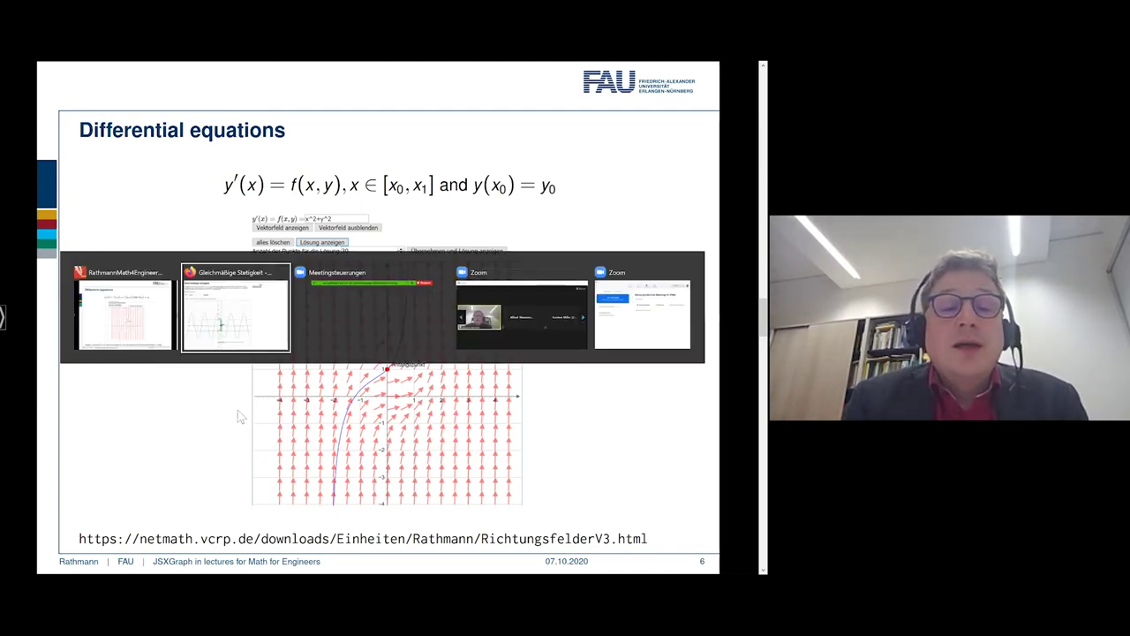
key("ctrl+Tab")
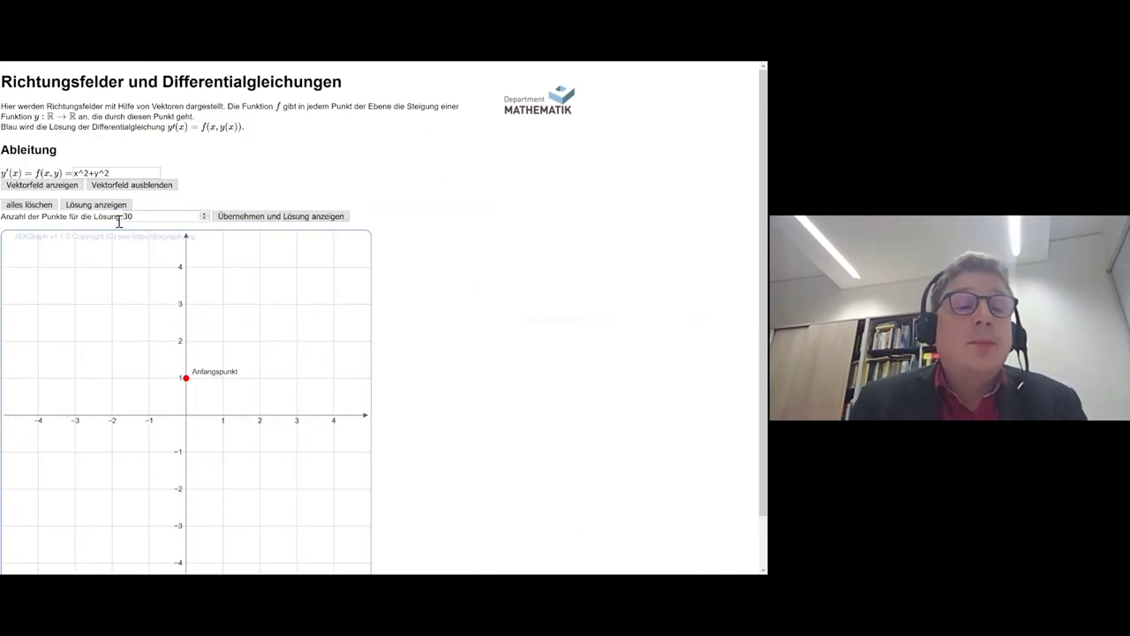
left_click_drag(126, 175, 71, 175)
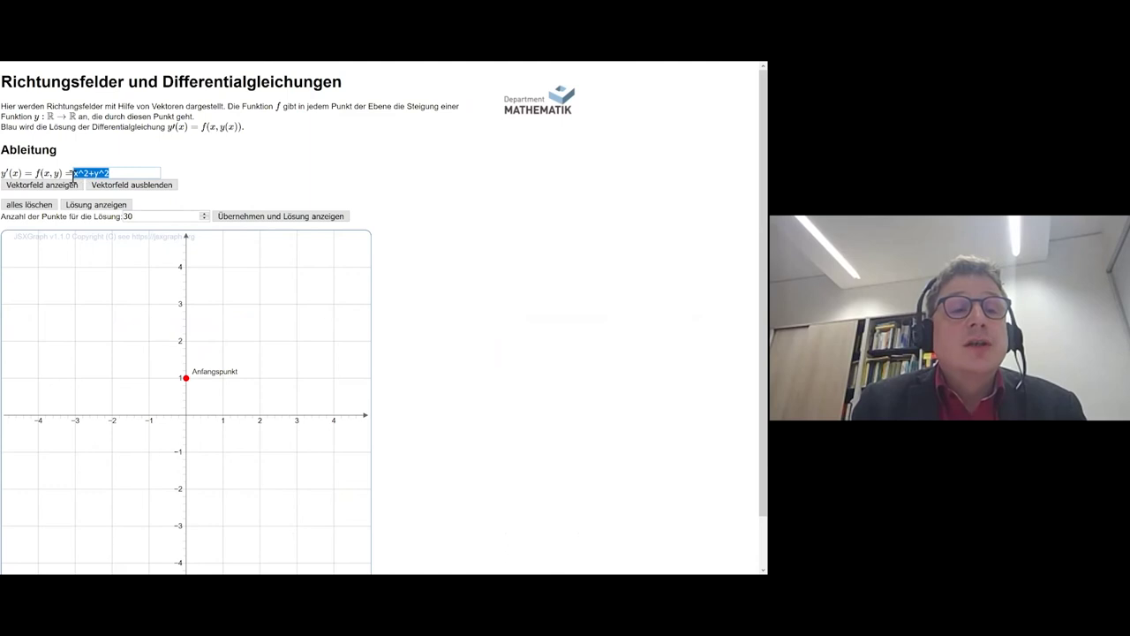
left_click(60, 188)
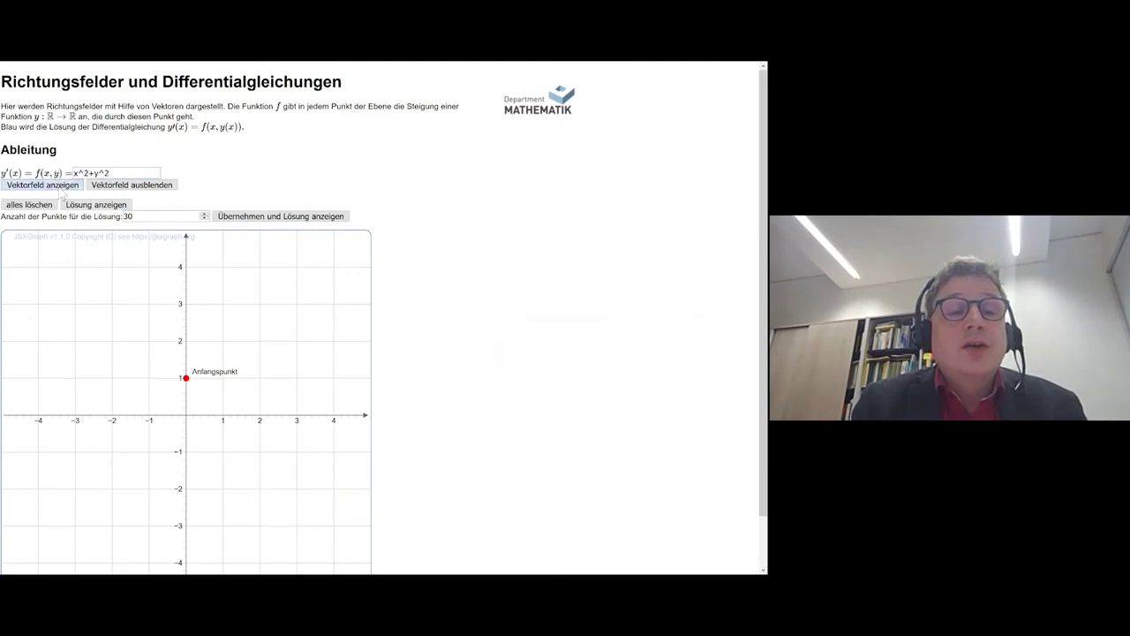
Step: Start replacing the differential equation formula x^2+y^2 with y*(2-y)
left_click(43, 171)
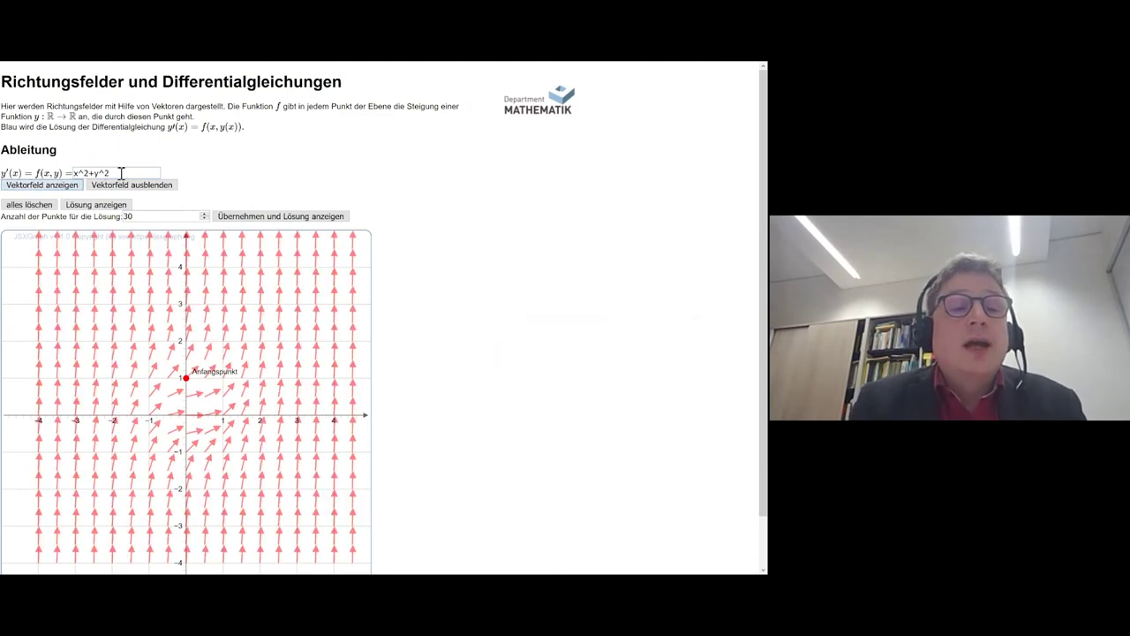
key("ctrl+a")
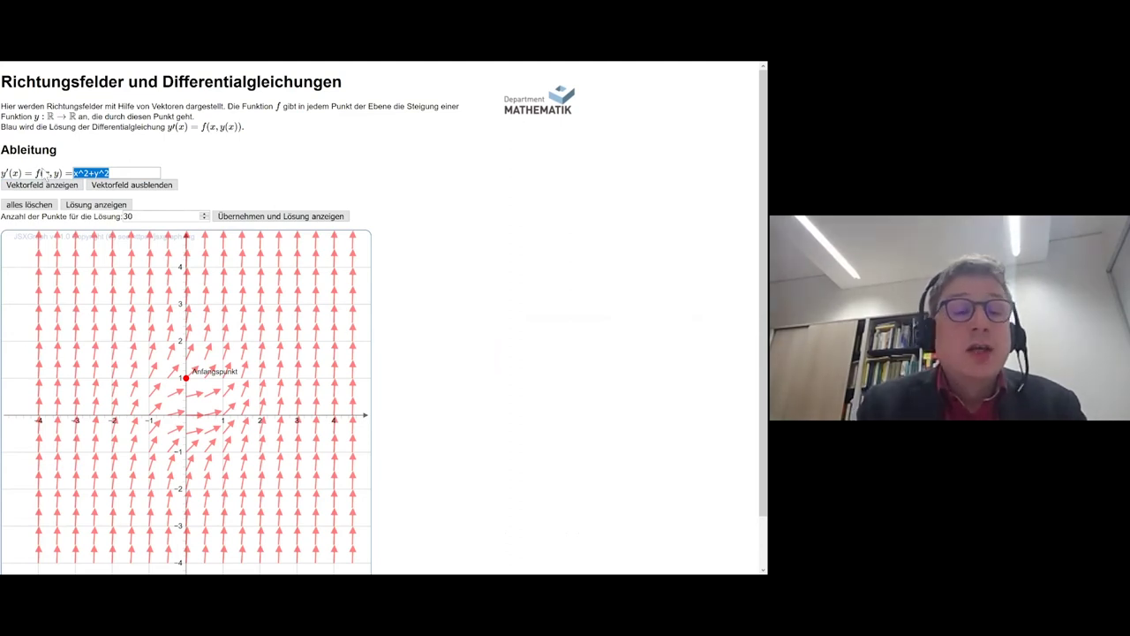
type("y()")
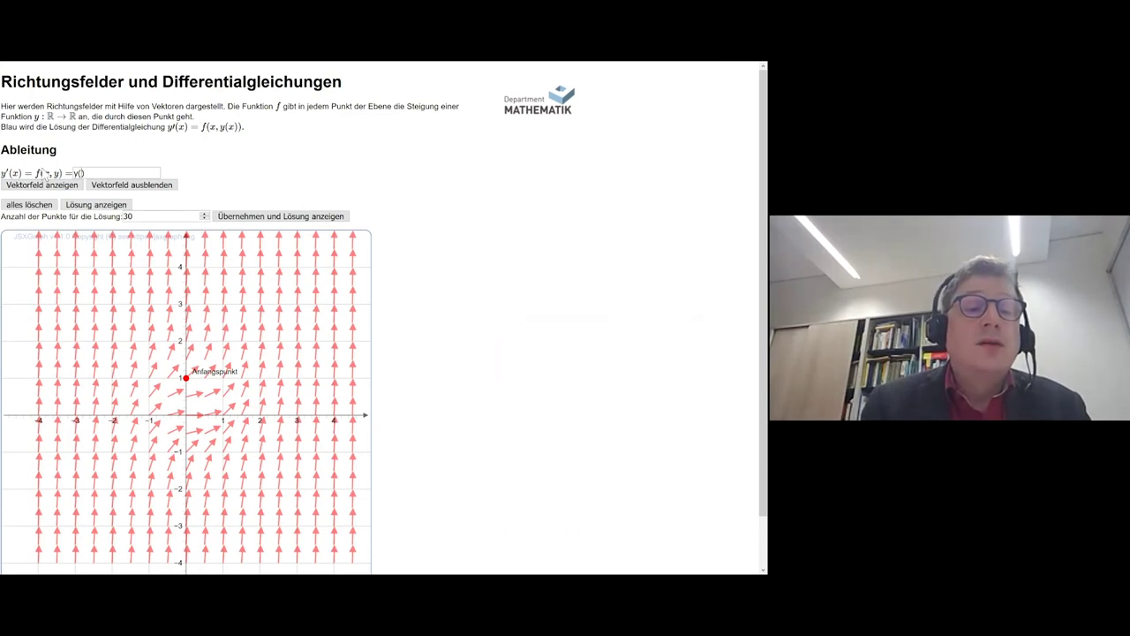
type("*")
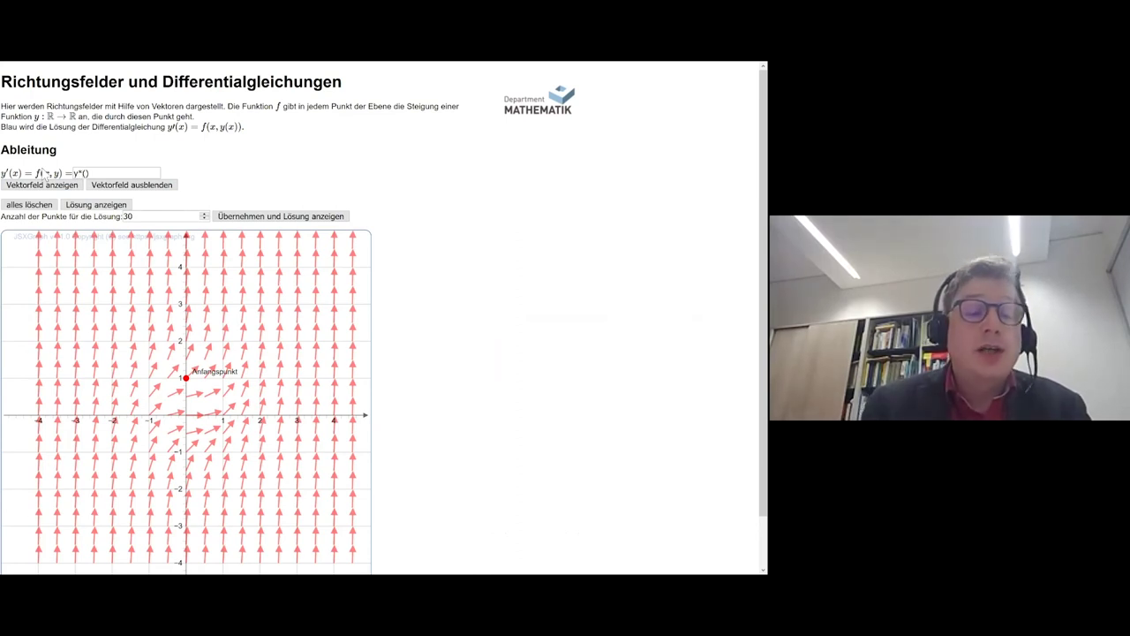
type("2")
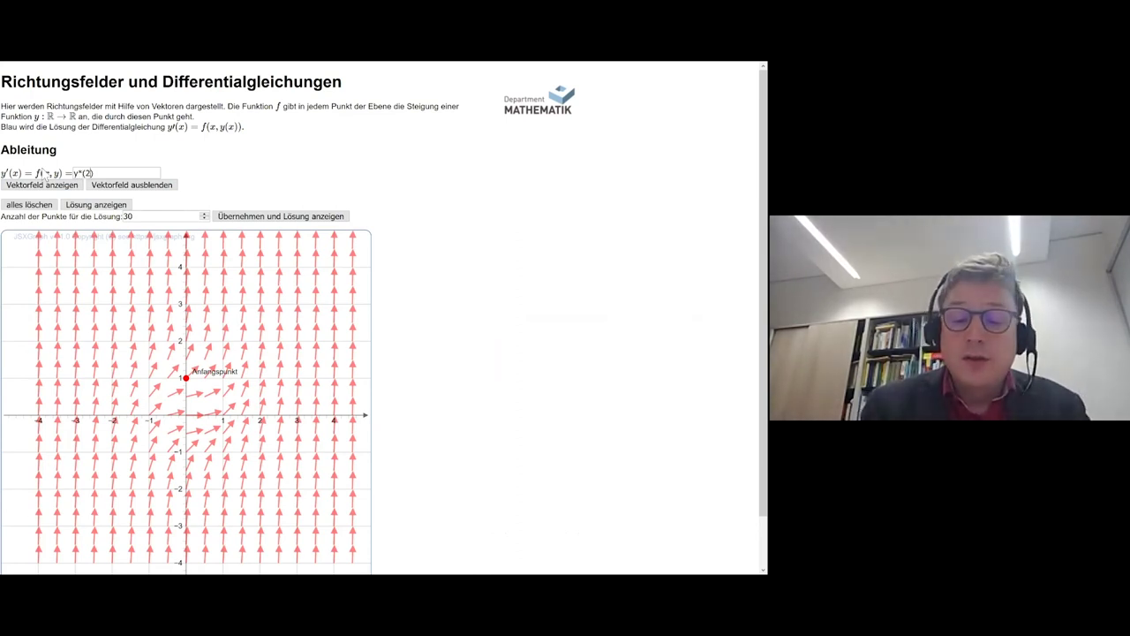
type("-y")
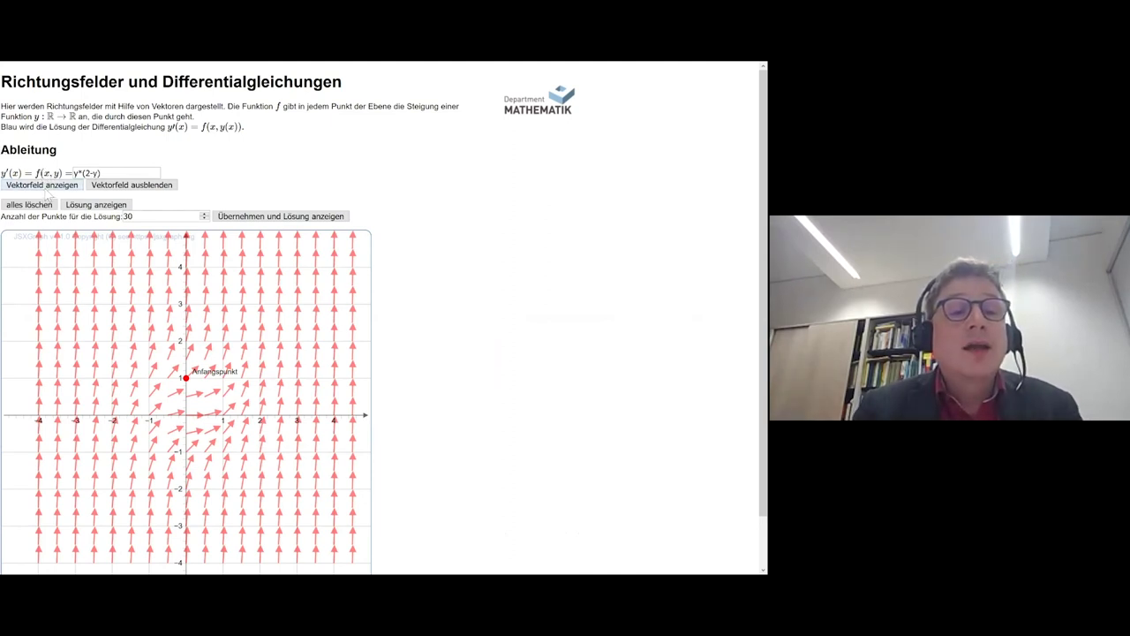
Step: Draw the y*(2-y) direction field and solution curve, dragging the starting point to shape an S-curve toward y = 2
left_click(46, 186)
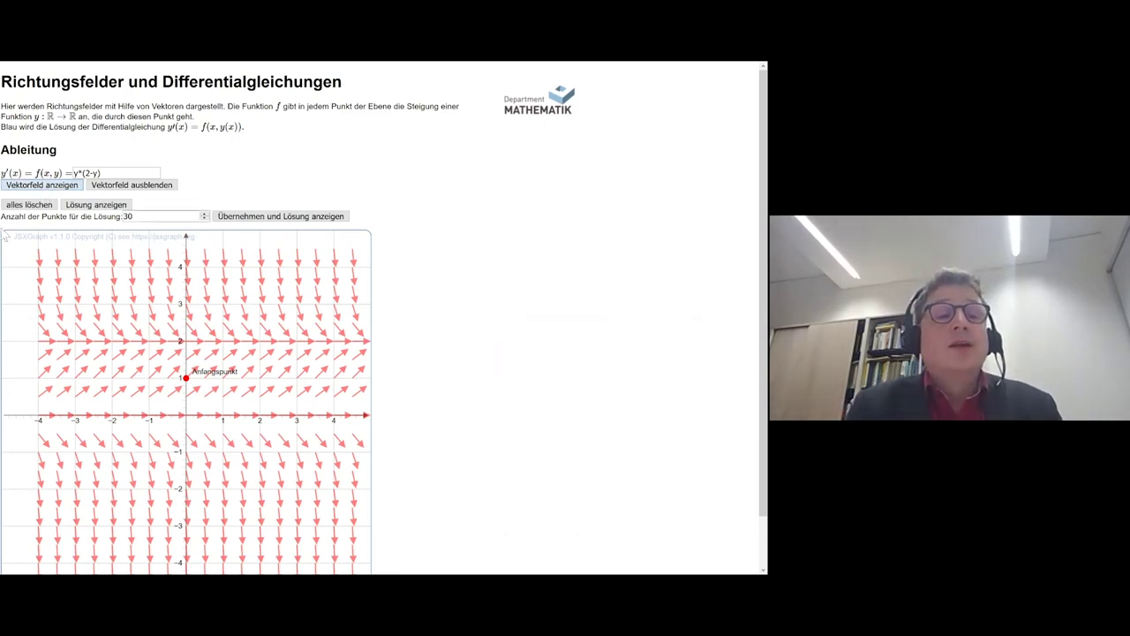
left_click(84, 207)
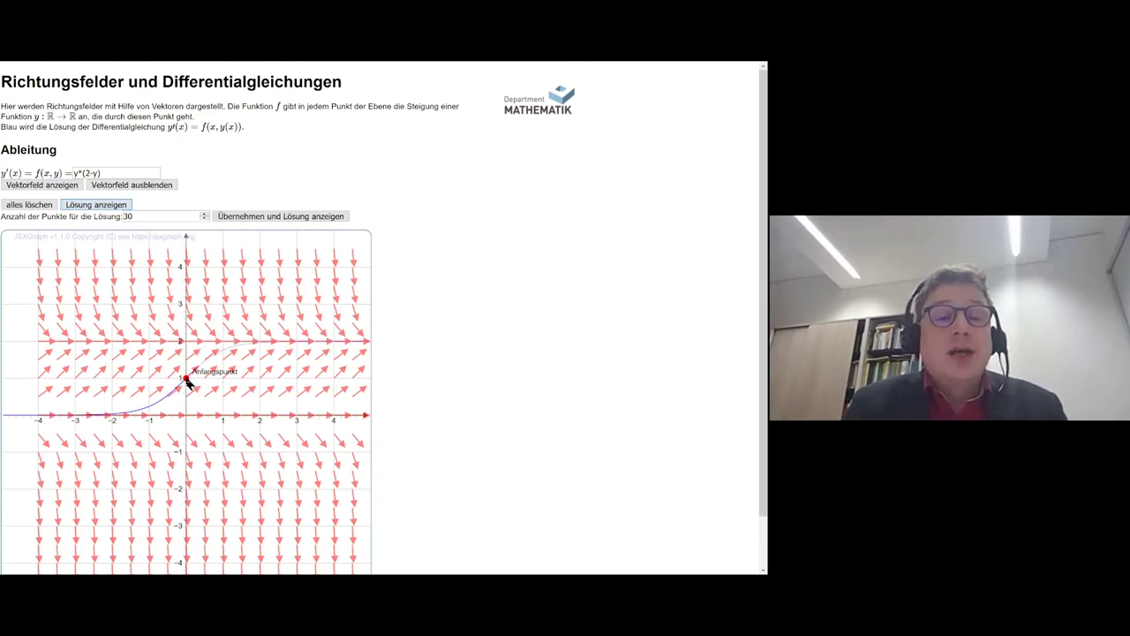
left_click_drag(188, 382, 286, 367)
left_click_drag(280, 328, 221, 385)
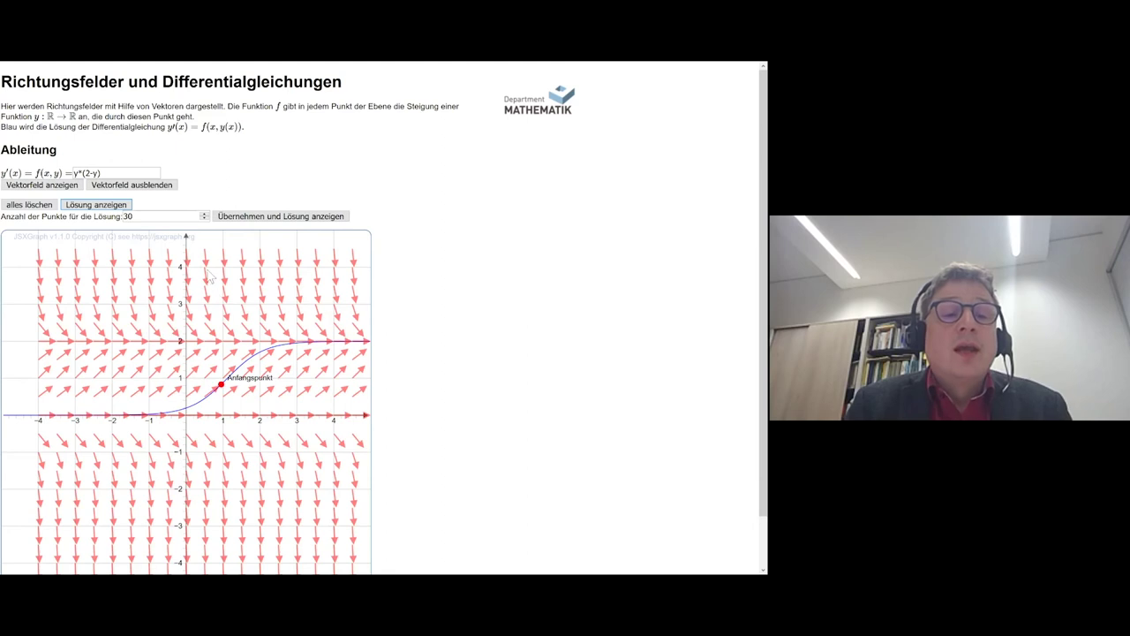
Step: Recompute the solution with 10 points and place the starting point just above y = 2
left_click(152, 222)
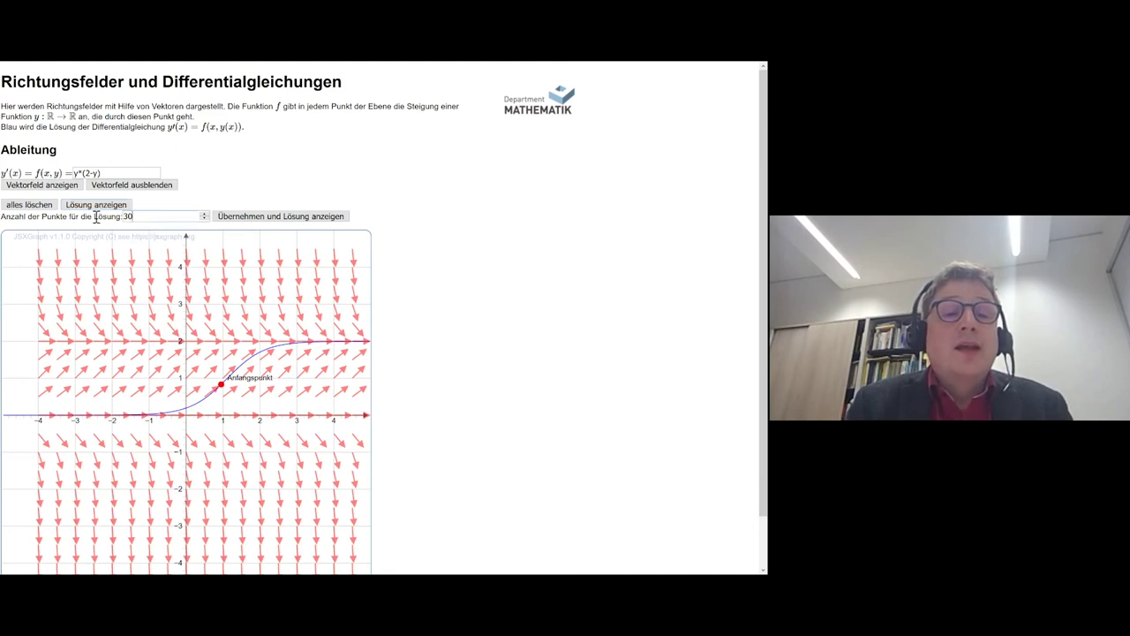
key("ctrl+a")
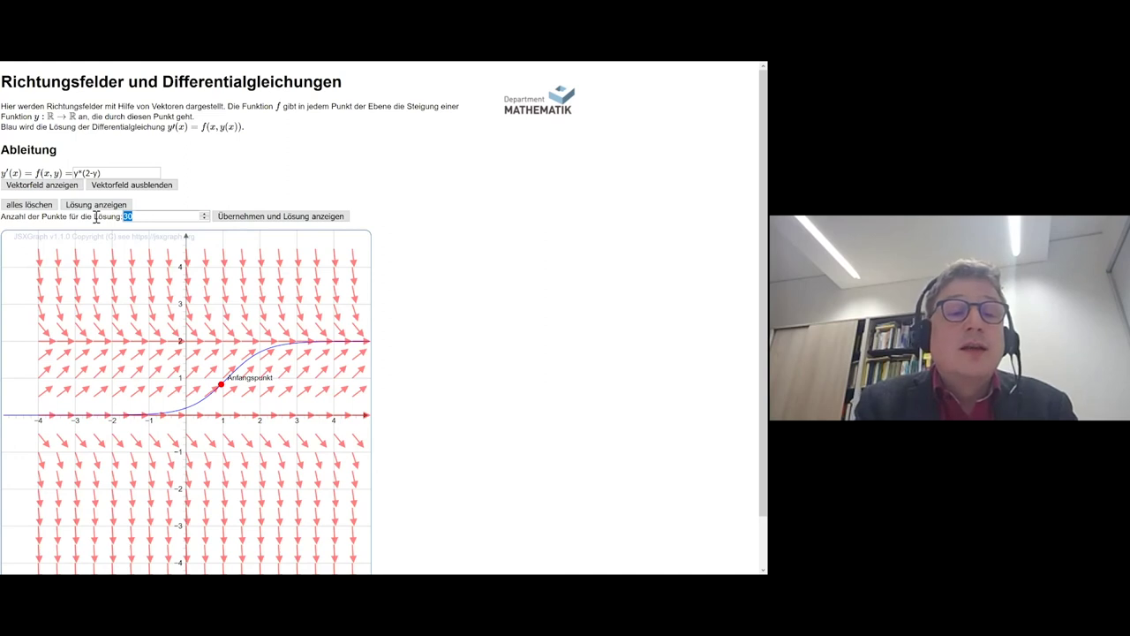
type("10")
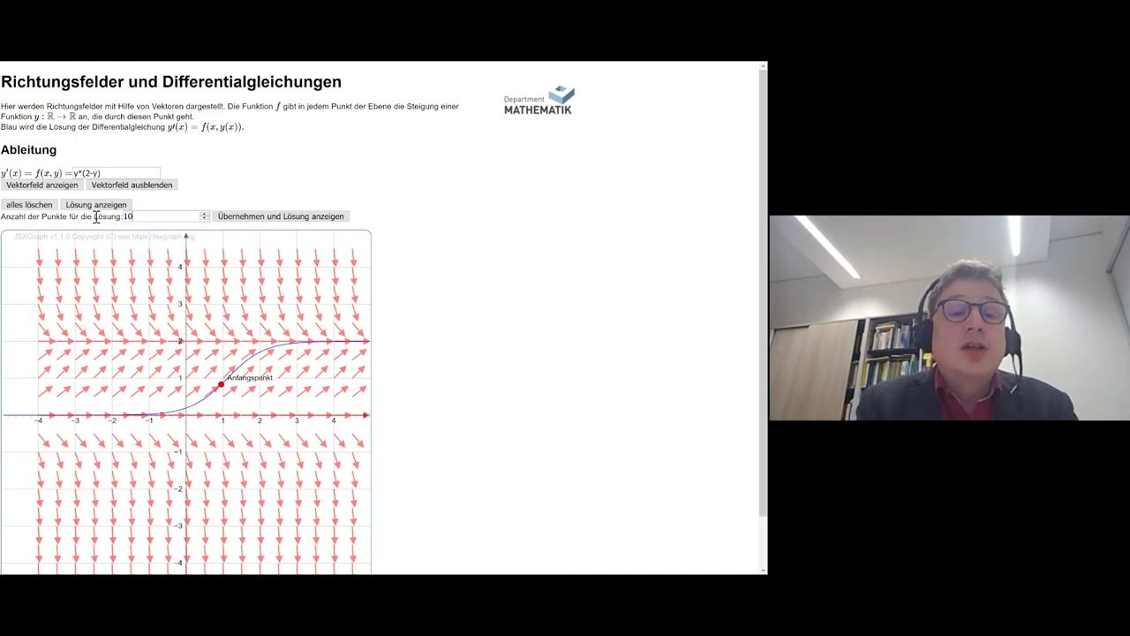
left_click(226, 218)
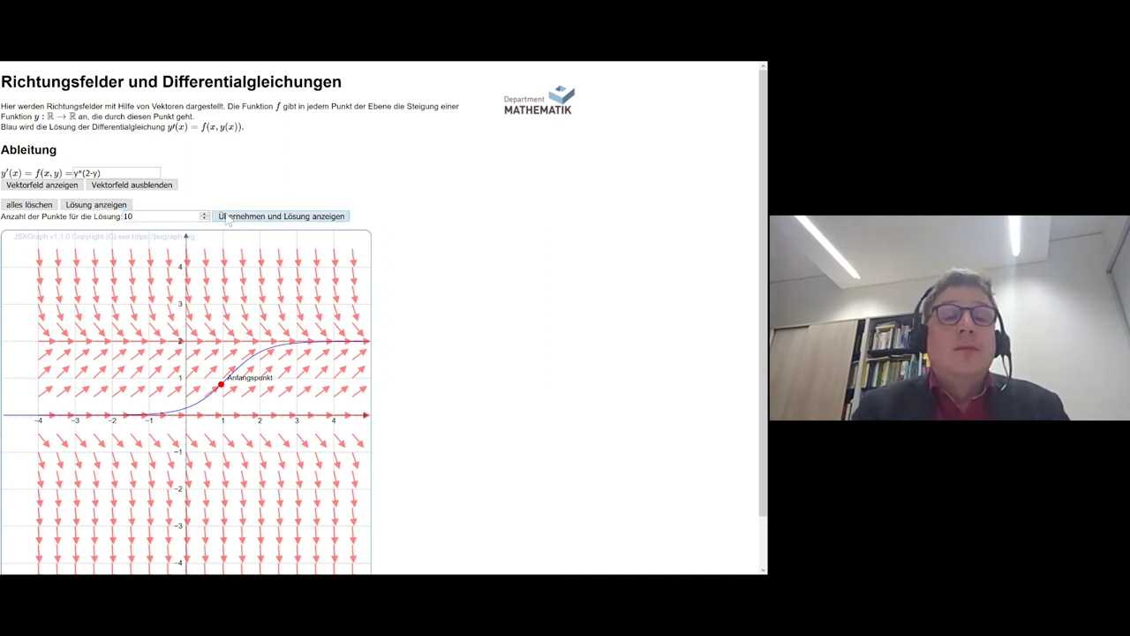
left_click(207, 331)
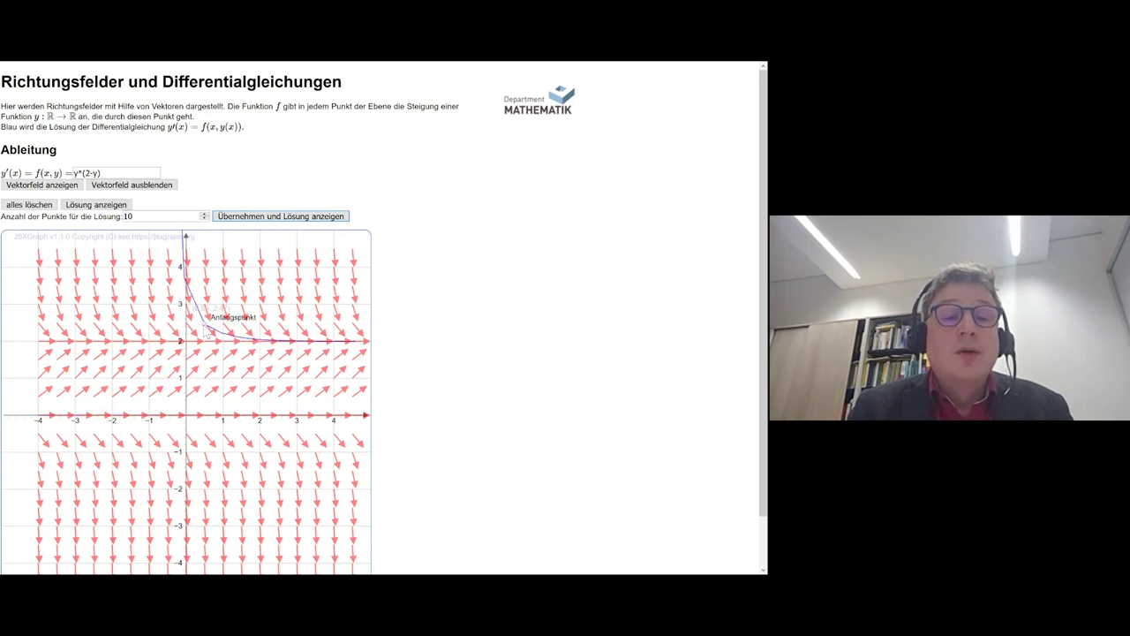
Step: Recompute the solution with only 2 points and move the starting point to about y = 2
left_click_drag(177, 217, 105, 217)
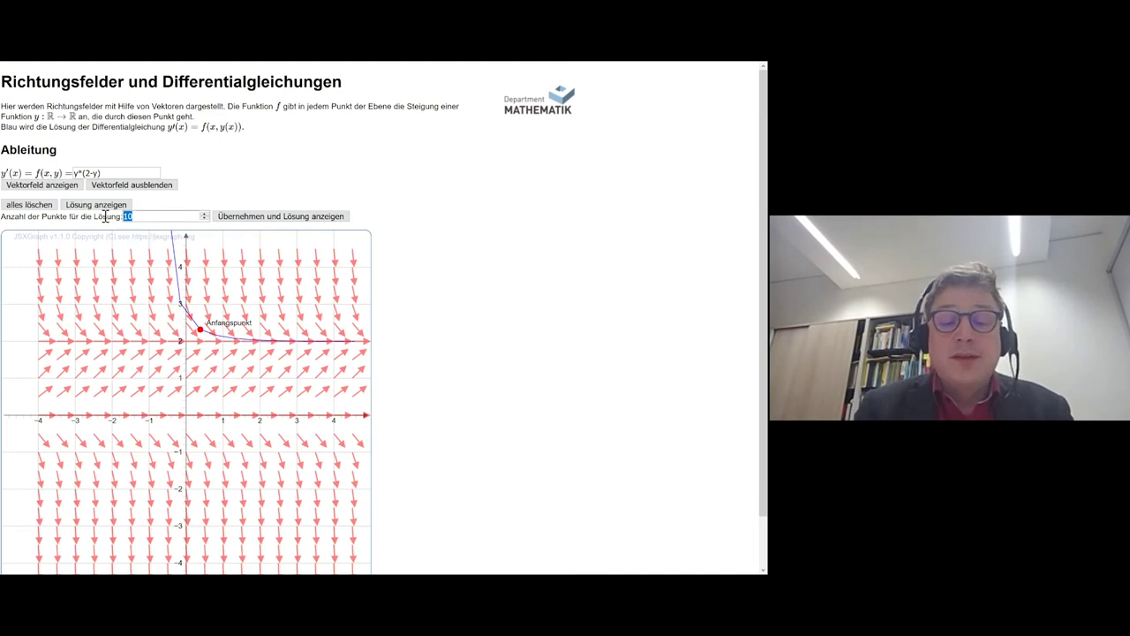
type("2")
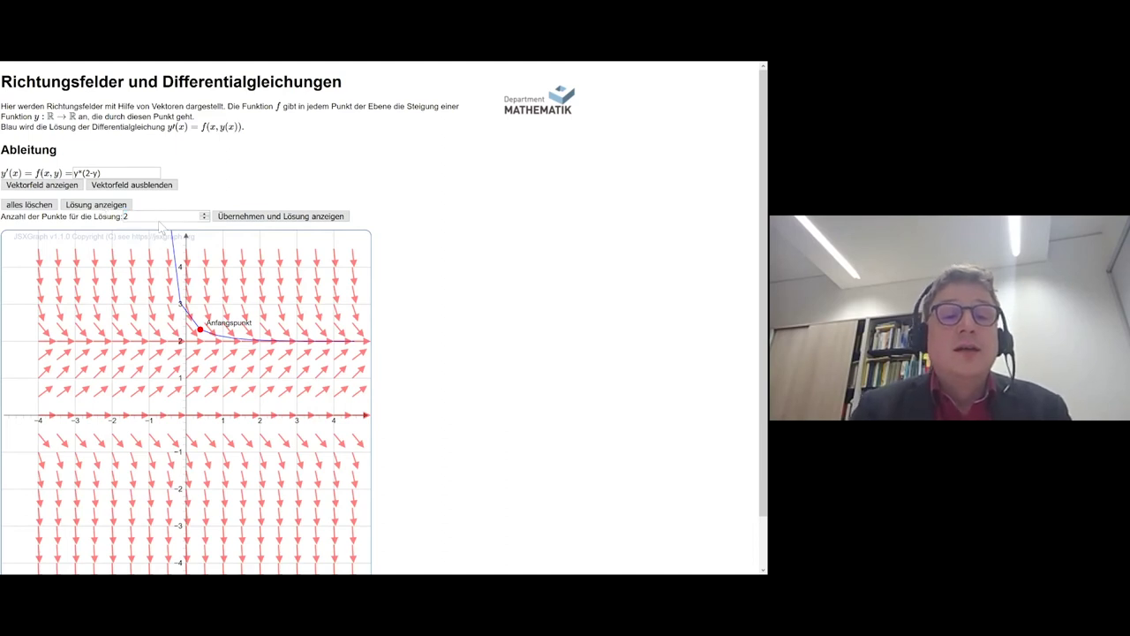
left_click(271, 216)
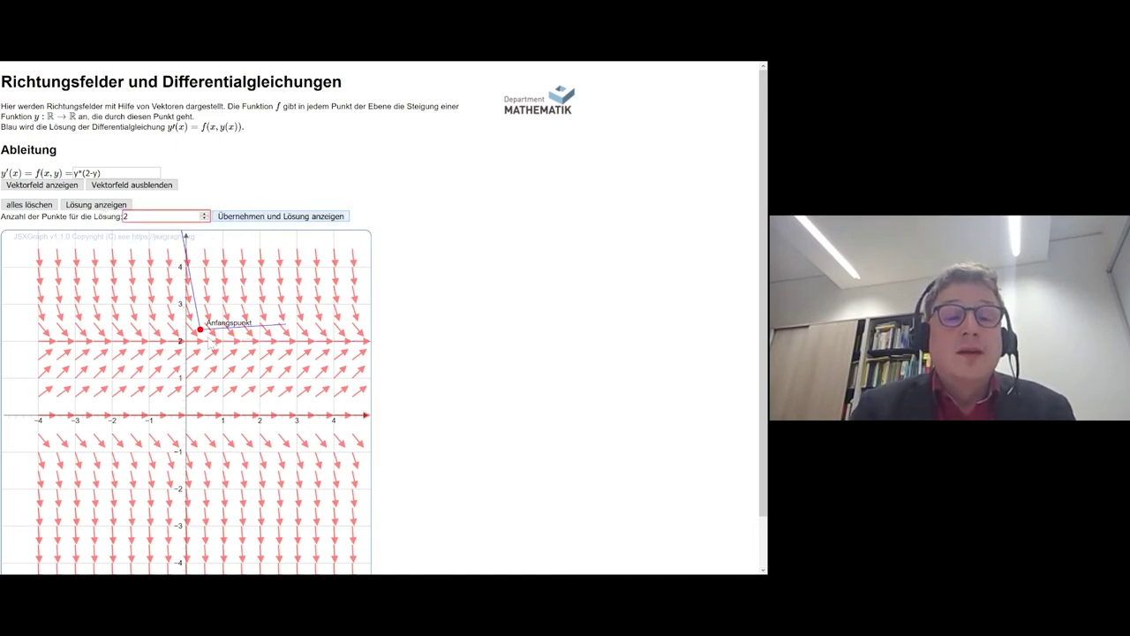
left_click_drag(203, 338, 206, 353)
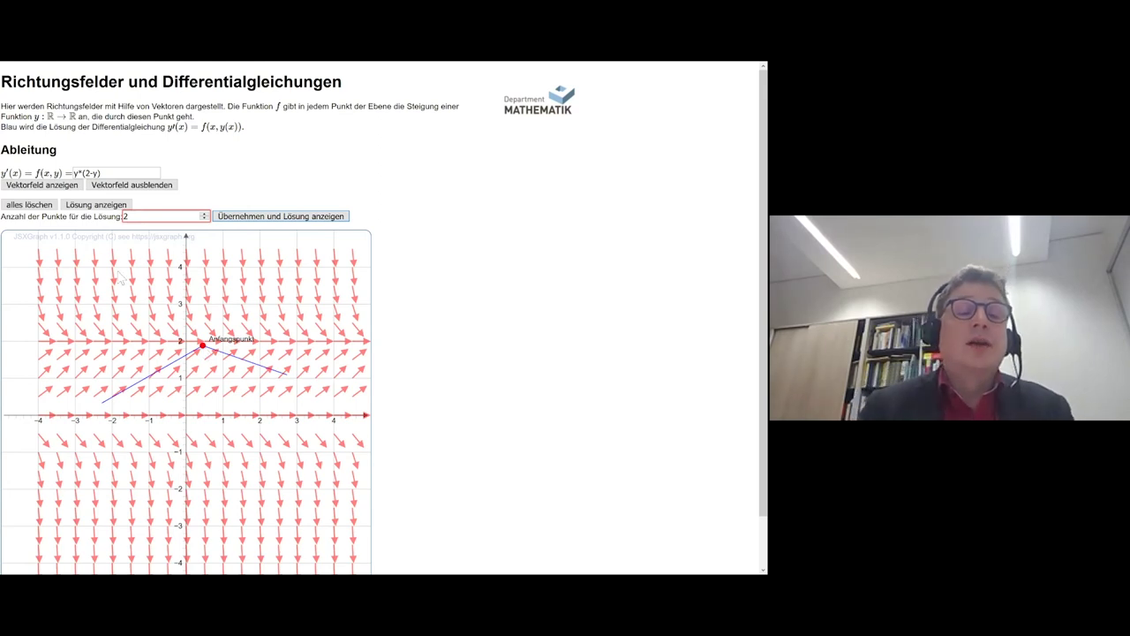
Step: Restore 30 solution points for a smooth S-curve, then switch to the lecture slides
left_click(129, 217)
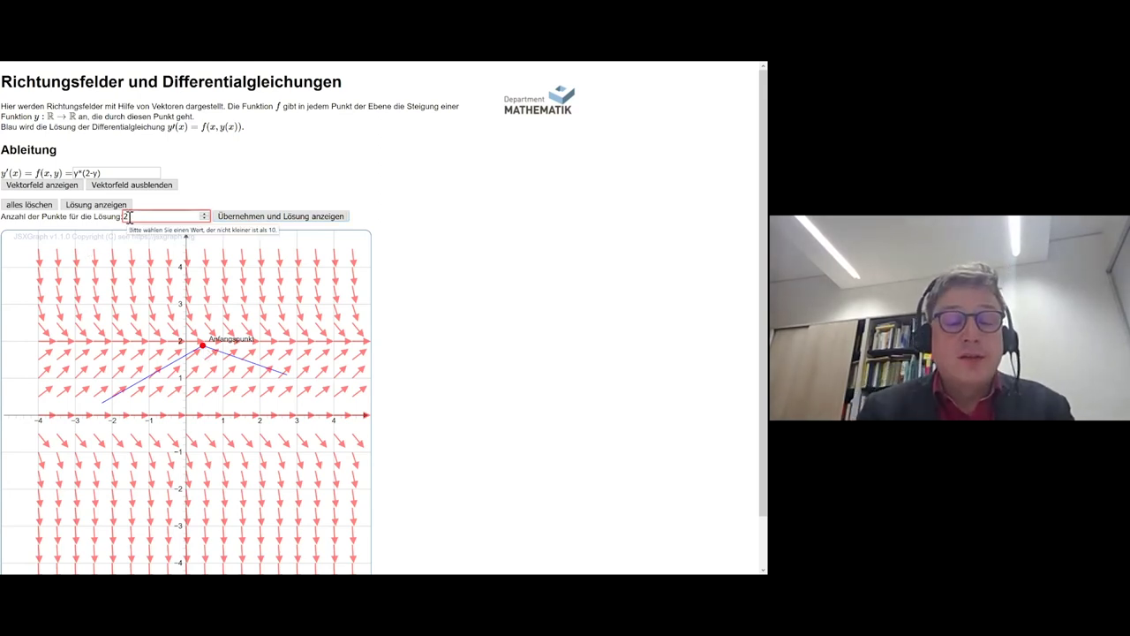
key("BackSpace")
type("30")
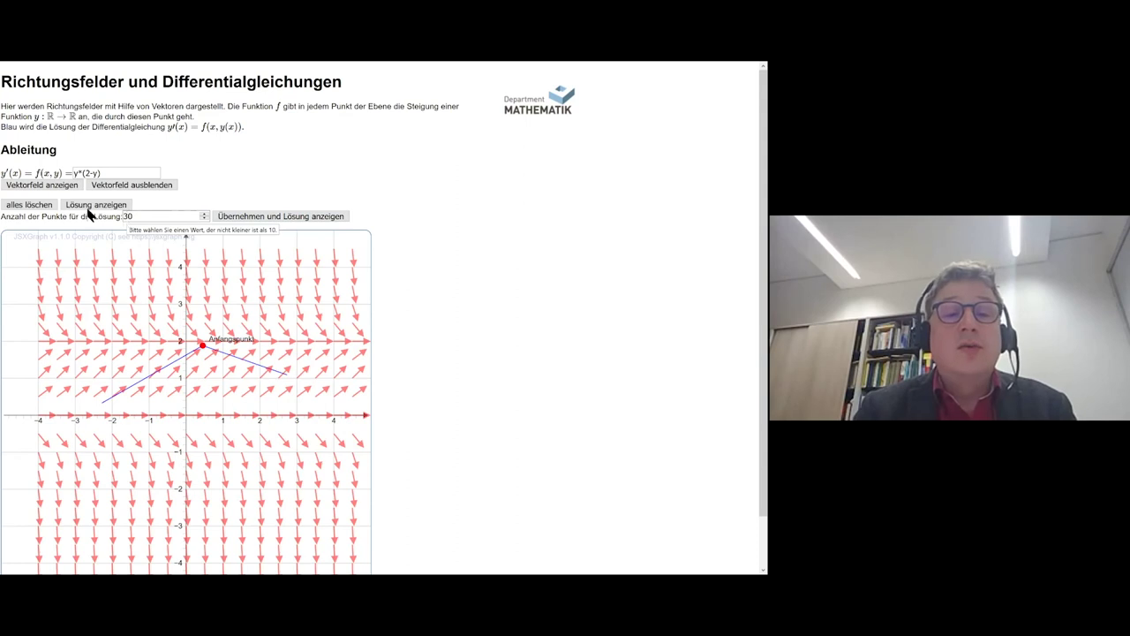
left_click(261, 220)
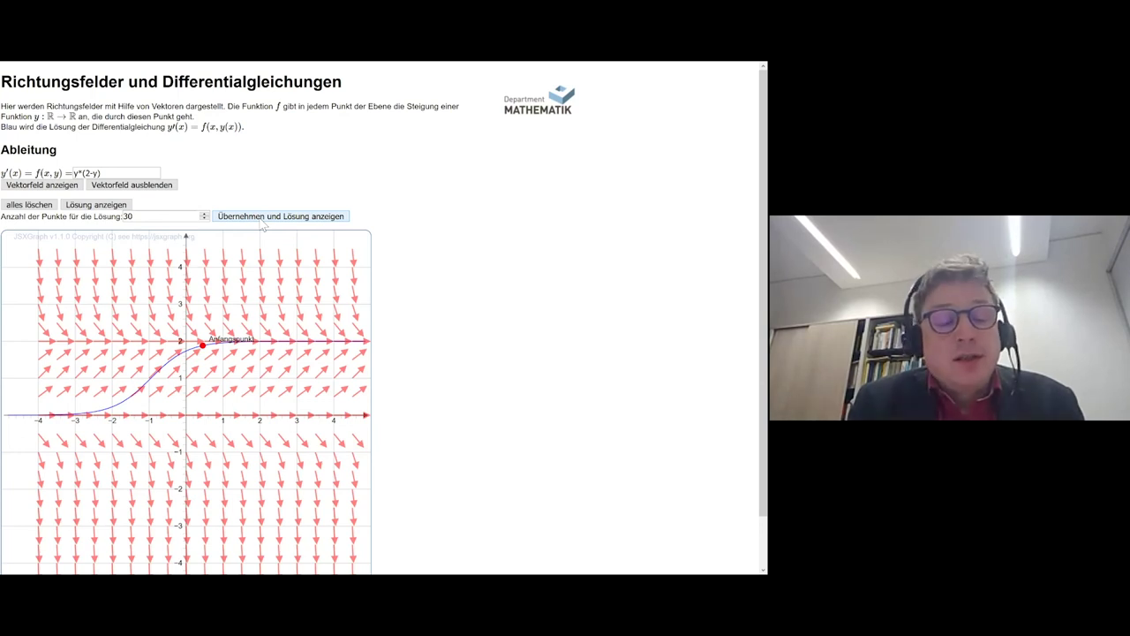
key("alt+Tab")
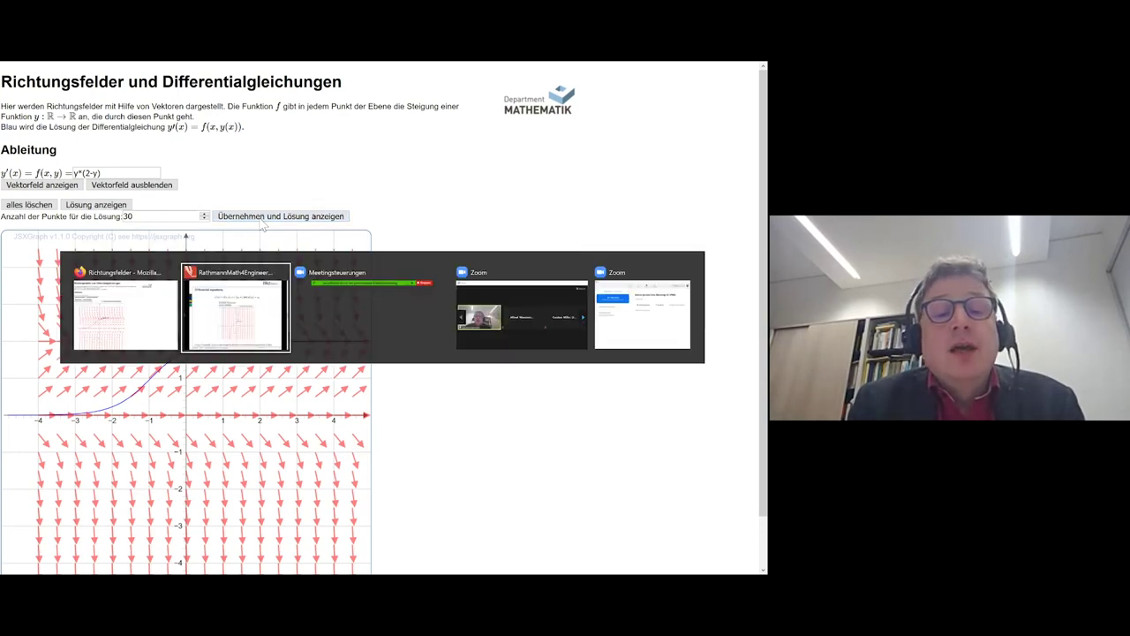
Step: On the Heat transfer 1D slide, ink-mark the heat equation, g(r), T_l, T(r_l) and T(r_r), then return to the browser
key("Right")
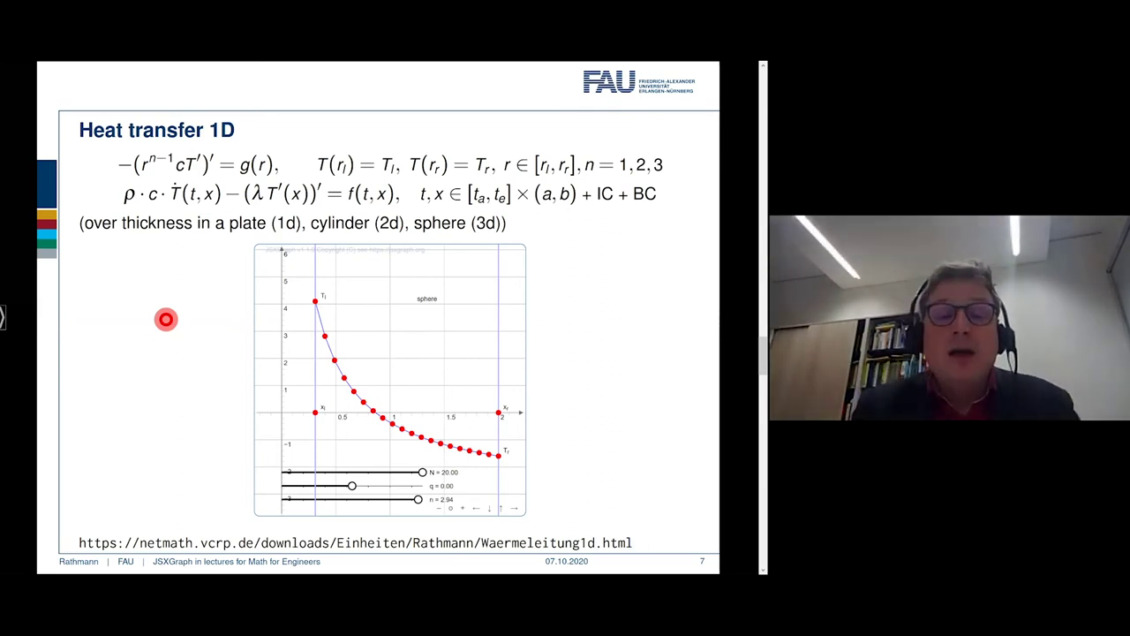
left_click(343, 373)
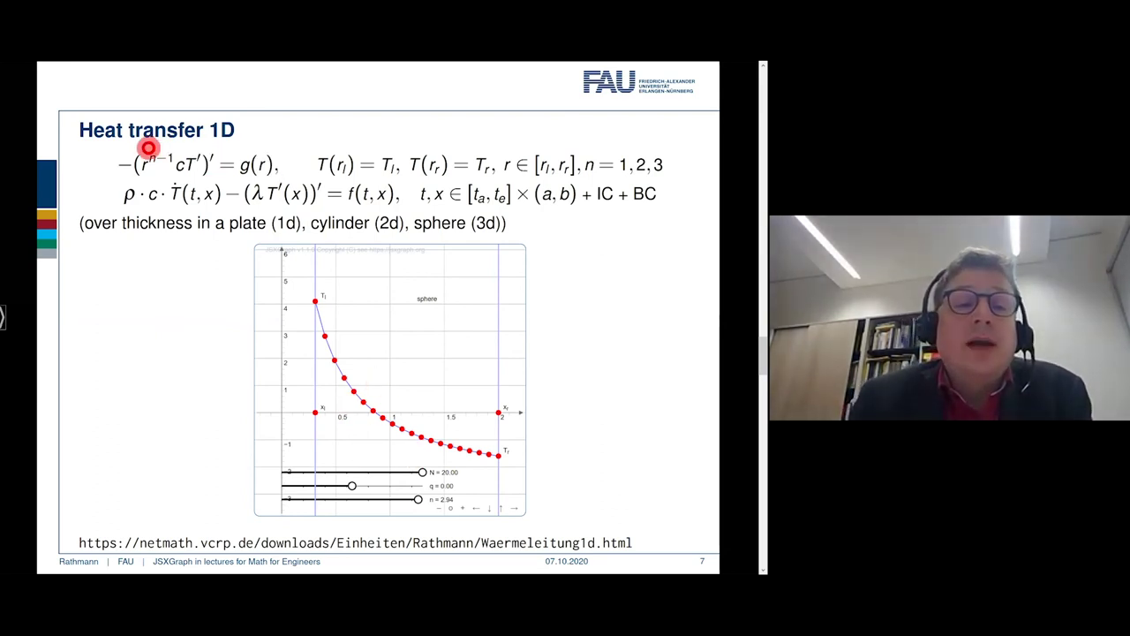
mouse_move(109, 150)
left_mouse_down()
mouse_move(221, 194)
mouse_move(181, 133)
mouse_move(119, 137)
left_mouse_up()
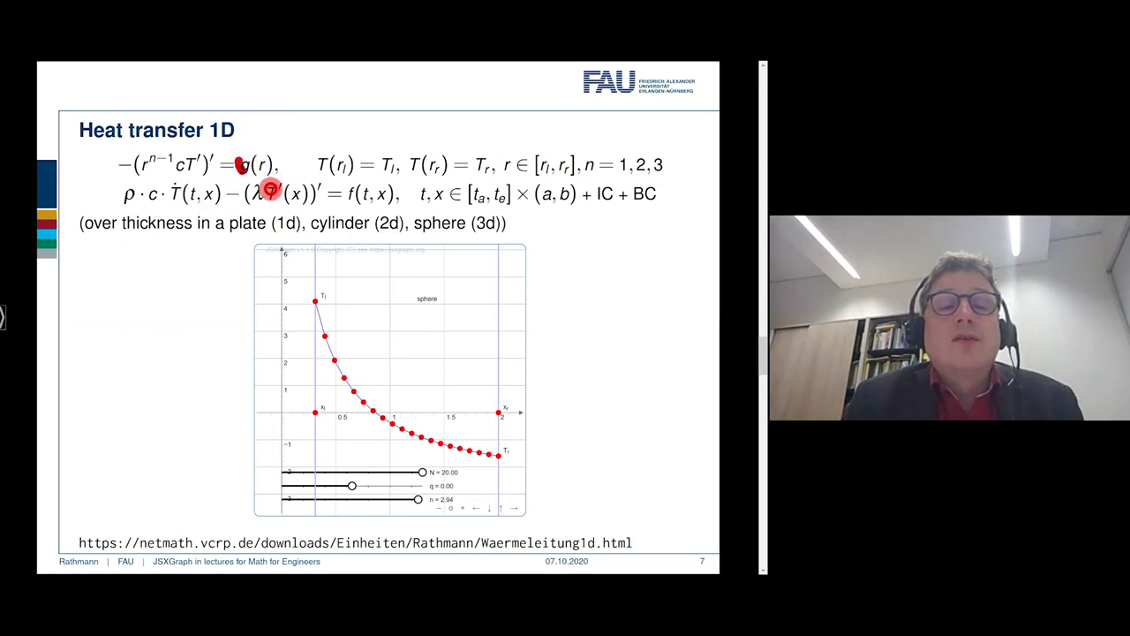
mouse_move(253, 164)
left_mouse_down()
mouse_move(240, 148)
mouse_move(247, 159)
left_mouse_up()
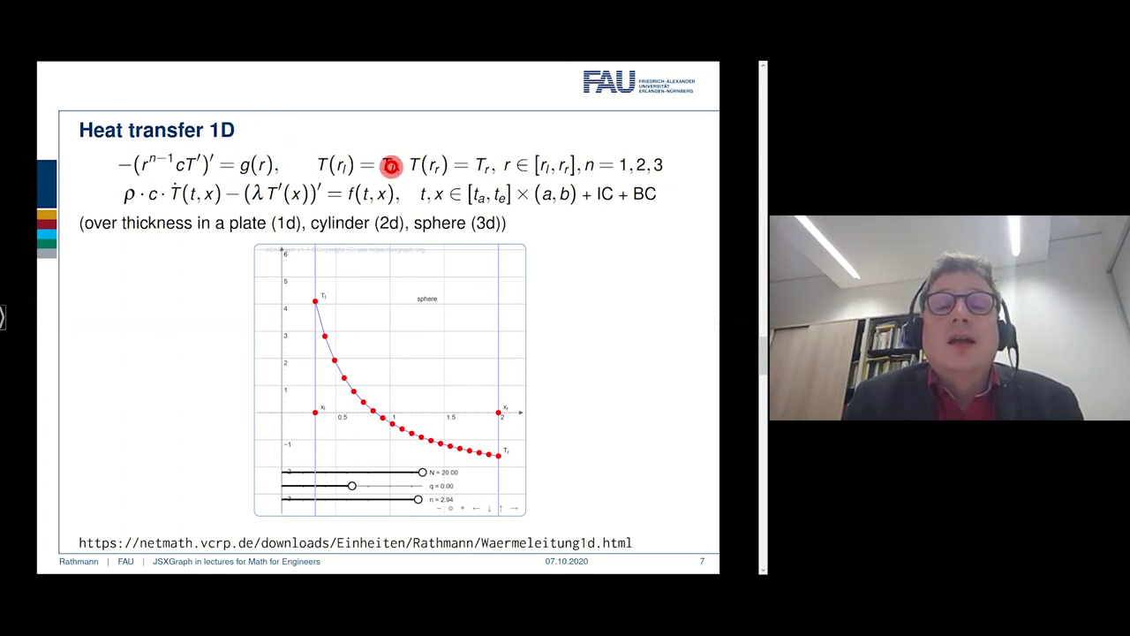
mouse_move(386, 148)
left_mouse_down()
mouse_move(372, 200)
mouse_move(392, 148)
left_mouse_up()
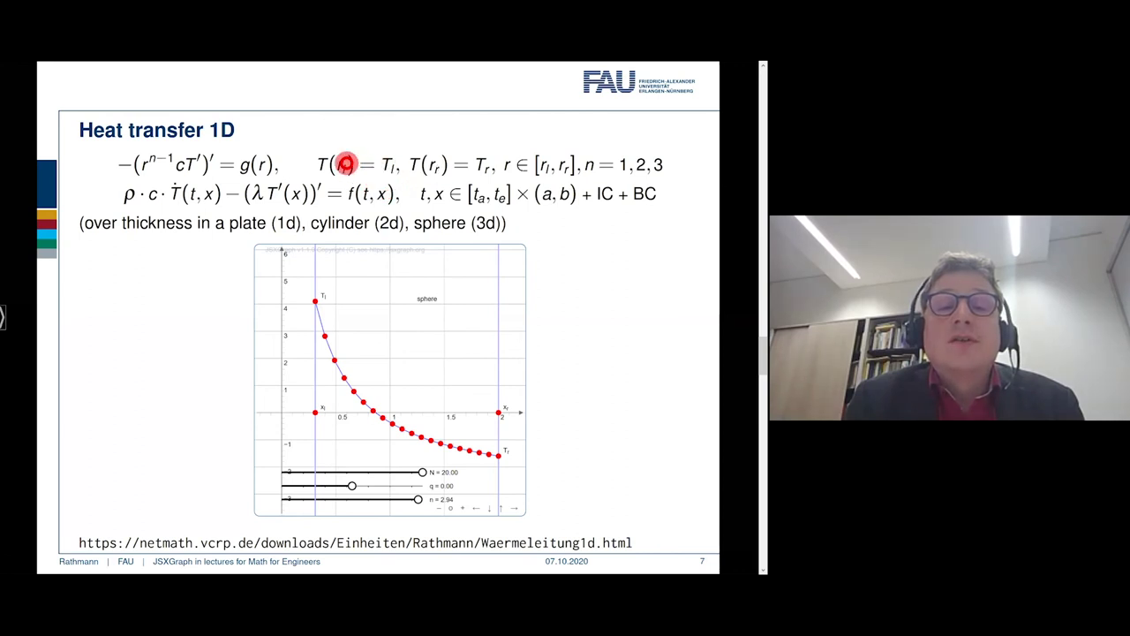
mouse_move(340, 174)
left_mouse_down()
mouse_move(357, 181)
mouse_move(337, 154)
left_mouse_up()
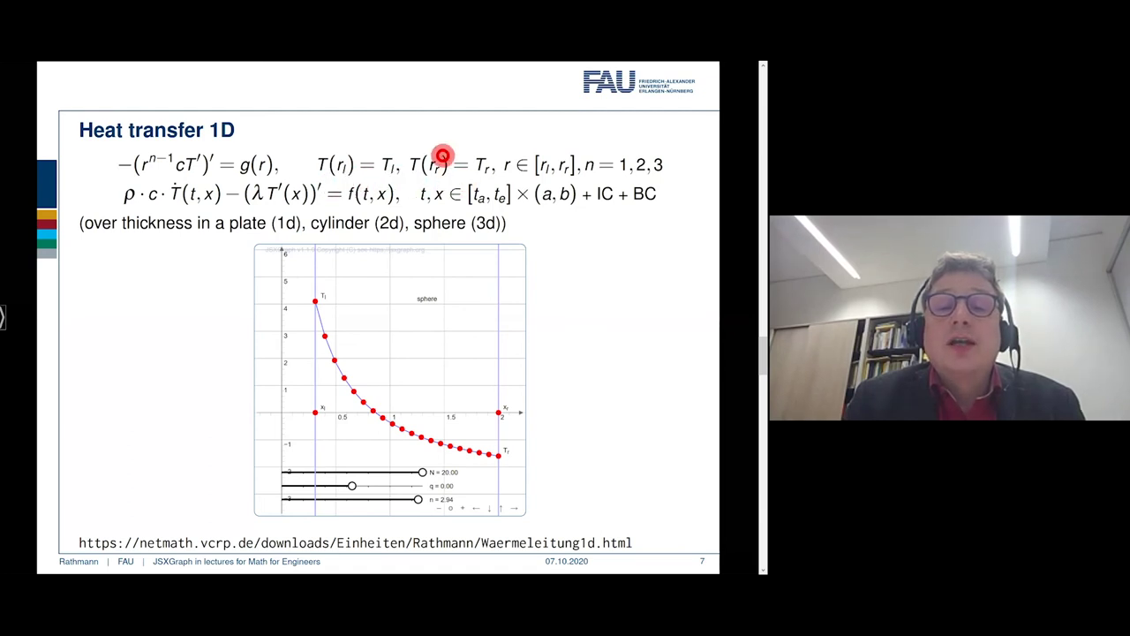
mouse_move(443, 156)
left_mouse_down()
mouse_move(432, 188)
mouse_move(441, 155)
left_mouse_up()
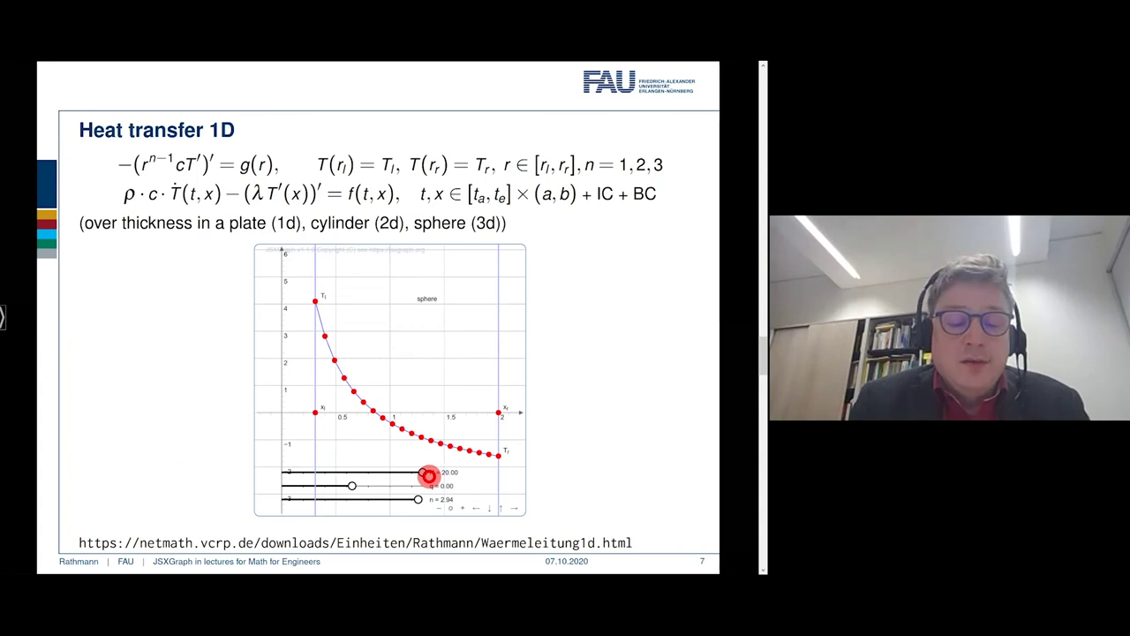
key("alt+Tab")
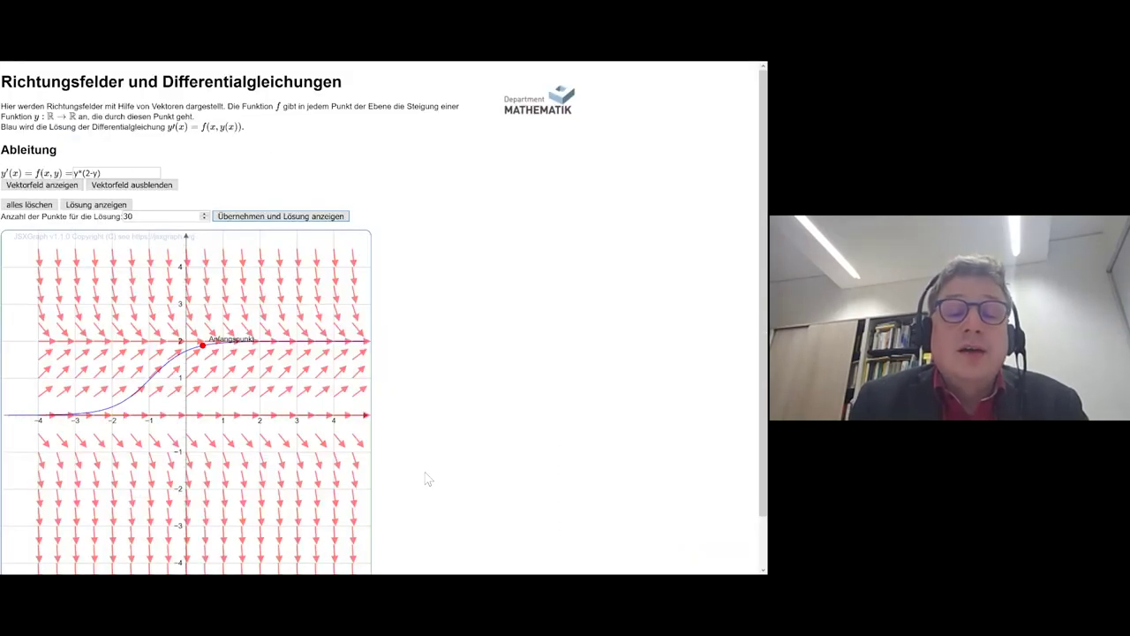
Step: In the Heat transfer 1d applet, set N = 20, x_l = 0 and n = 2.34
key("alt+Tab")
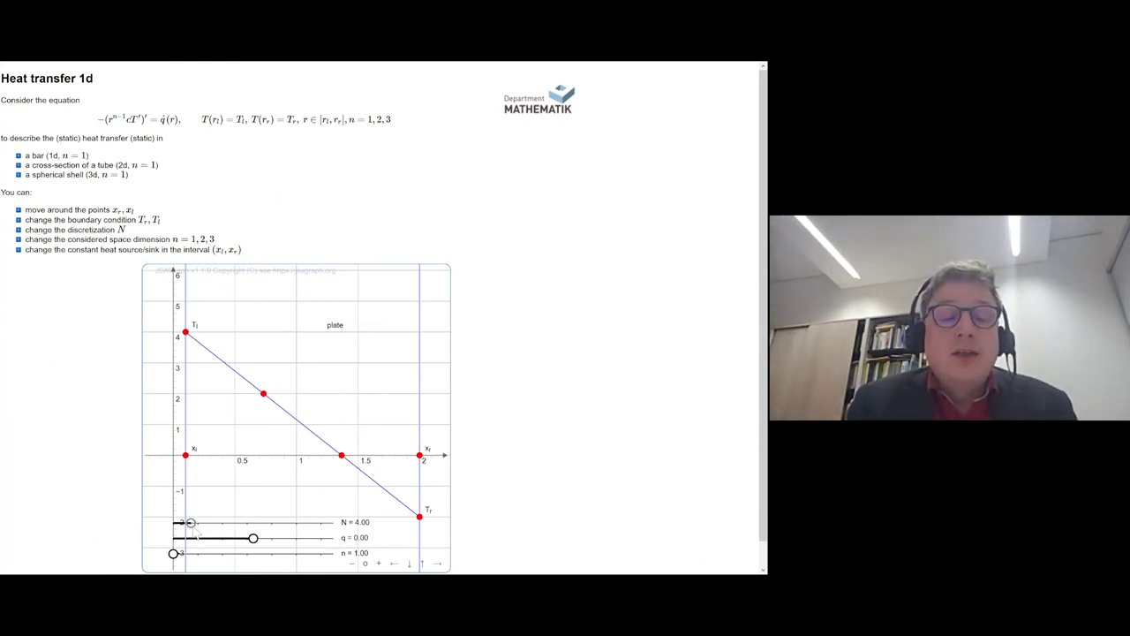
left_click_drag(191, 523, 345, 527)
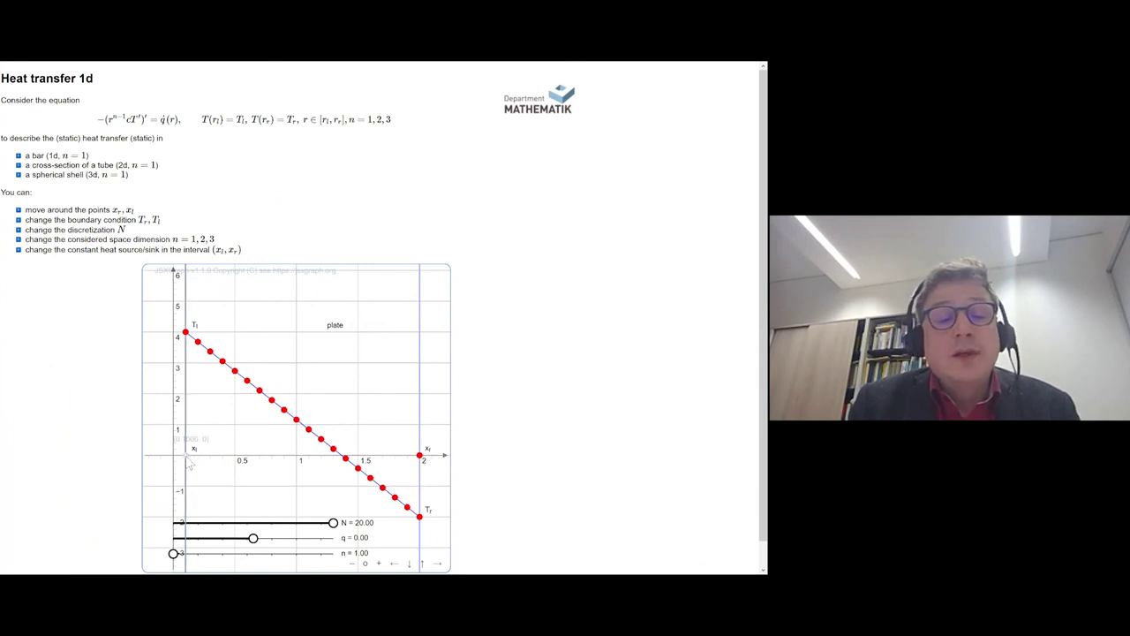
left_click_drag(242, 463, 176, 461)
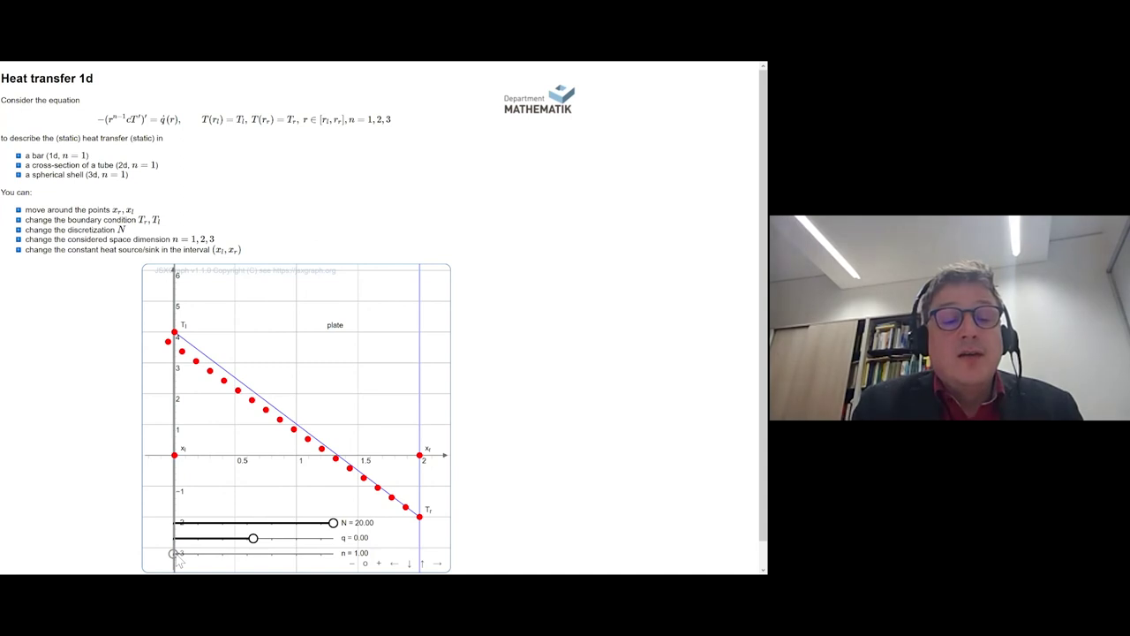
left_click_drag(175, 553, 327, 552)
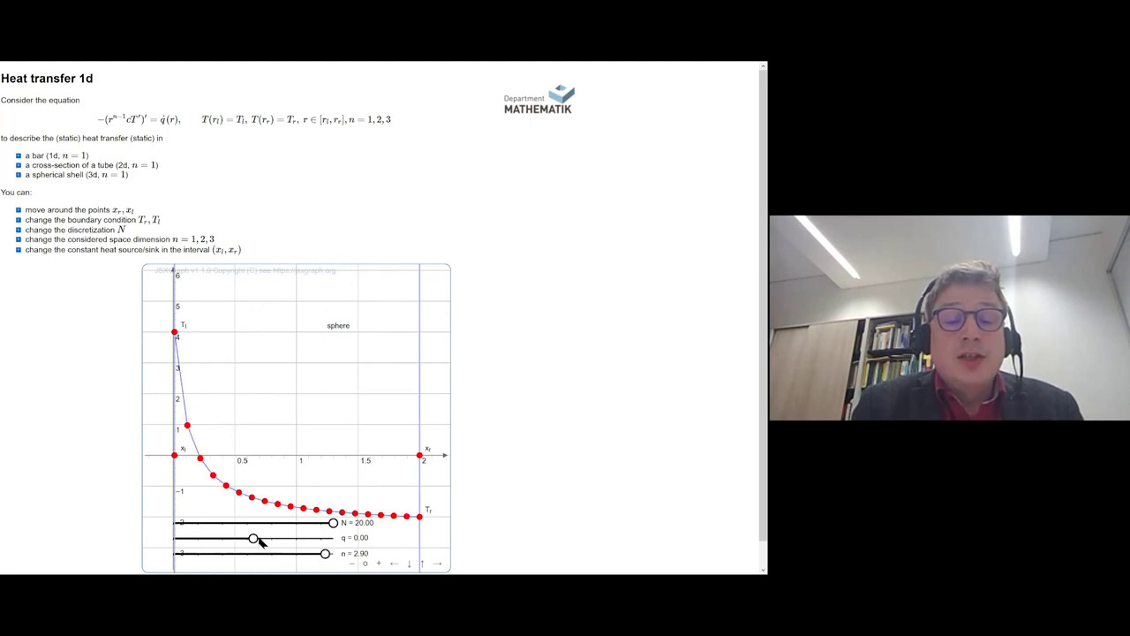
Step: Add a heat source q = 6.45 with x_l near 0.35, then bring up the Boxplot applet
left_click_drag(254, 540, 309, 539)
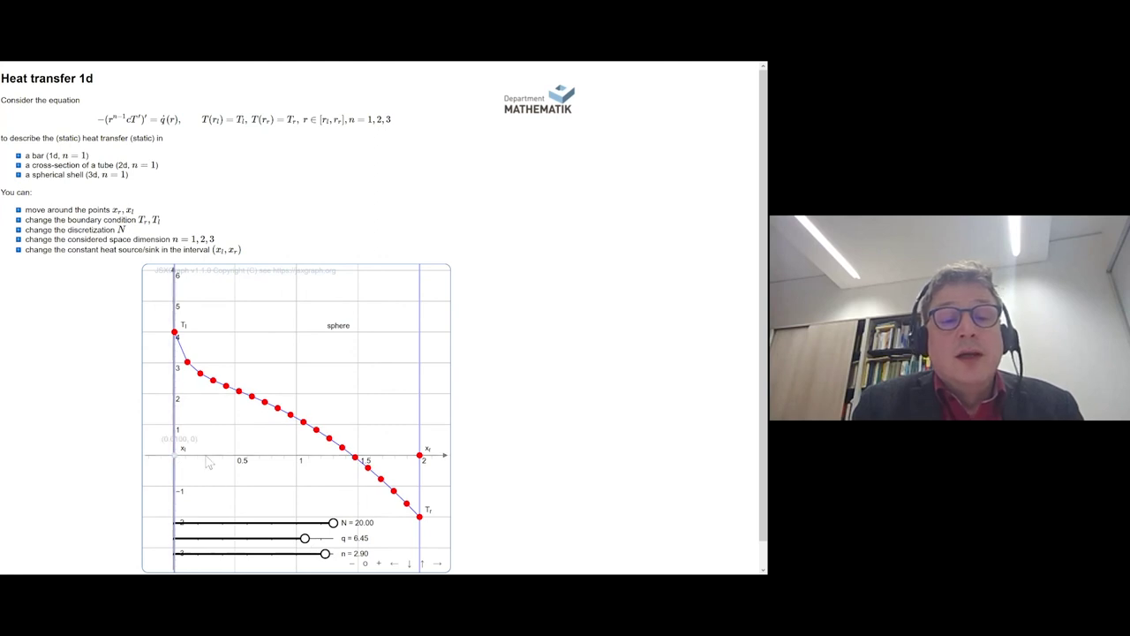
left_click_drag(176, 456, 207, 466)
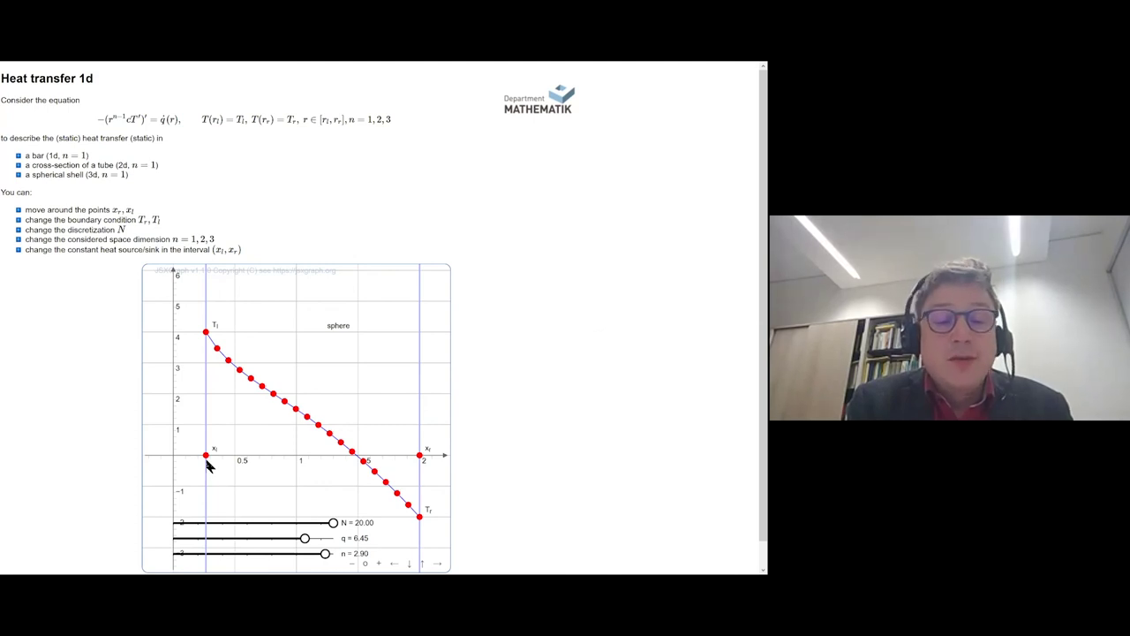
key("Right")
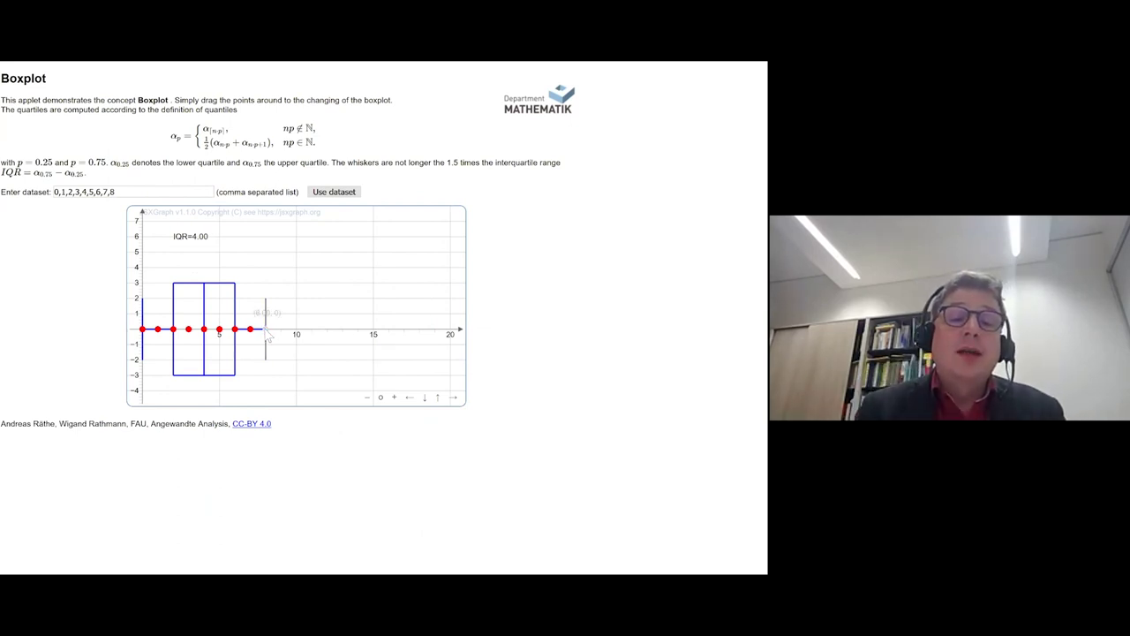
Step: Pull the largest data point out past 10 and lift the points at 7 and 4 off the axis
left_click_drag(266, 330, 349, 334)
left_click_drag(250, 329, 262, 307)
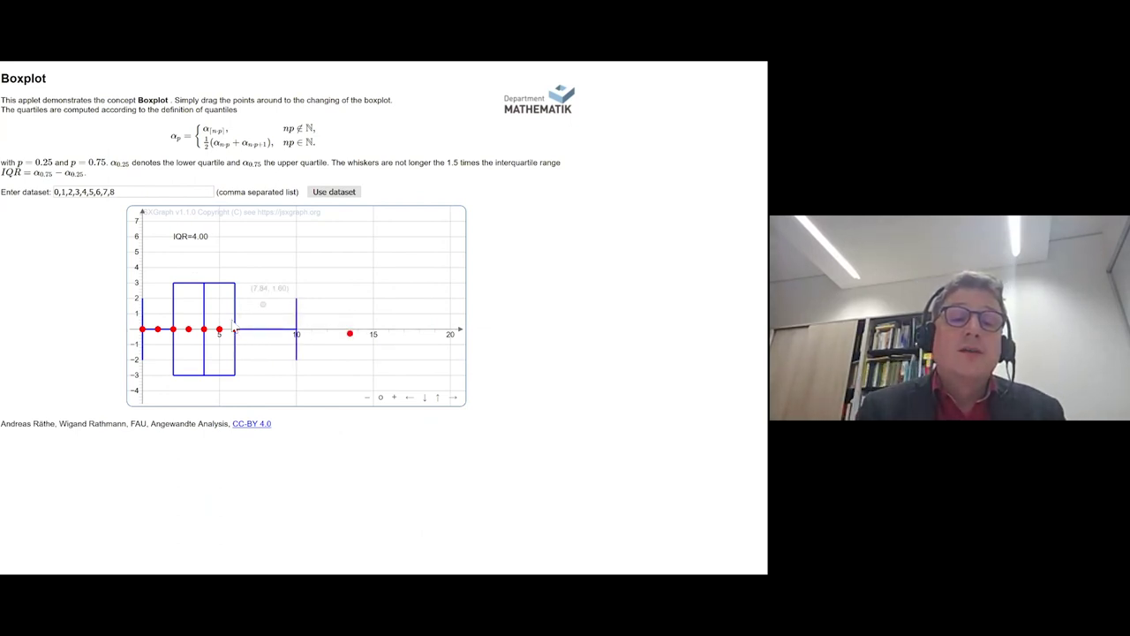
left_click_drag(204, 330, 209, 305)
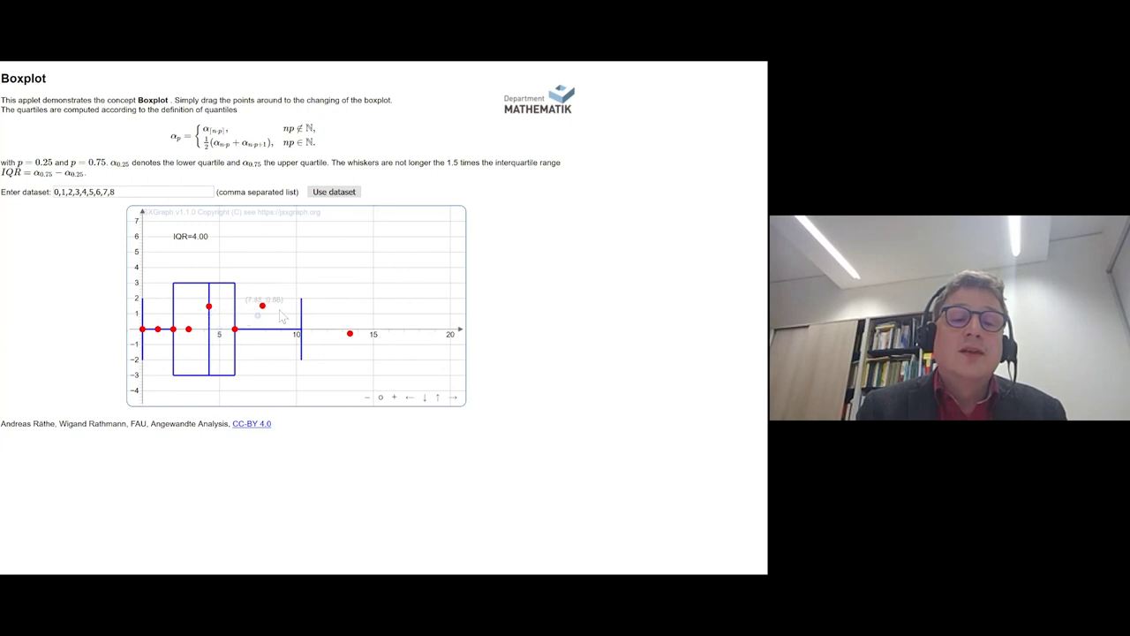
left_click_drag(350, 333, 311, 331)
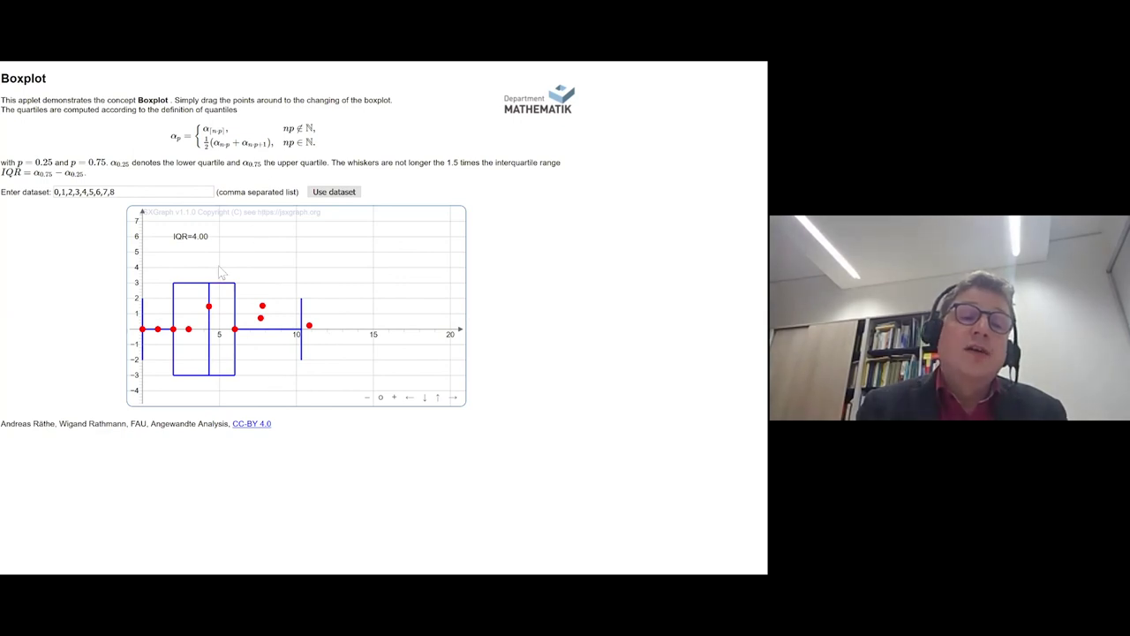
Step: Change the boxplot dataset to 0,1,2,2,2,3,4,5,6,7,8 and redraw it
left_click(72, 192)
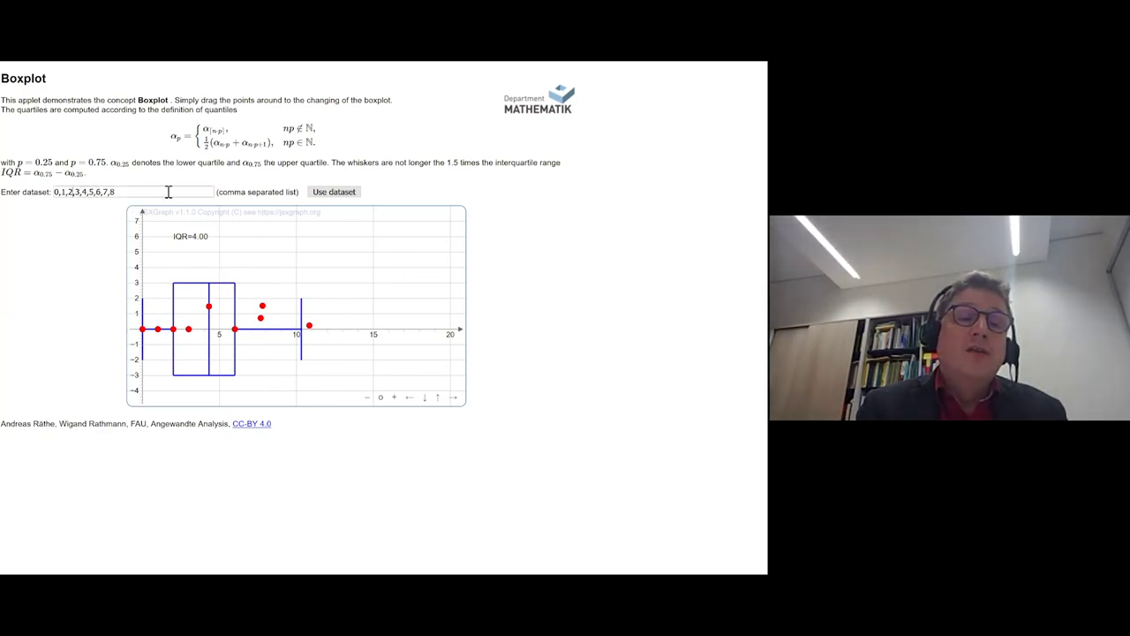
type(",2")
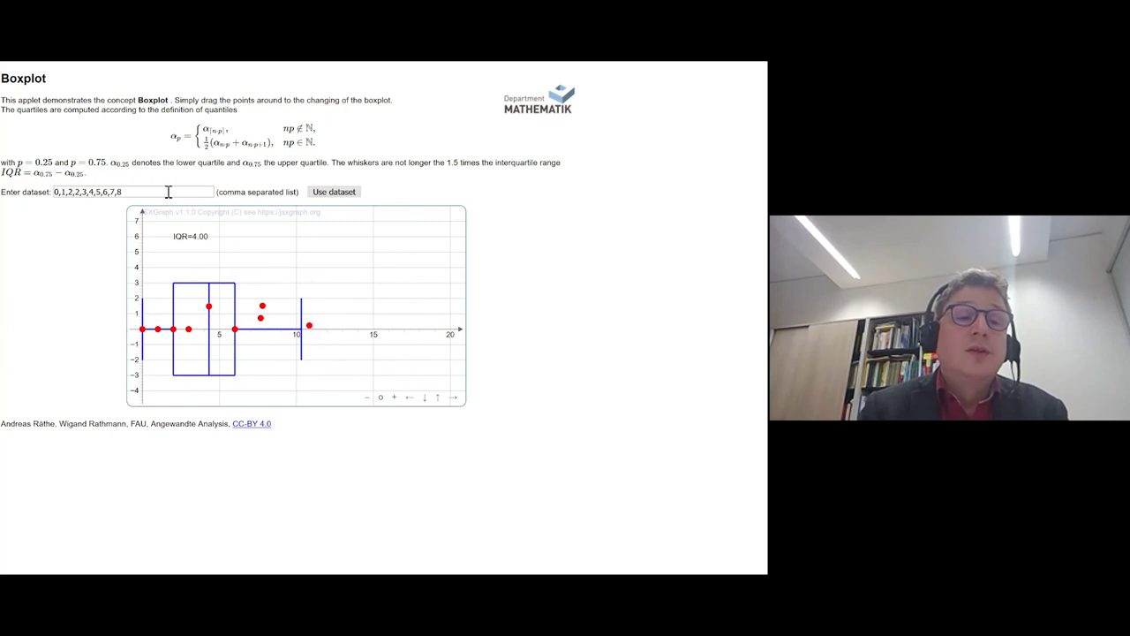
left_click(333, 196)
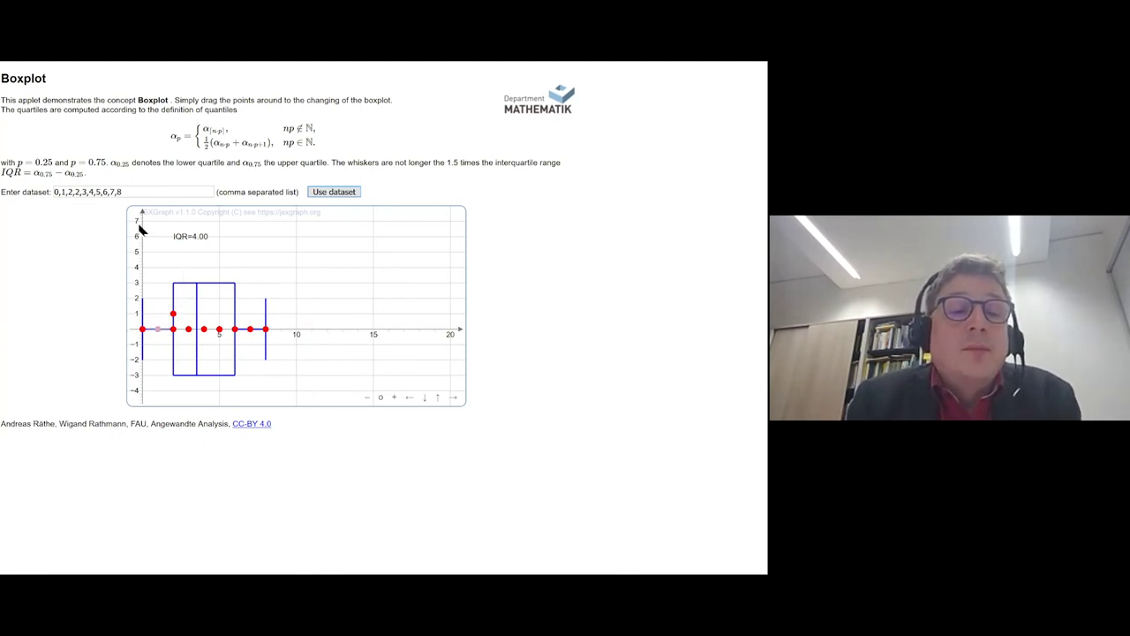
left_click(86, 194)
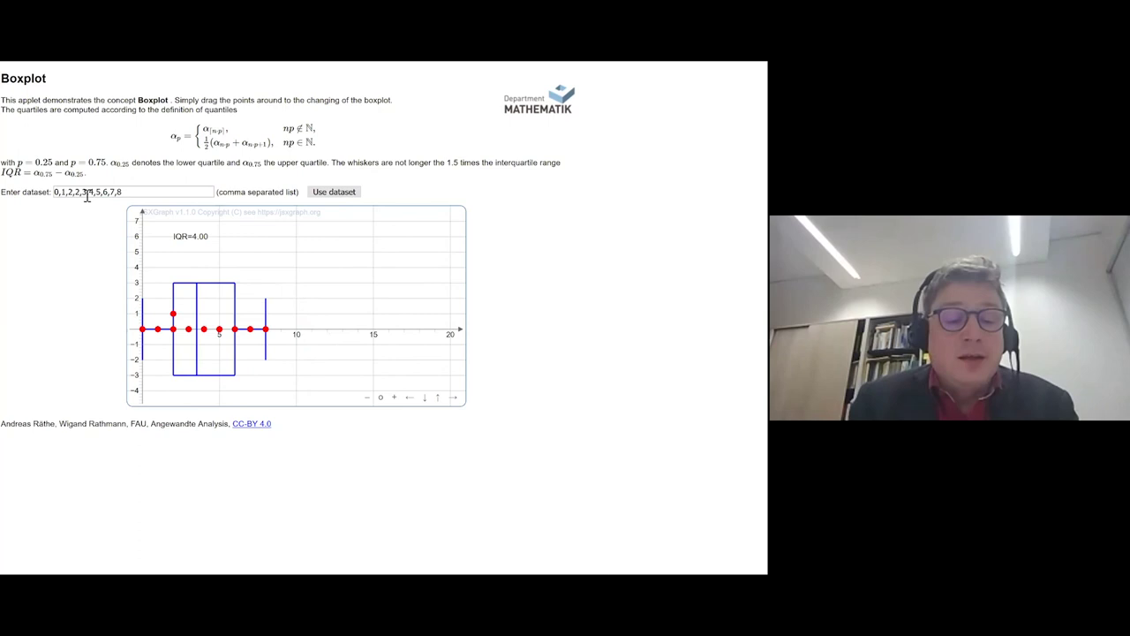
left_click(326, 196)
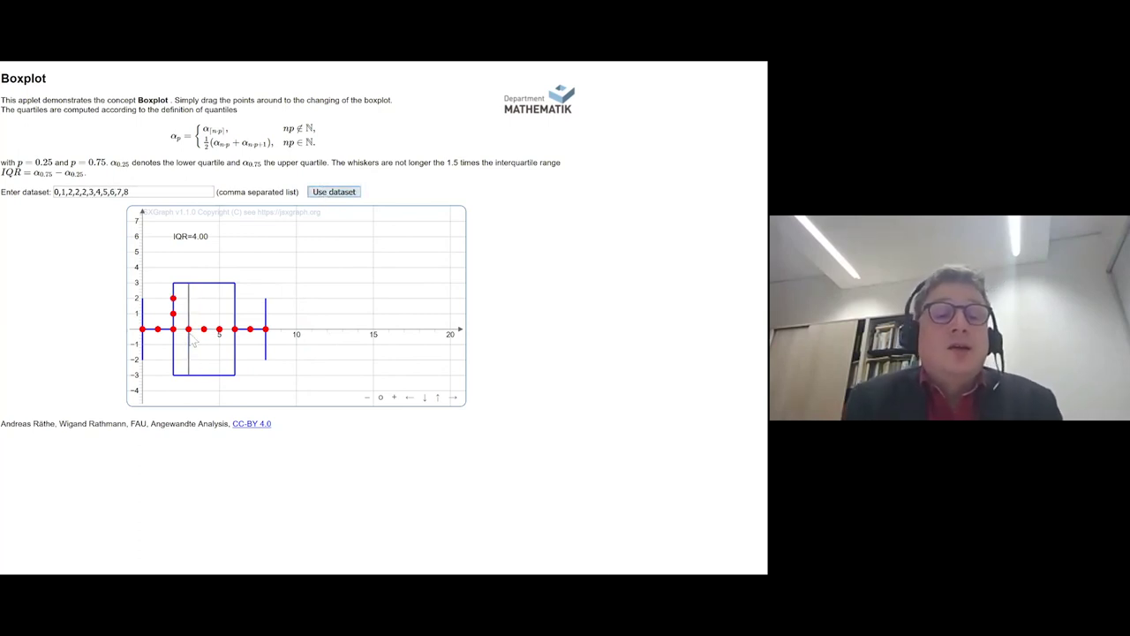
Step: Nudge two data points near 3 to shift the median, then go to the Median and Mean applet
left_click_drag(217, 336, 216, 345)
left_click_drag(224, 346, 225, 339)
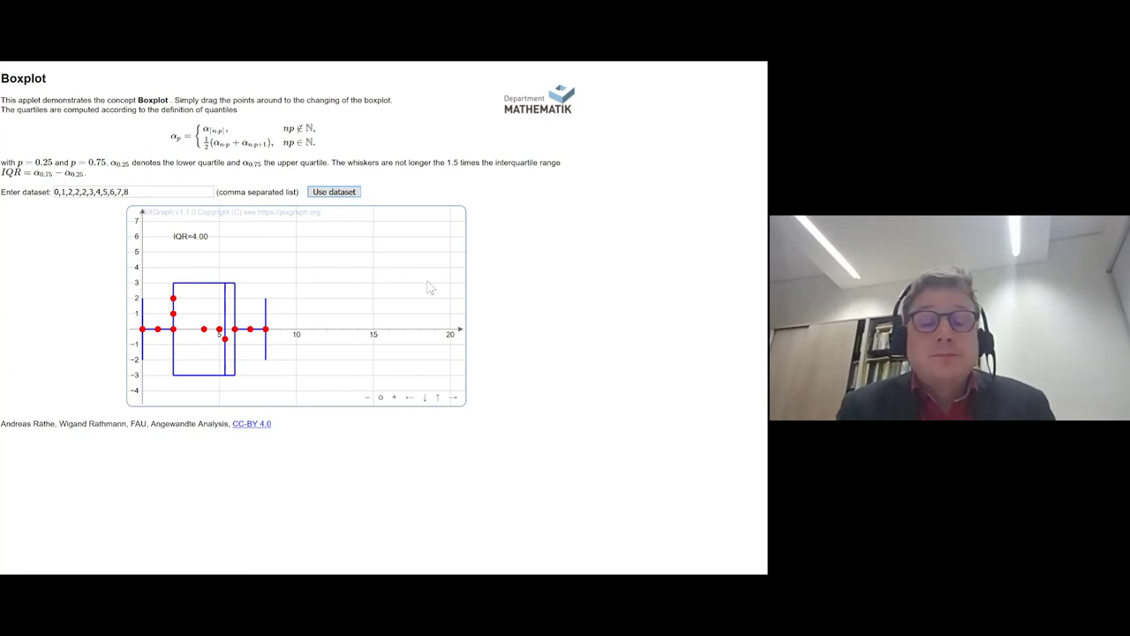
key("Right")
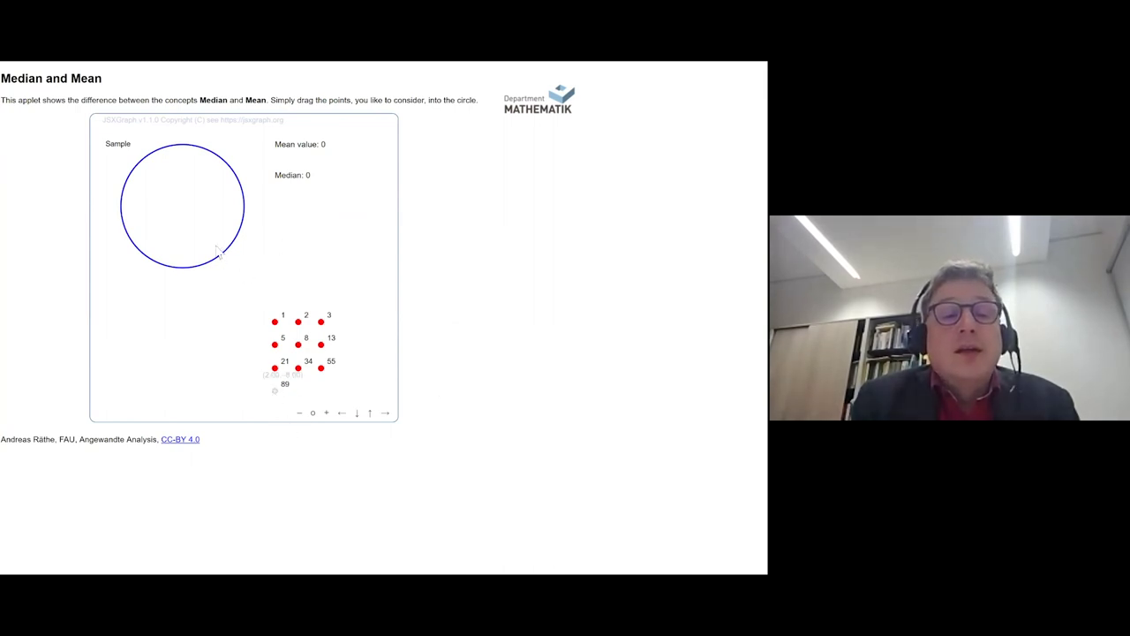
Step: Drag points 89, 1 and 2 into the Sample circle, giving mean 30.67 and median 2
left_click_drag(218, 251, 181, 222)
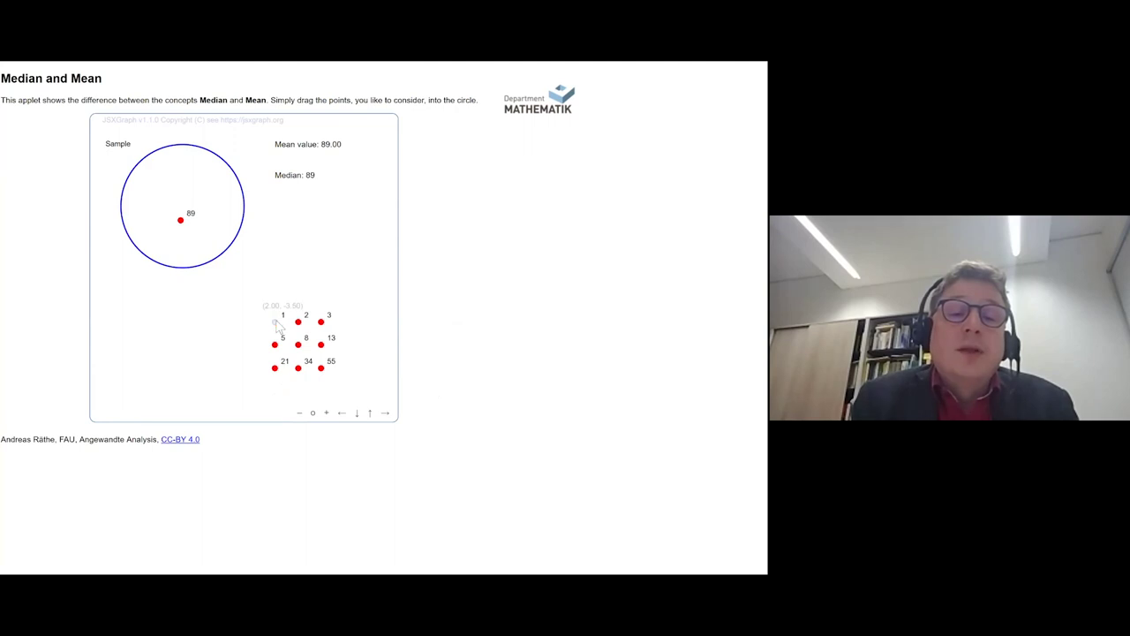
left_click_drag(275, 323, 208, 202)
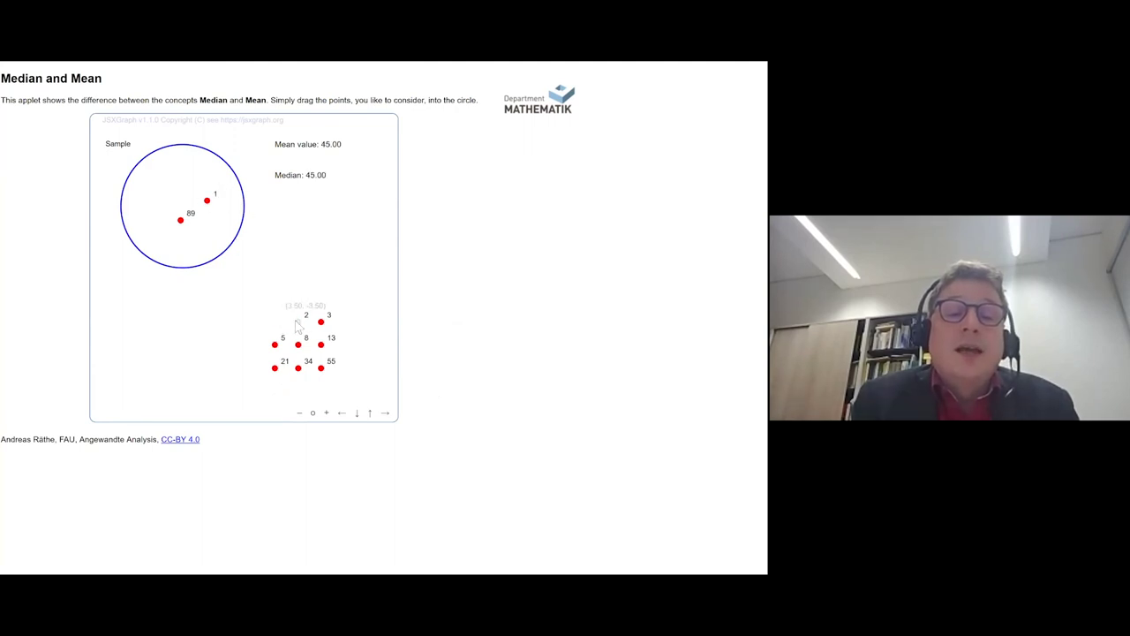
left_click_drag(297, 322, 213, 213)
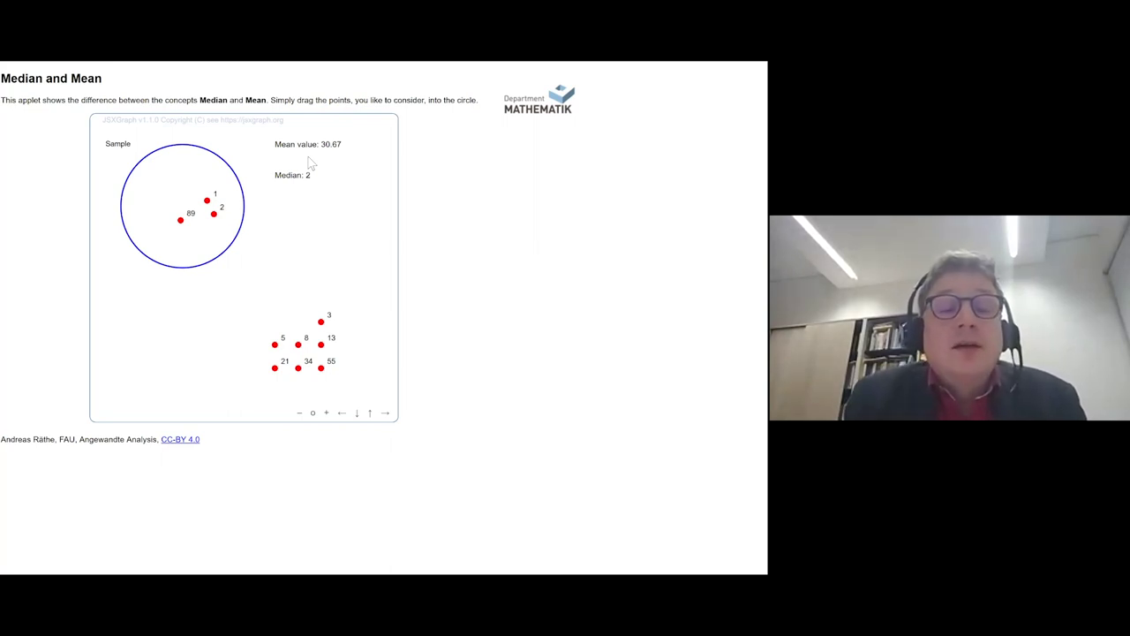
Step: Return to the lecture slides and advance to the Percentiles slide
key("alt+Tab")
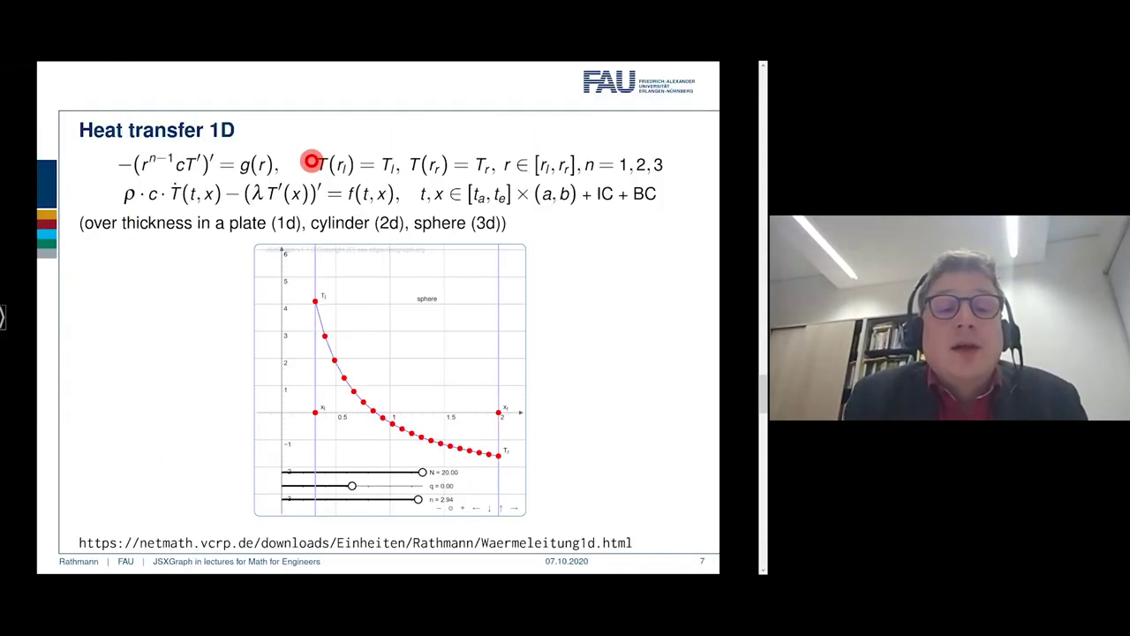
key("Right")
key("Right")
key("Right")
key("Right")
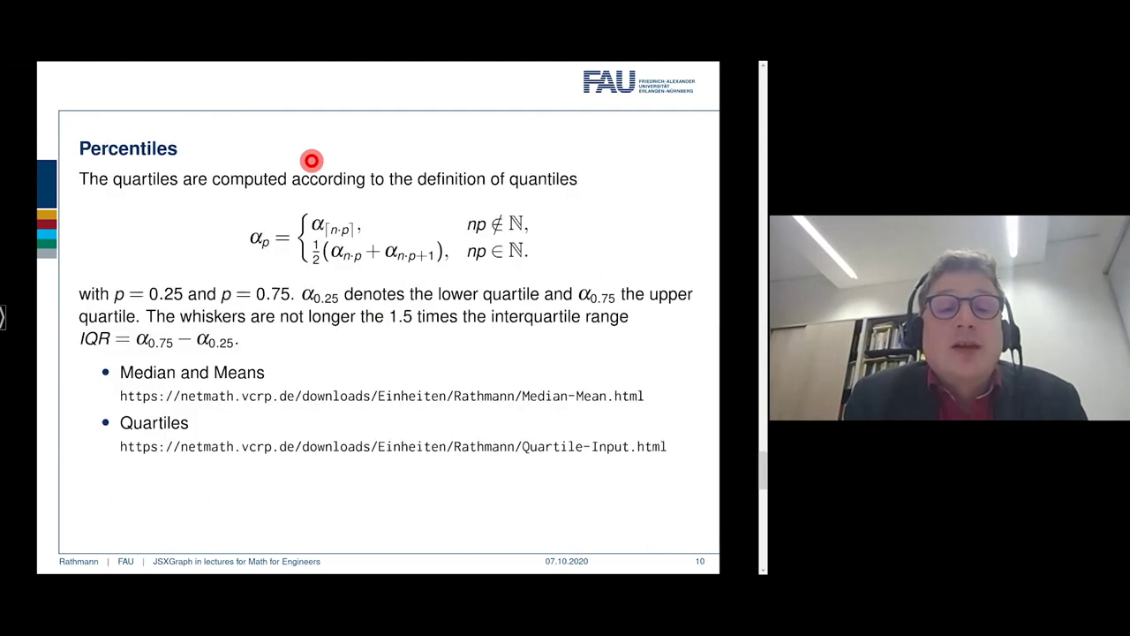